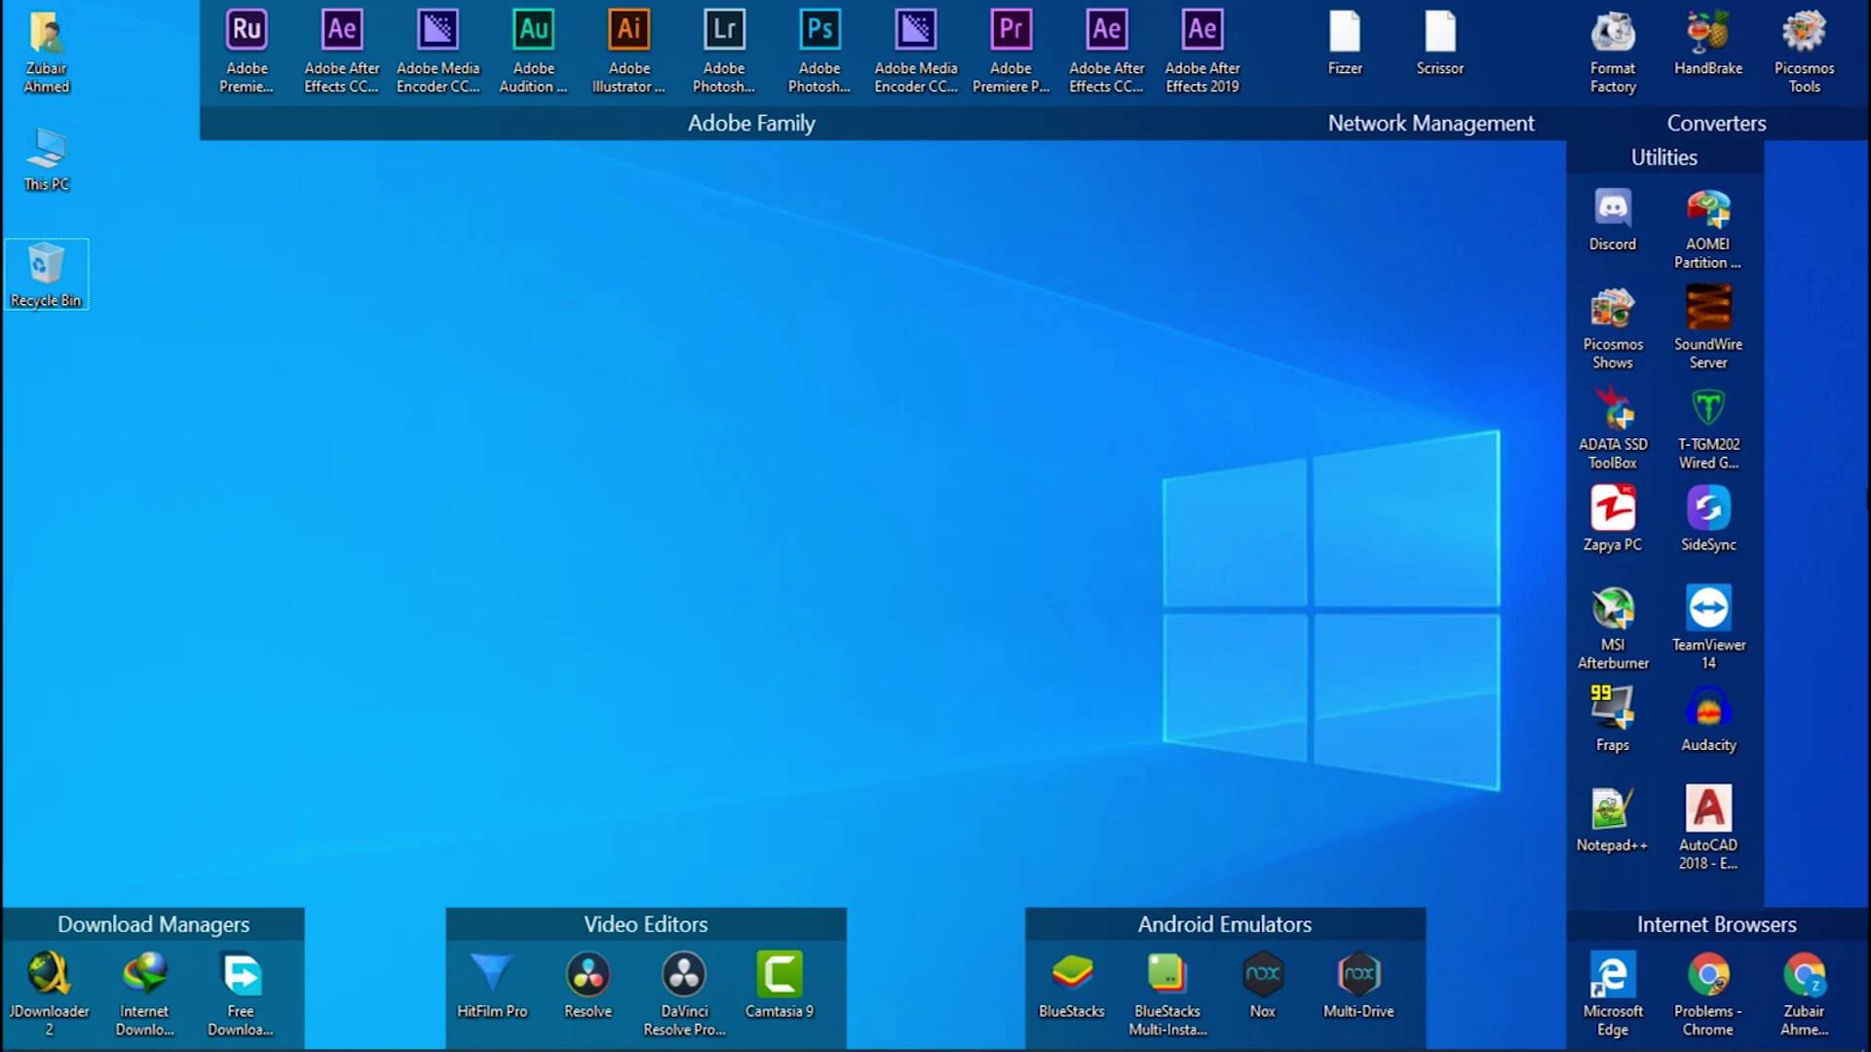
# Switch to the second desktop page with the Games fence and return to the first page.
pyautogui.moveTo(1868, 492); pyautogui.dragTo(2, 543)
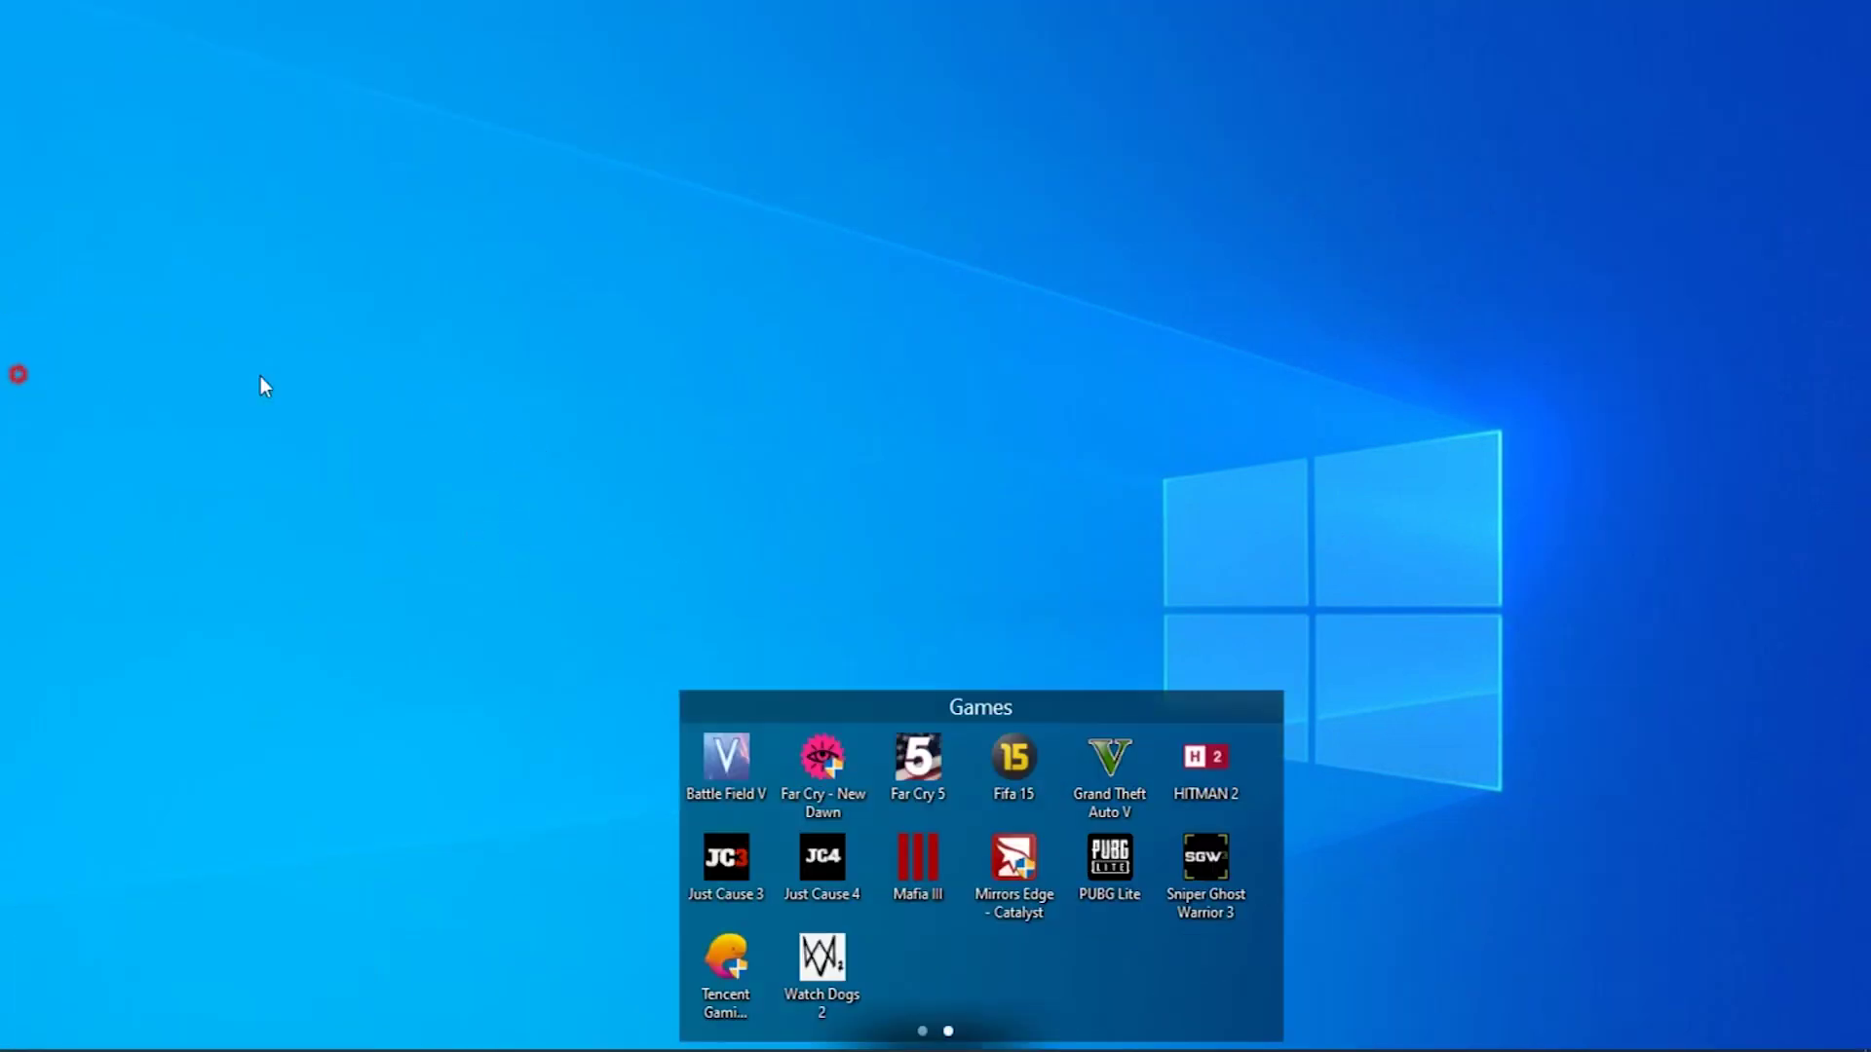
pyautogui.moveTo(263, 387); pyautogui.dragTo(1861, 513)
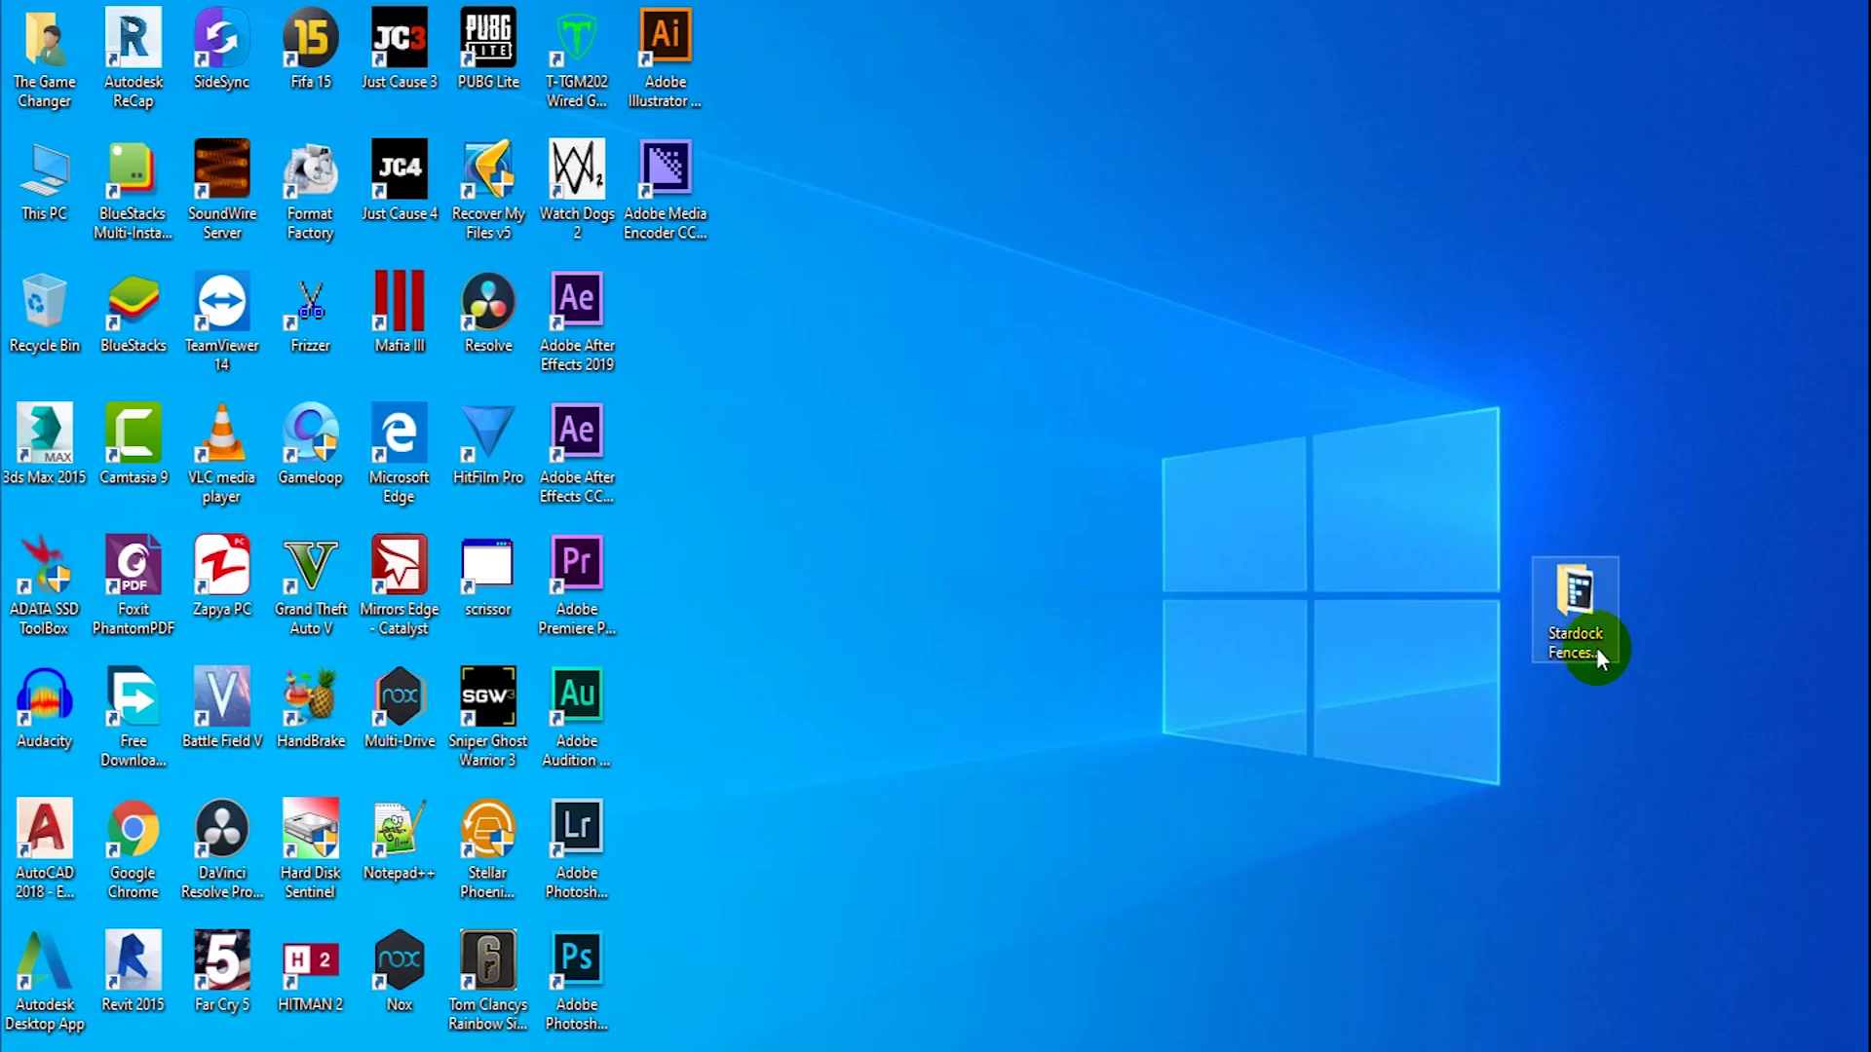
# Open the Stardock Fences folder on the desktop and launch the Fences_3.09_setup_sd.exe installer.
pyautogui.click(1578, 589)
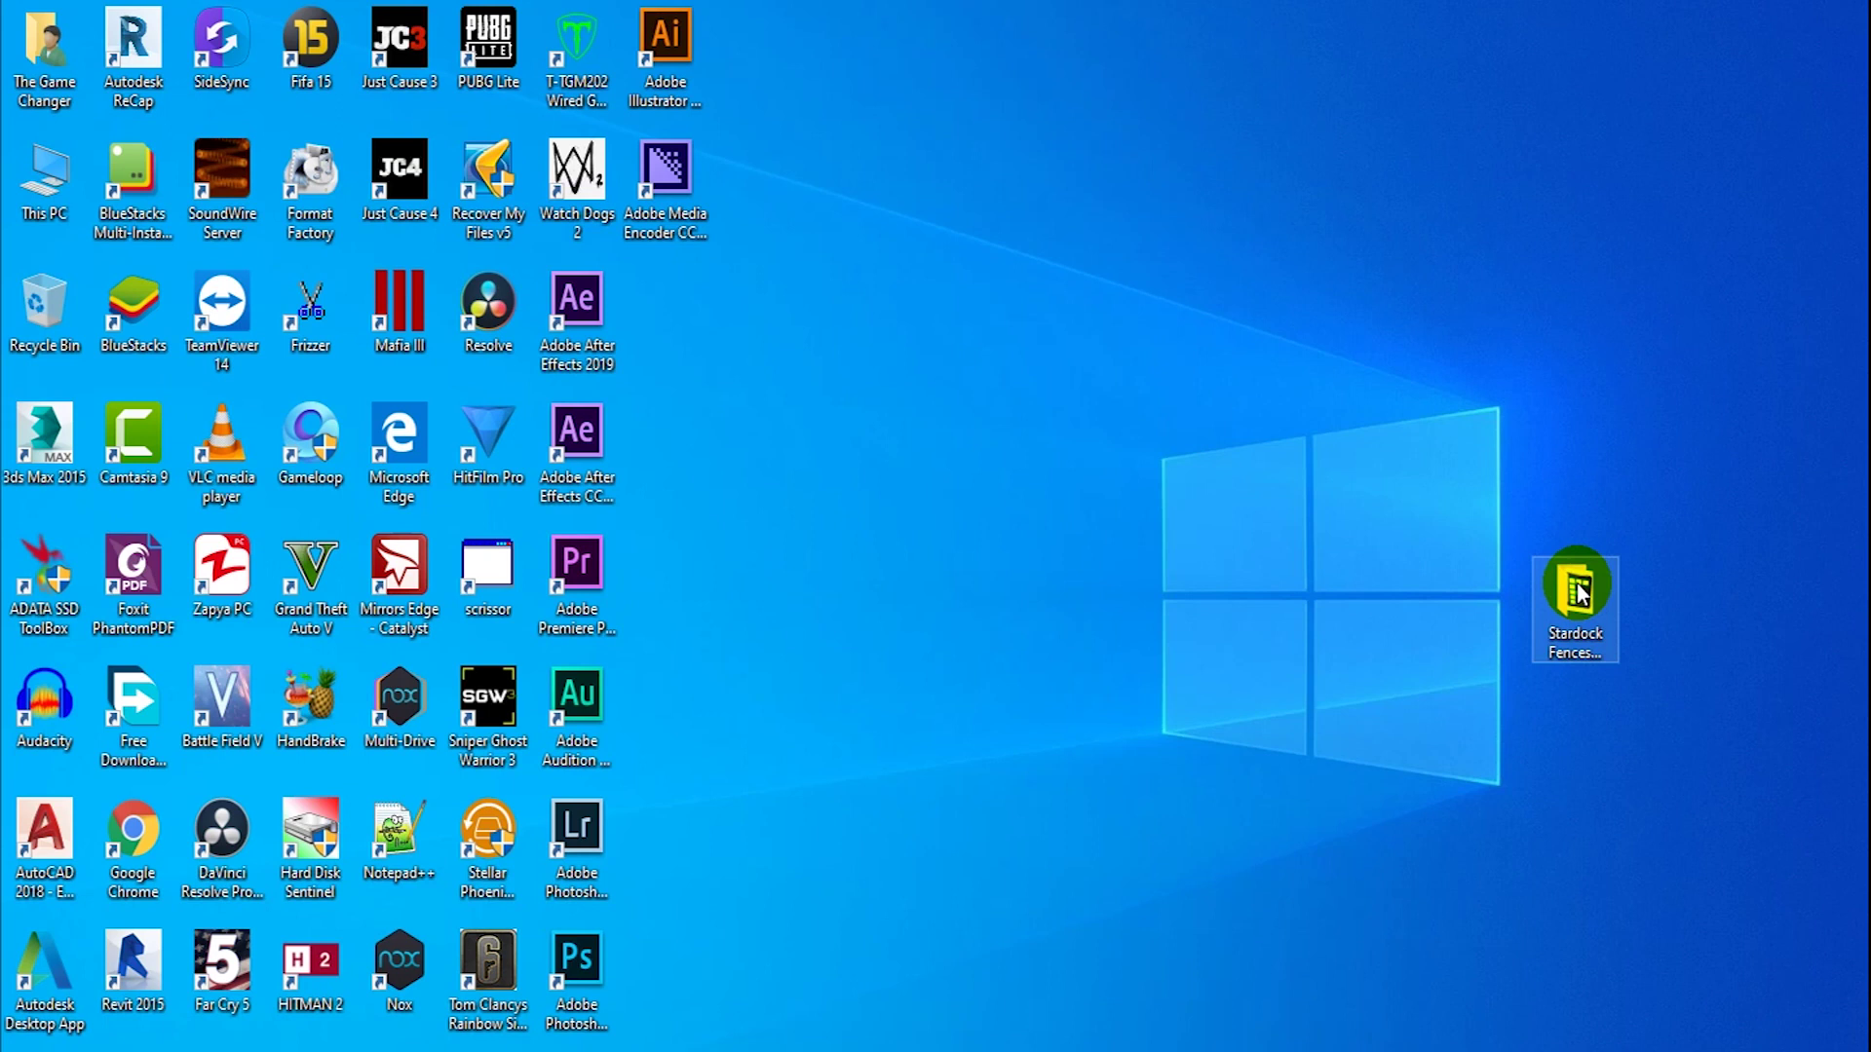
pyautogui.doubleClick(1578, 589)
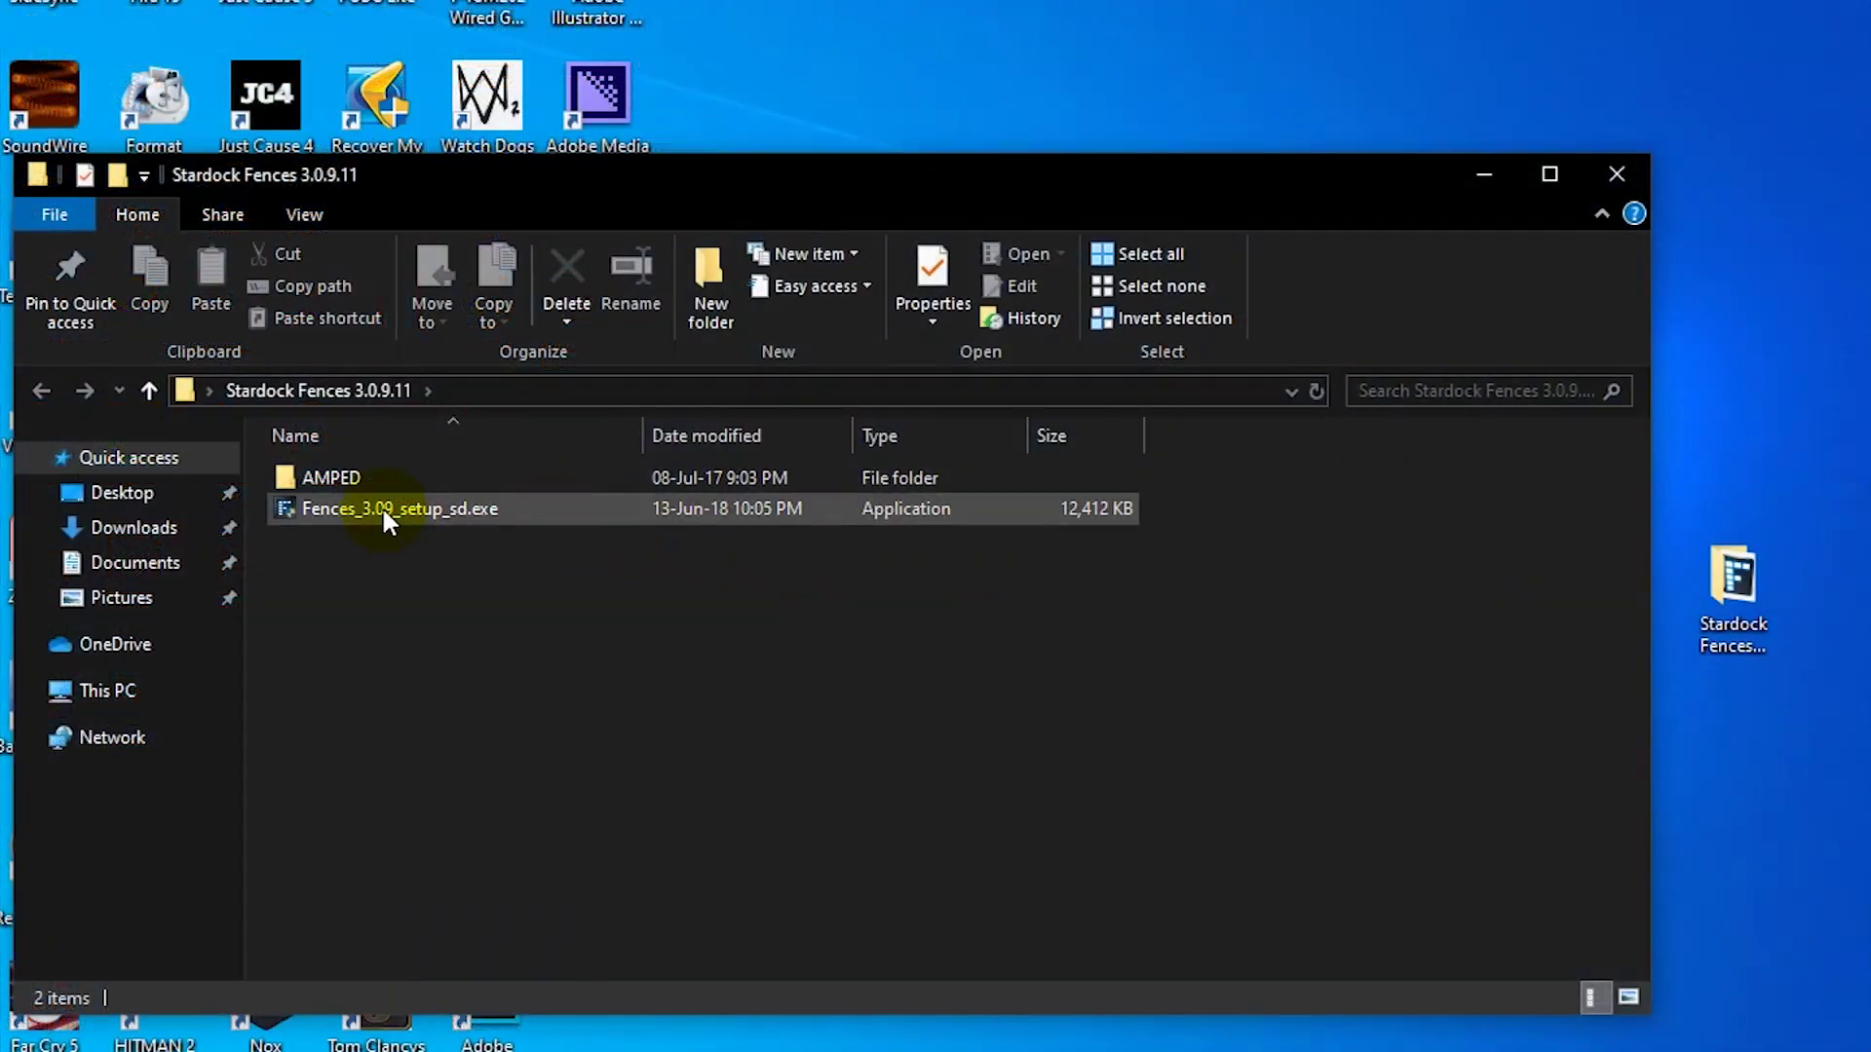
pyautogui.click(382, 508)
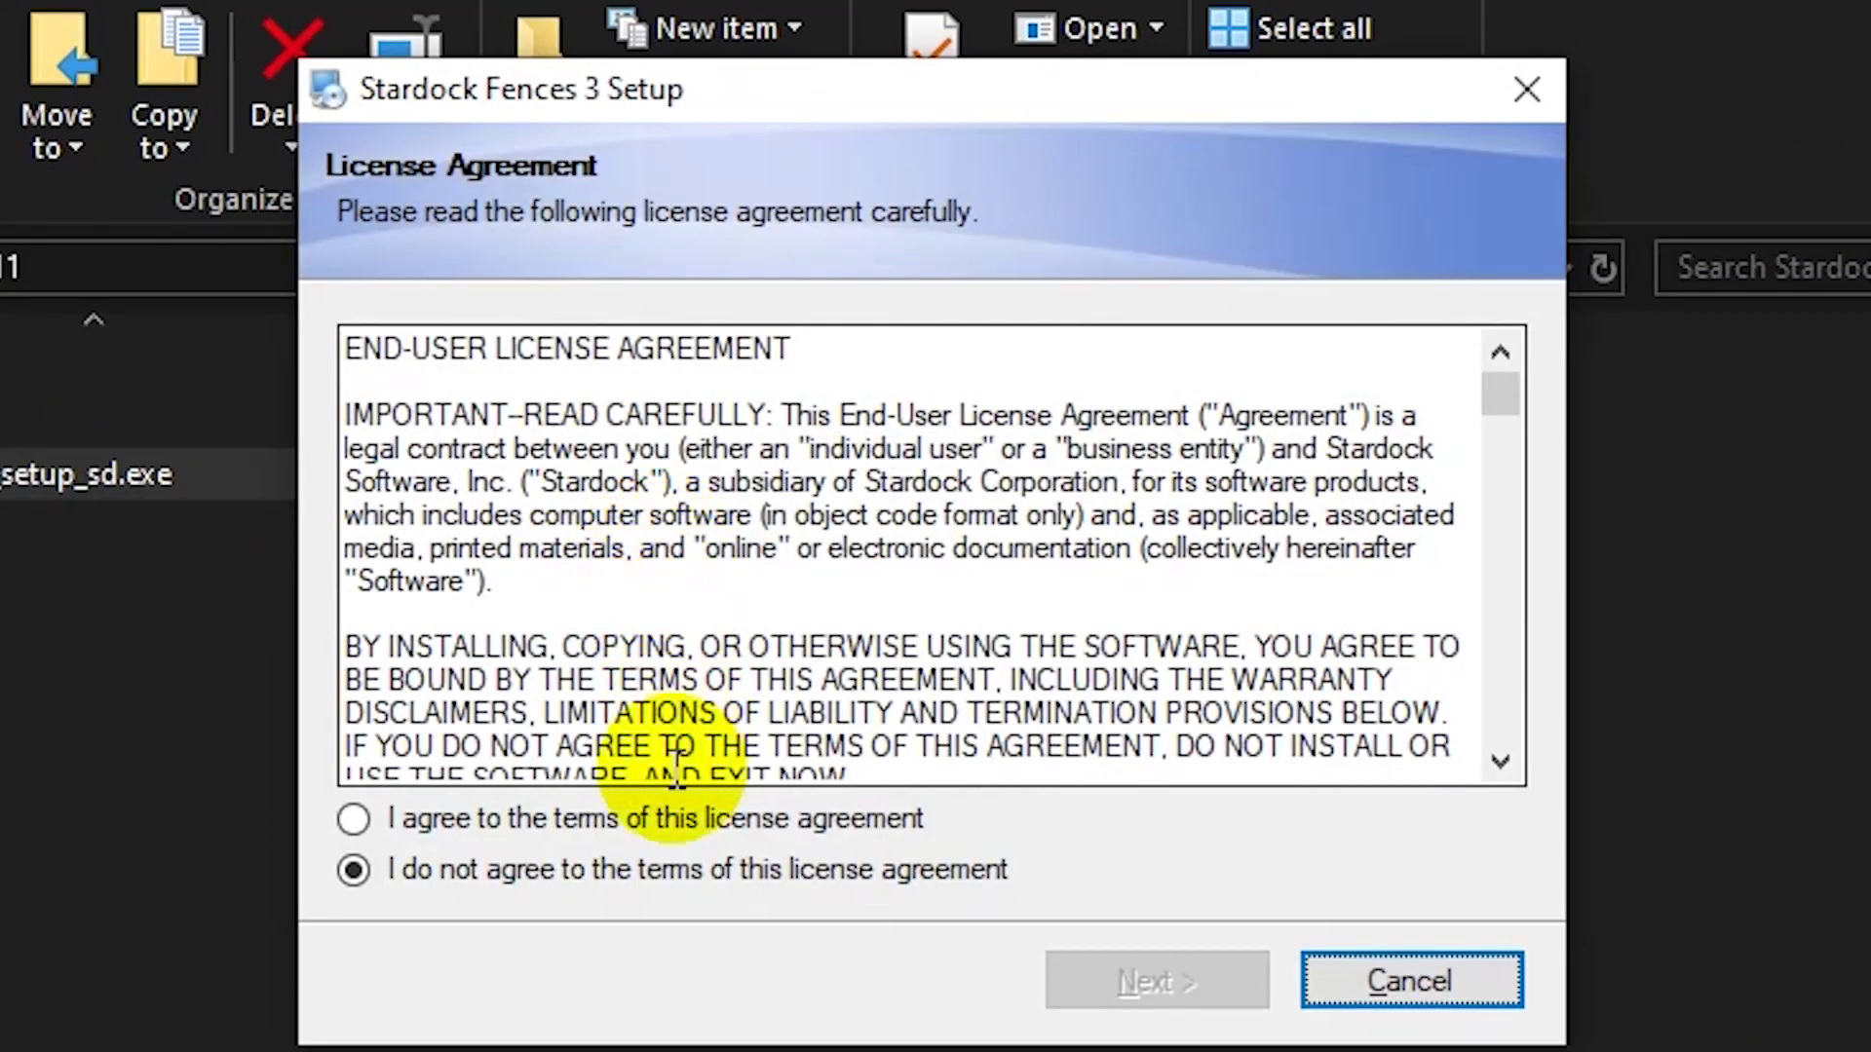
# Agree to the license terms and install Stardock Fences 3 to C:\Program Files (x86)\Stardock\Fences.
pyautogui.click(669, 822)
pyautogui.click(1185, 979)
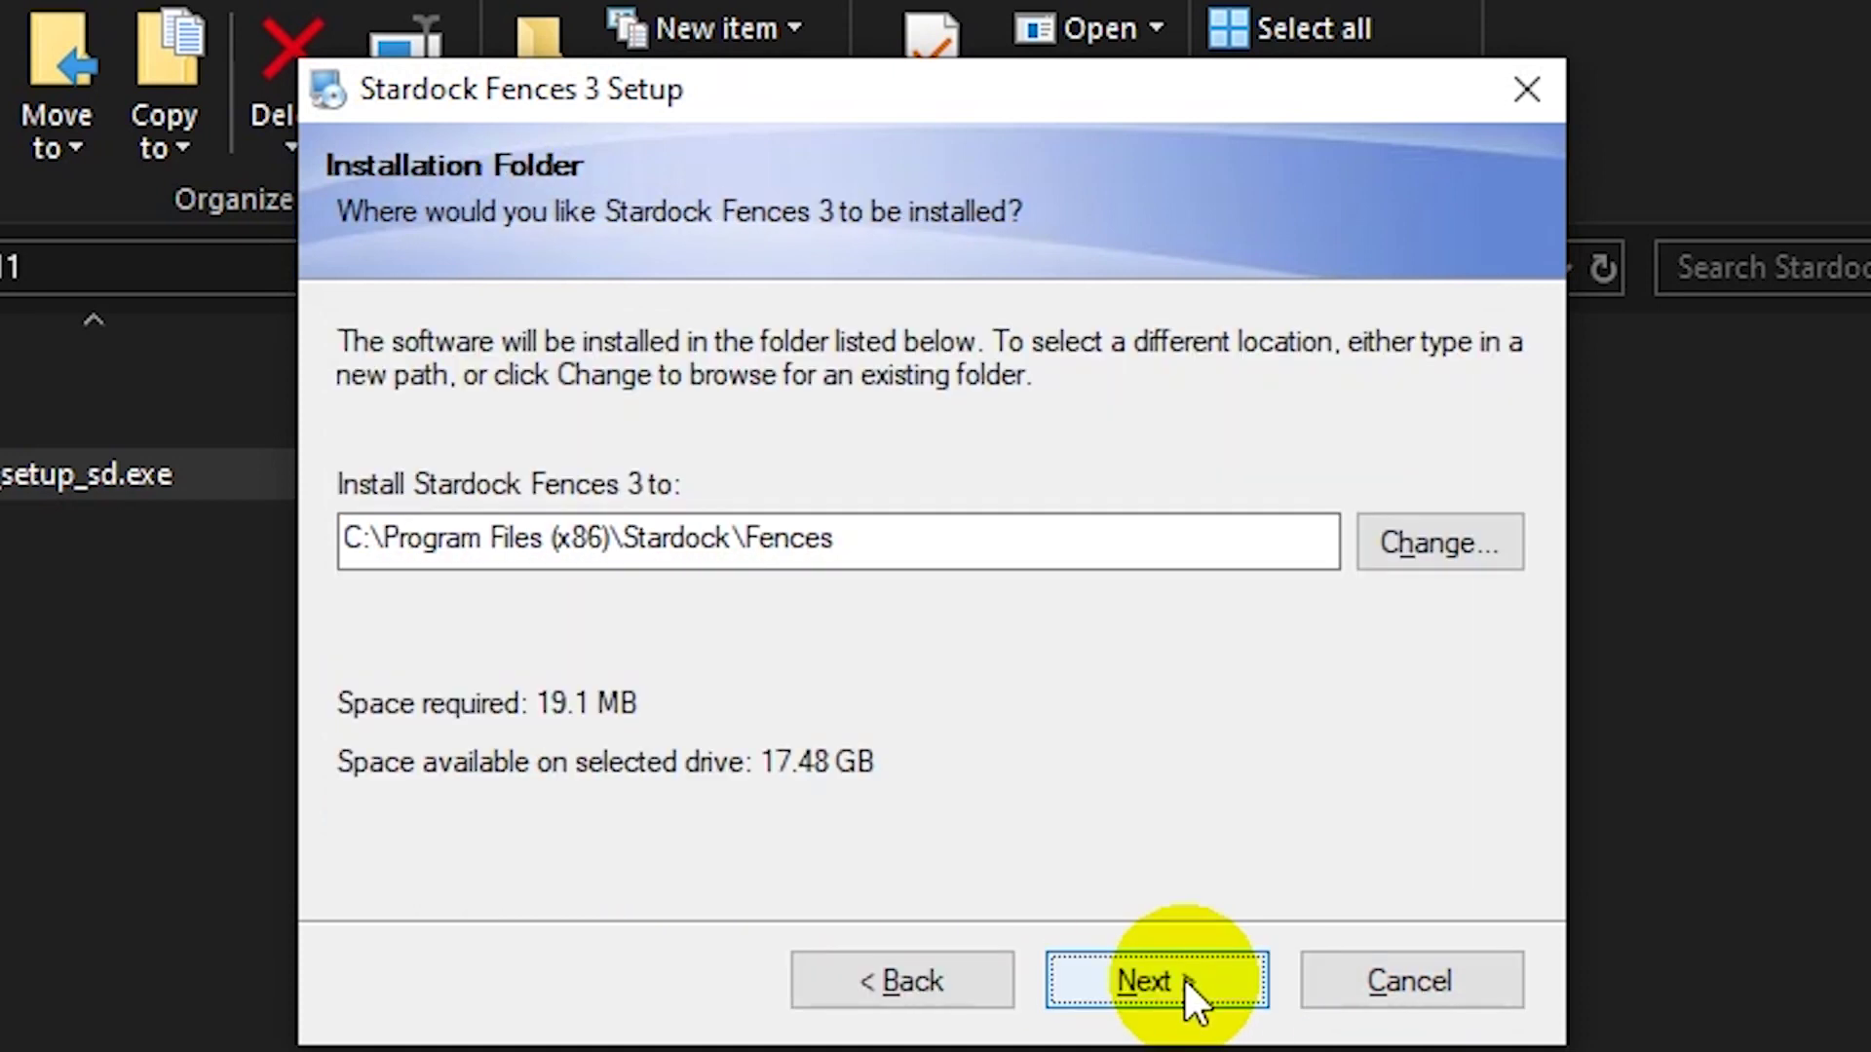
pyautogui.click(1183, 977)
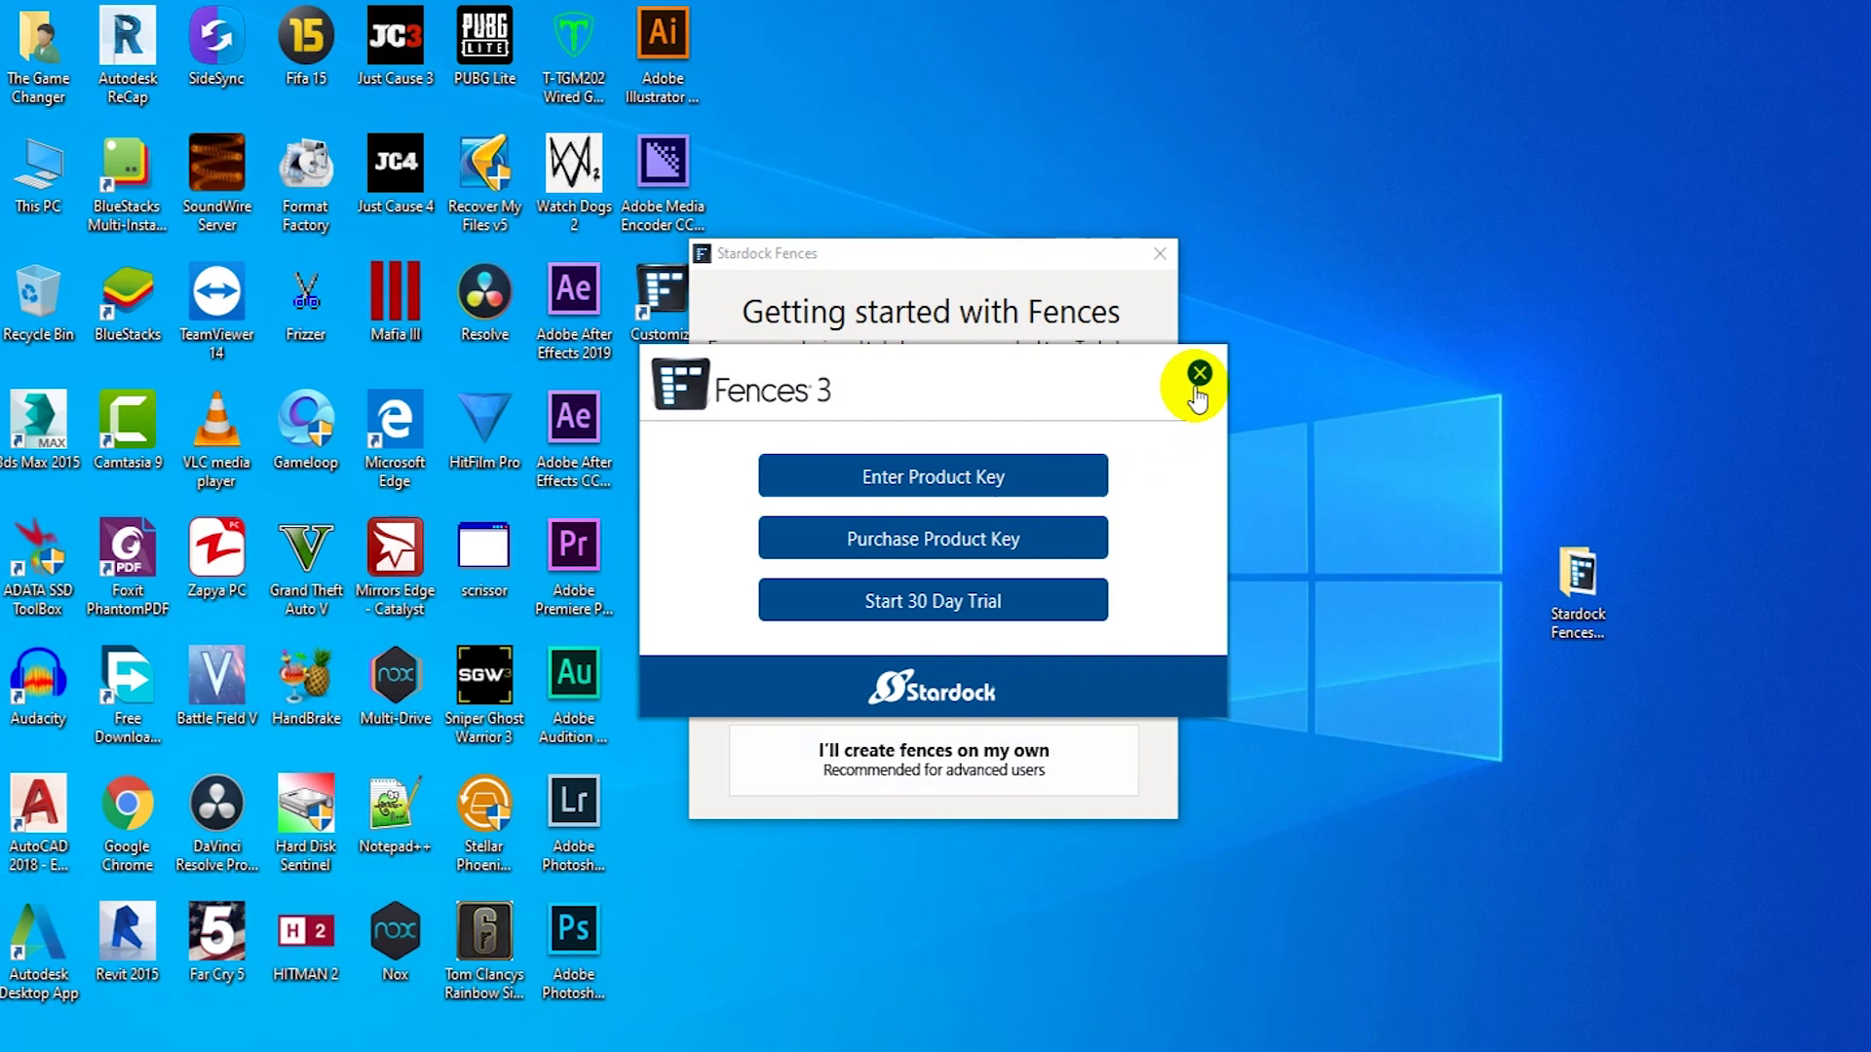
# Finish the Fences 3 activation dialog without activating and close the Getting started with Fences window.
pyautogui.click(1197, 380)
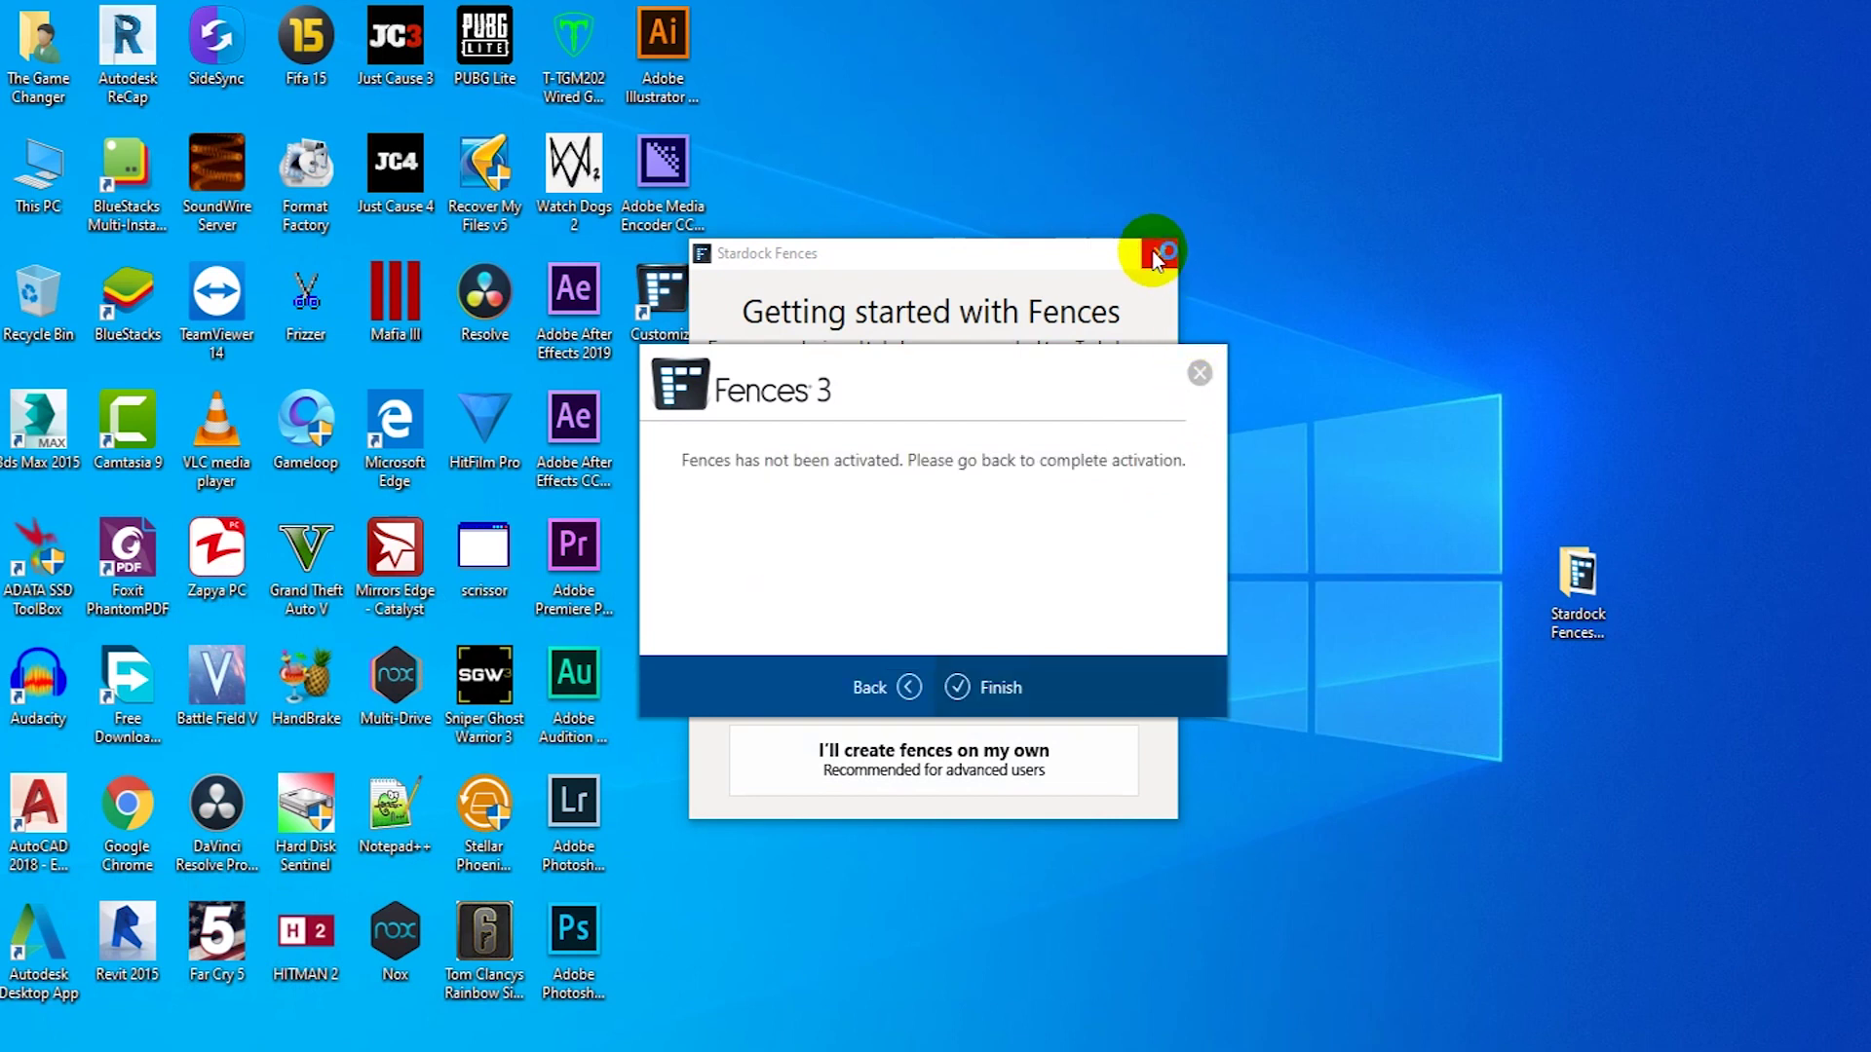
pyautogui.click(989, 680)
pyautogui.click(1158, 252)
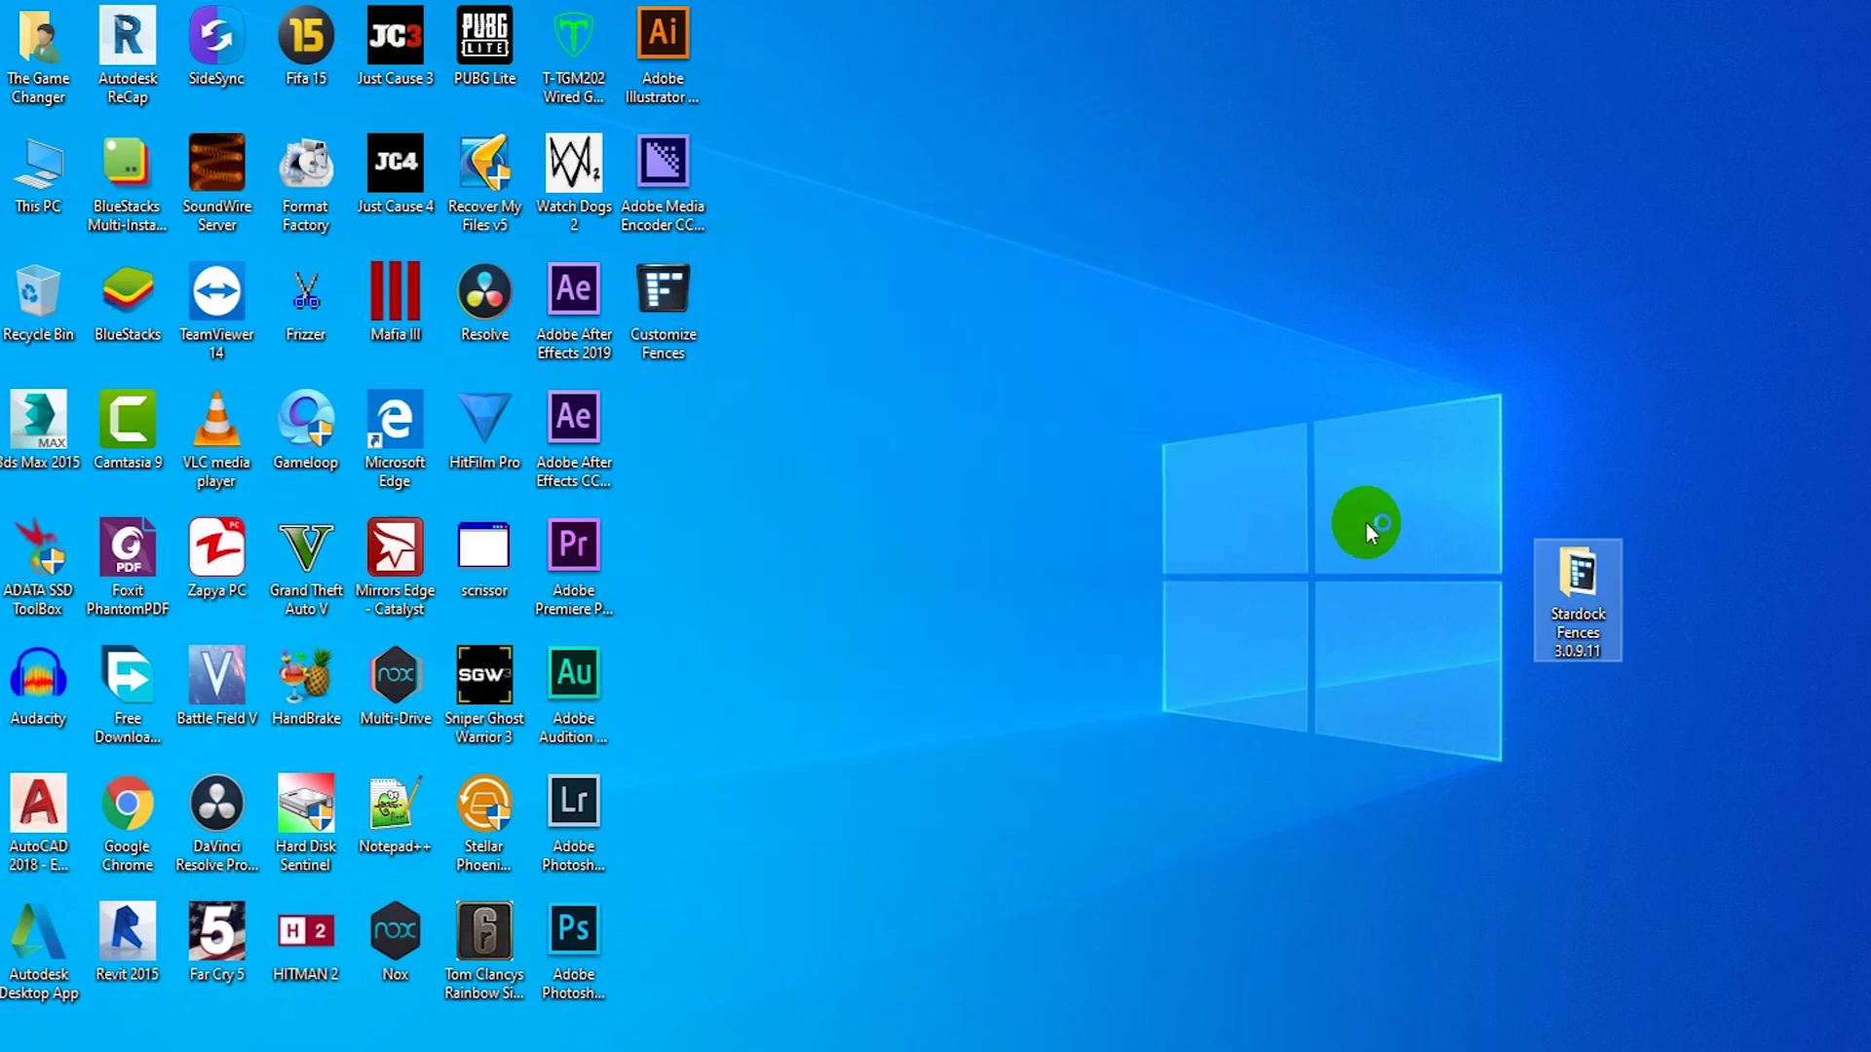
# Launch the stardock.fences.3.0.5.x64-patch program from the AMPED subfolder of the Stardock Fences folder and minimize the folder window.
pyautogui.click(1559, 573)
pyautogui.doubleClick(1571, 573)
pyautogui.click(660, 530)
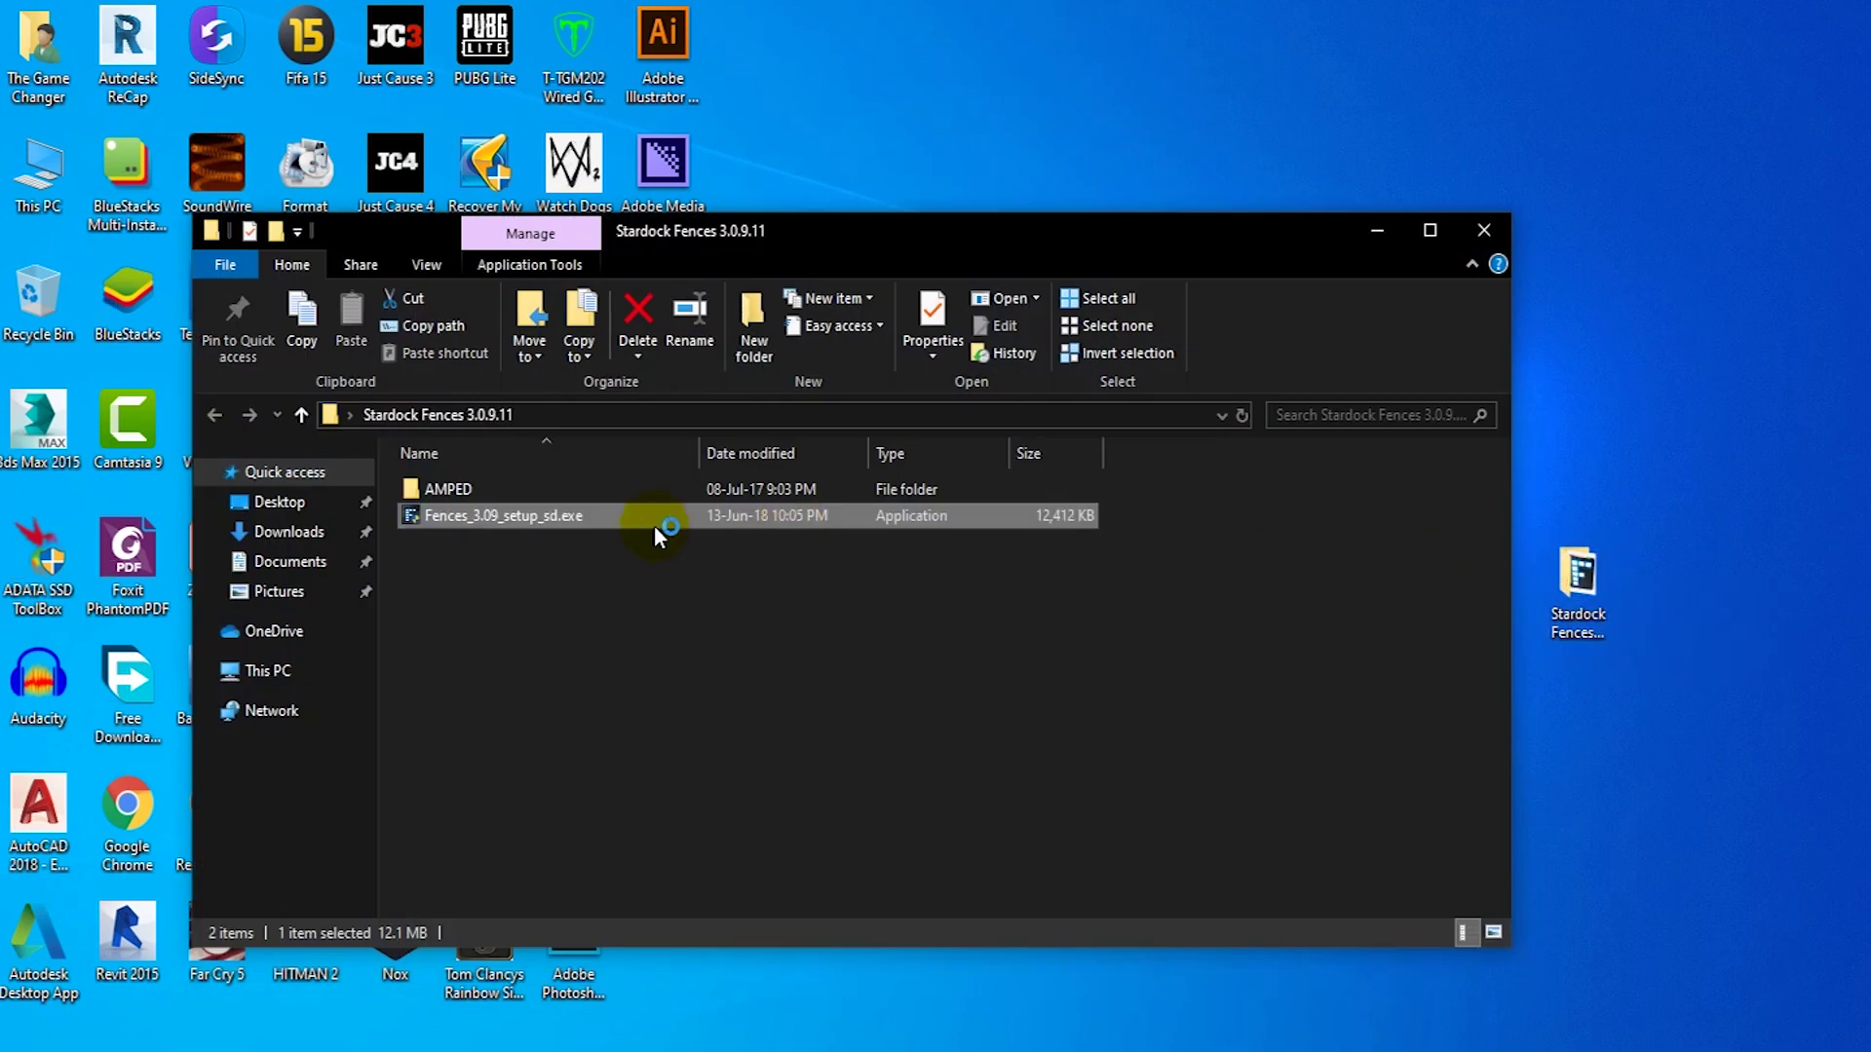
pyautogui.doubleClick(458, 489)
pyautogui.click(553, 516)
pyautogui.rightClick(552, 517)
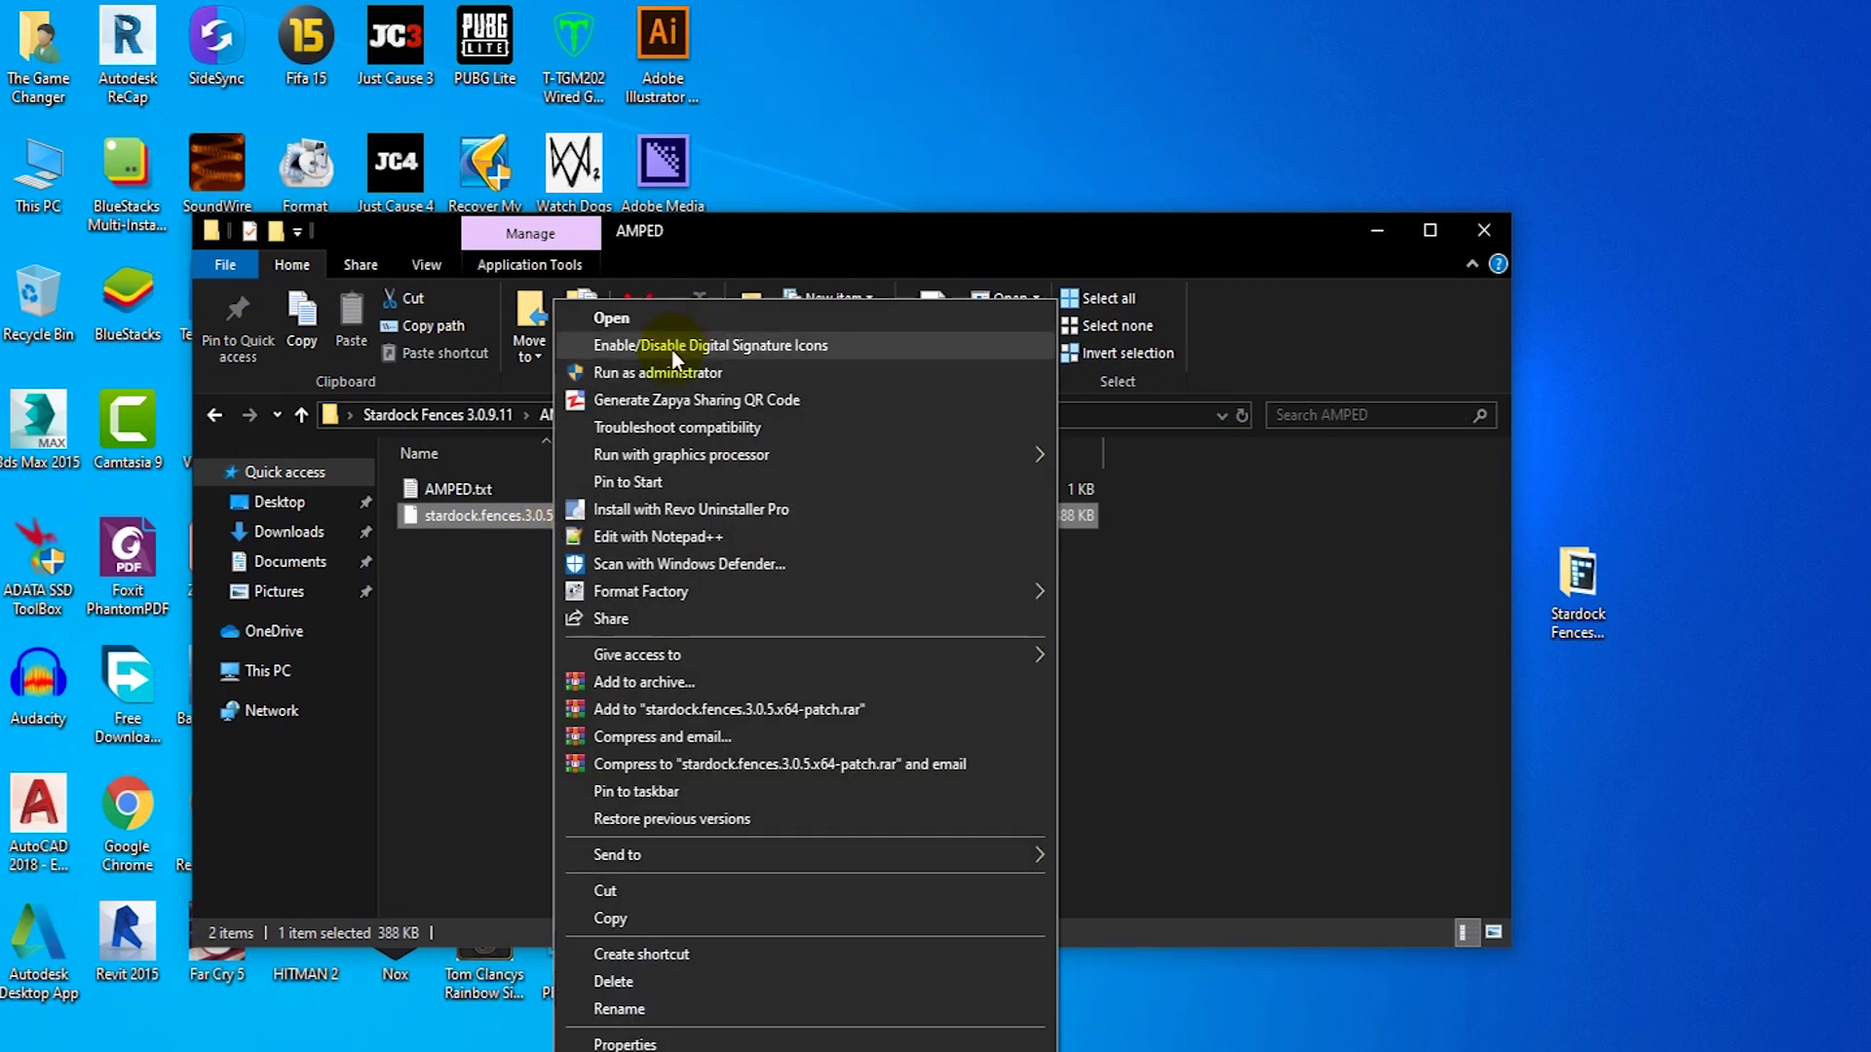
pyautogui.click(711, 342)
pyautogui.click(1377, 230)
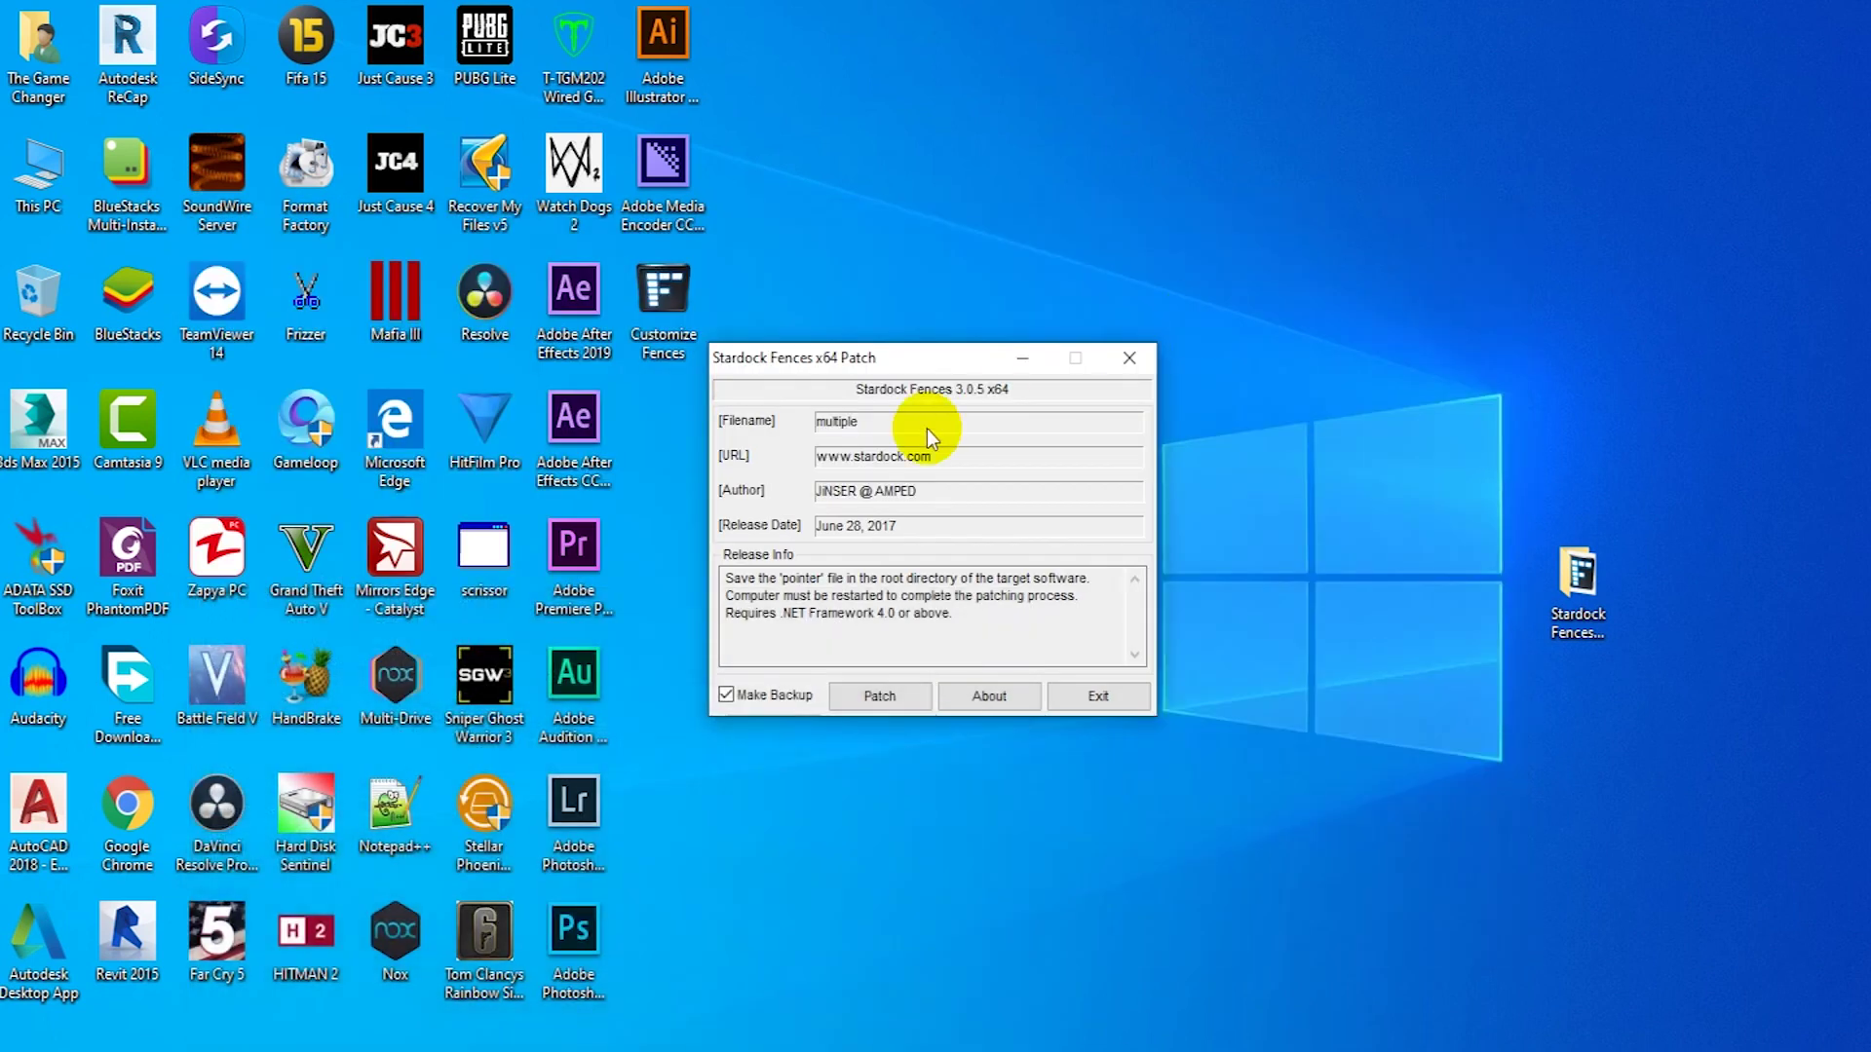
# Copy the Start in path C:\Program Files (x86)\Stardock\Fences\ from the Customize Fences shortcut's properties and close them.
pyautogui.rightClick(680, 323)
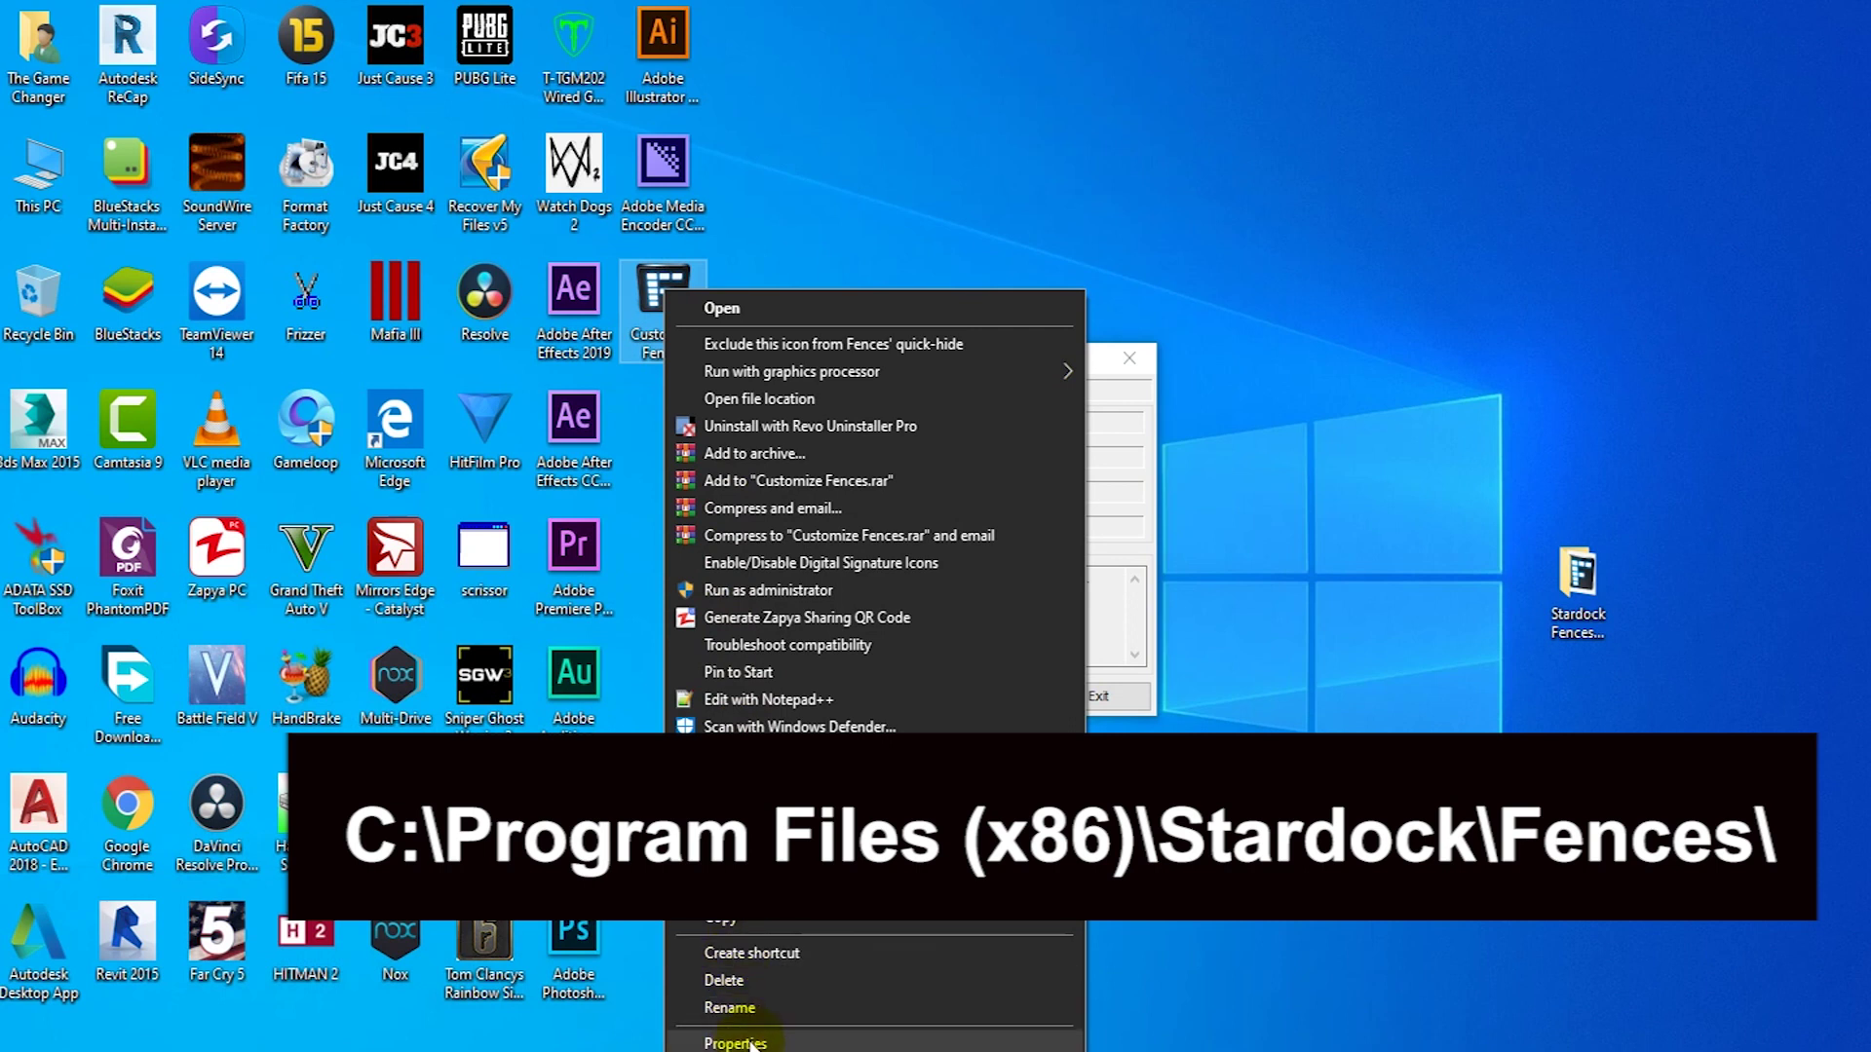
pyautogui.click(721, 1031)
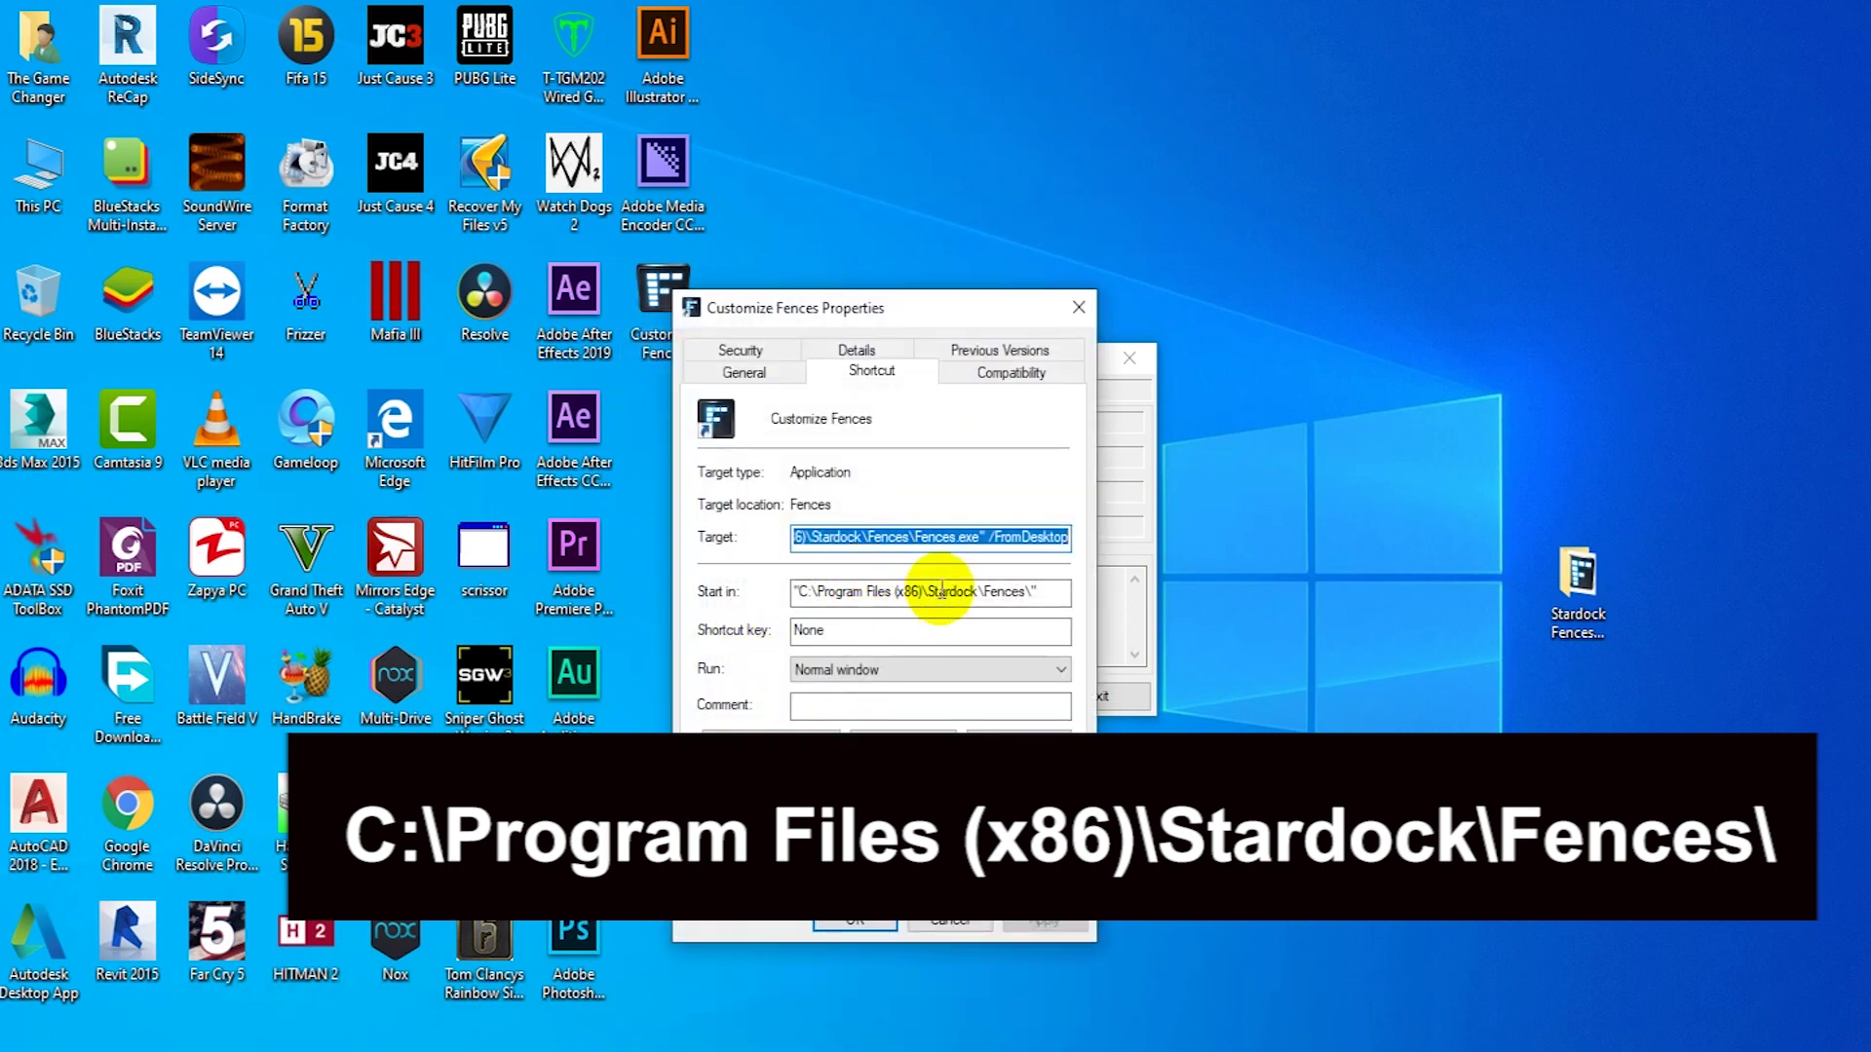
pyautogui.moveTo(1031, 589); pyautogui.dragTo(812, 592)
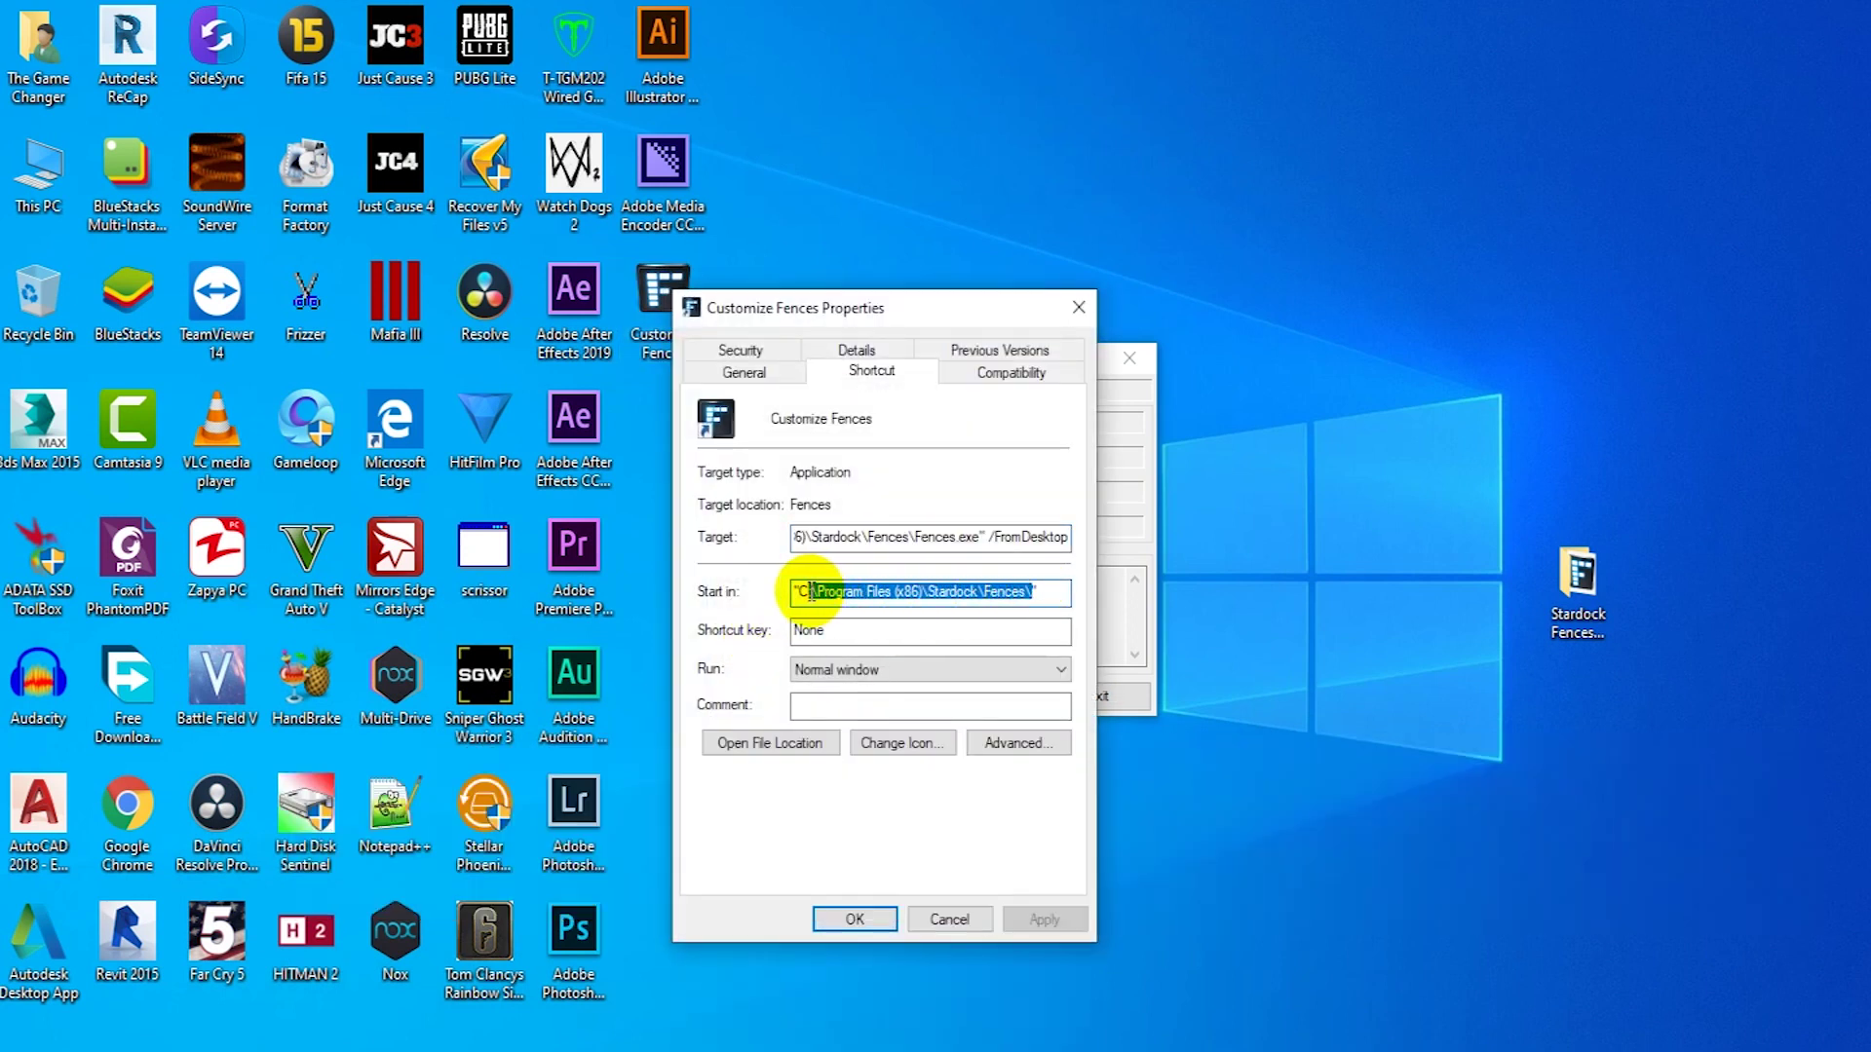
pyautogui.write('c')
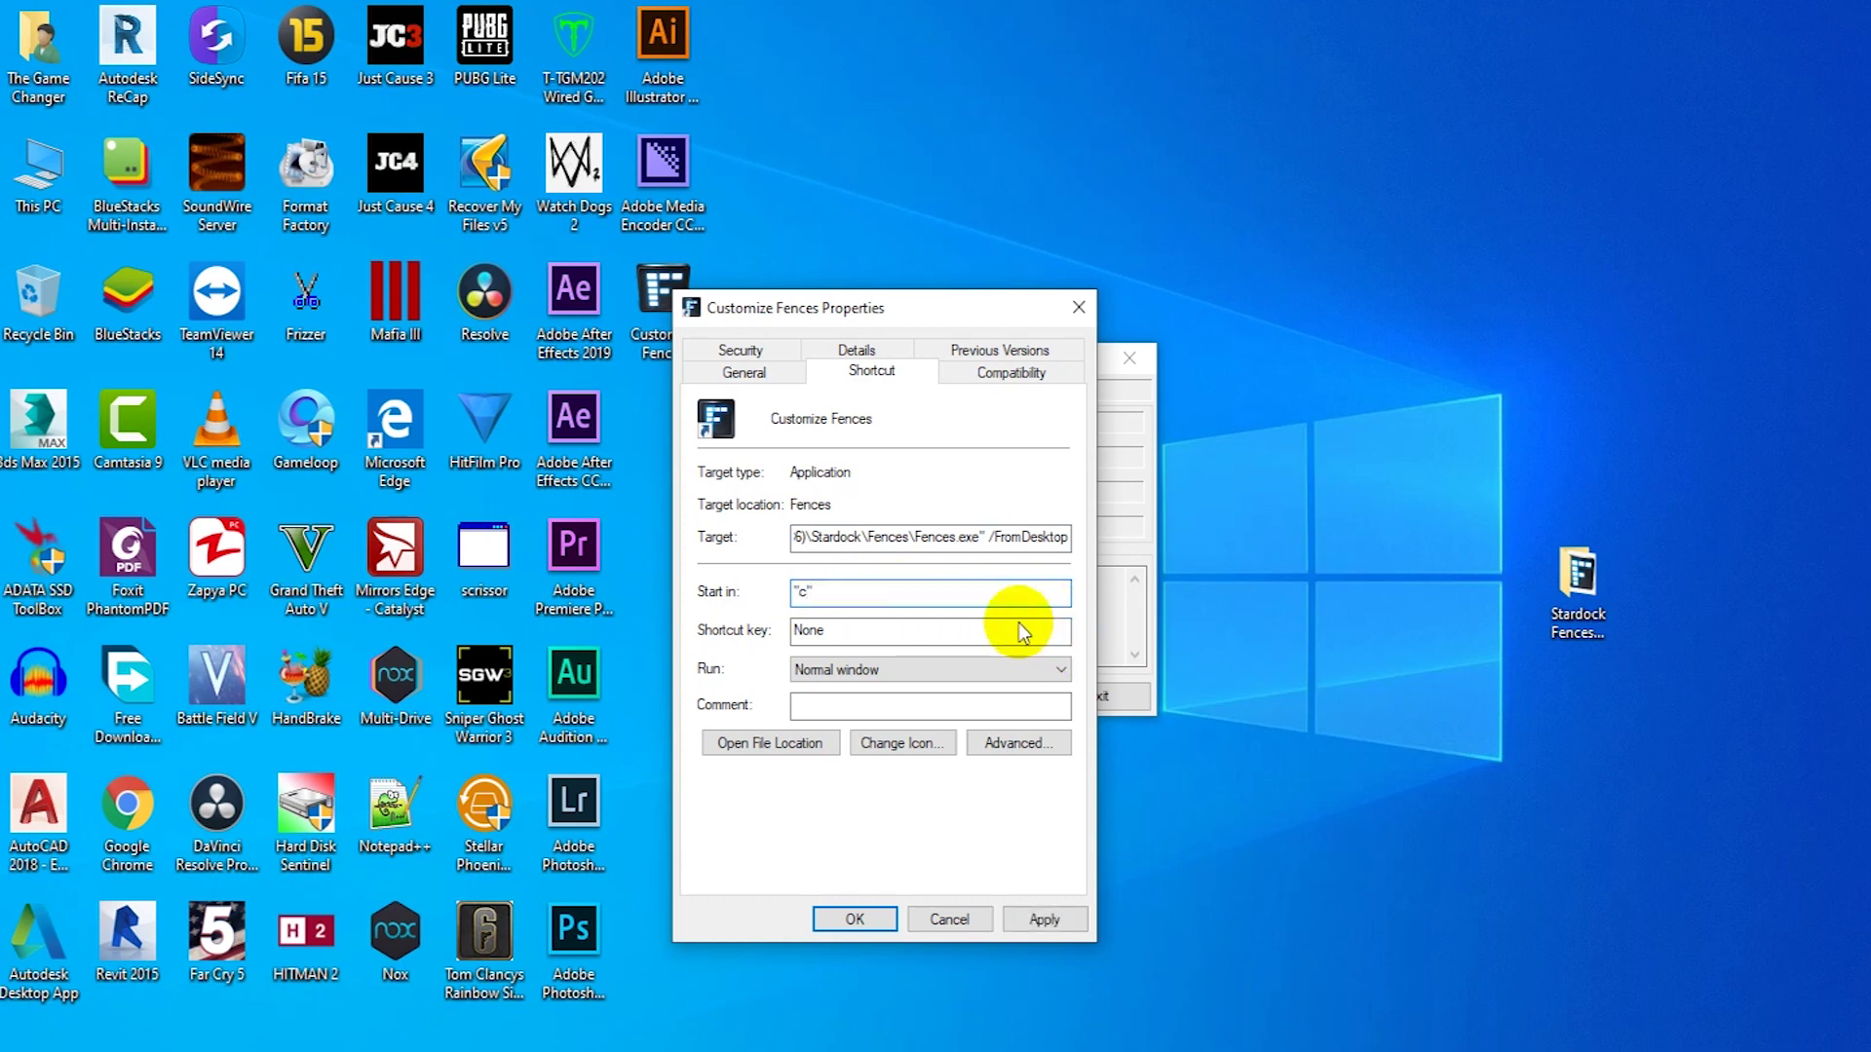
pyautogui.hotkey('ctrl', 'z')
pyautogui.hotkey('ctrl', 'c')
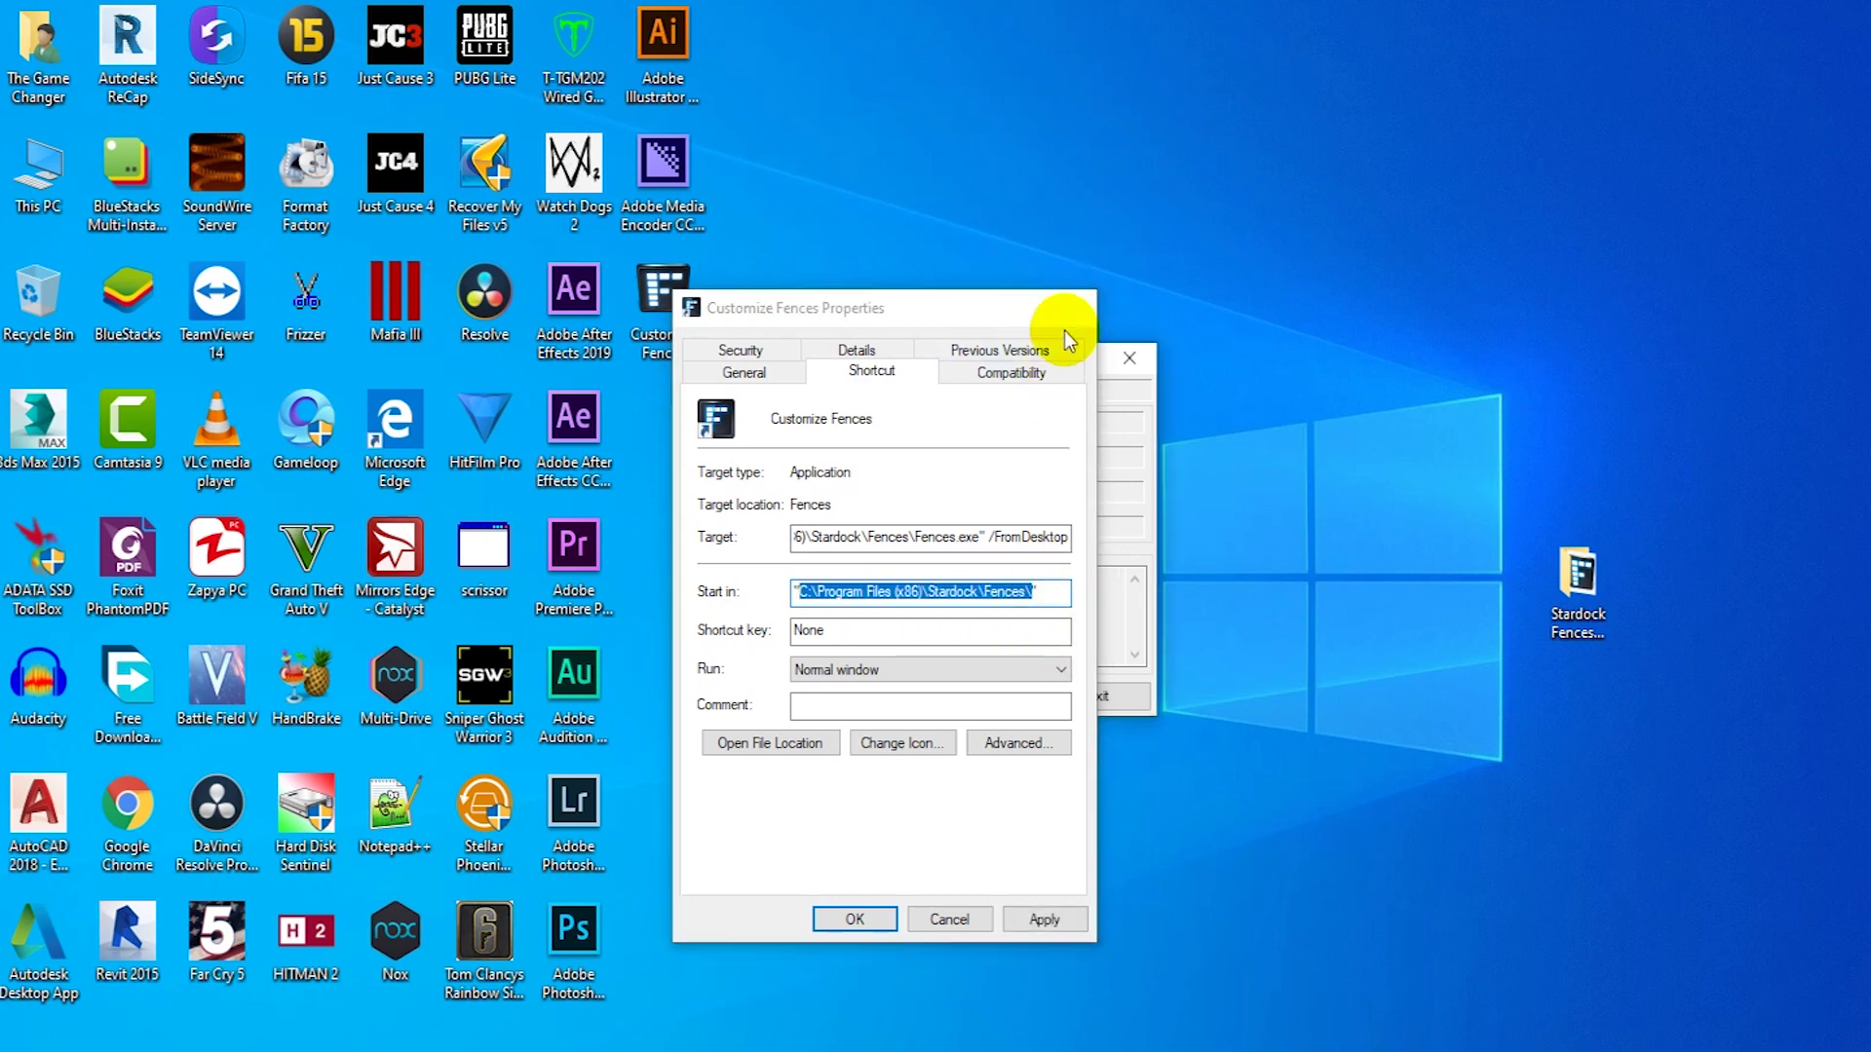
pyautogui.click(1073, 308)
# Start patching, choose Fences.exe in C:\Program Files (x86)\Stardock\Fences\ and save pointer.bat in the same folder.
pyautogui.click(880, 695)
pyautogui.click(1033, 626)
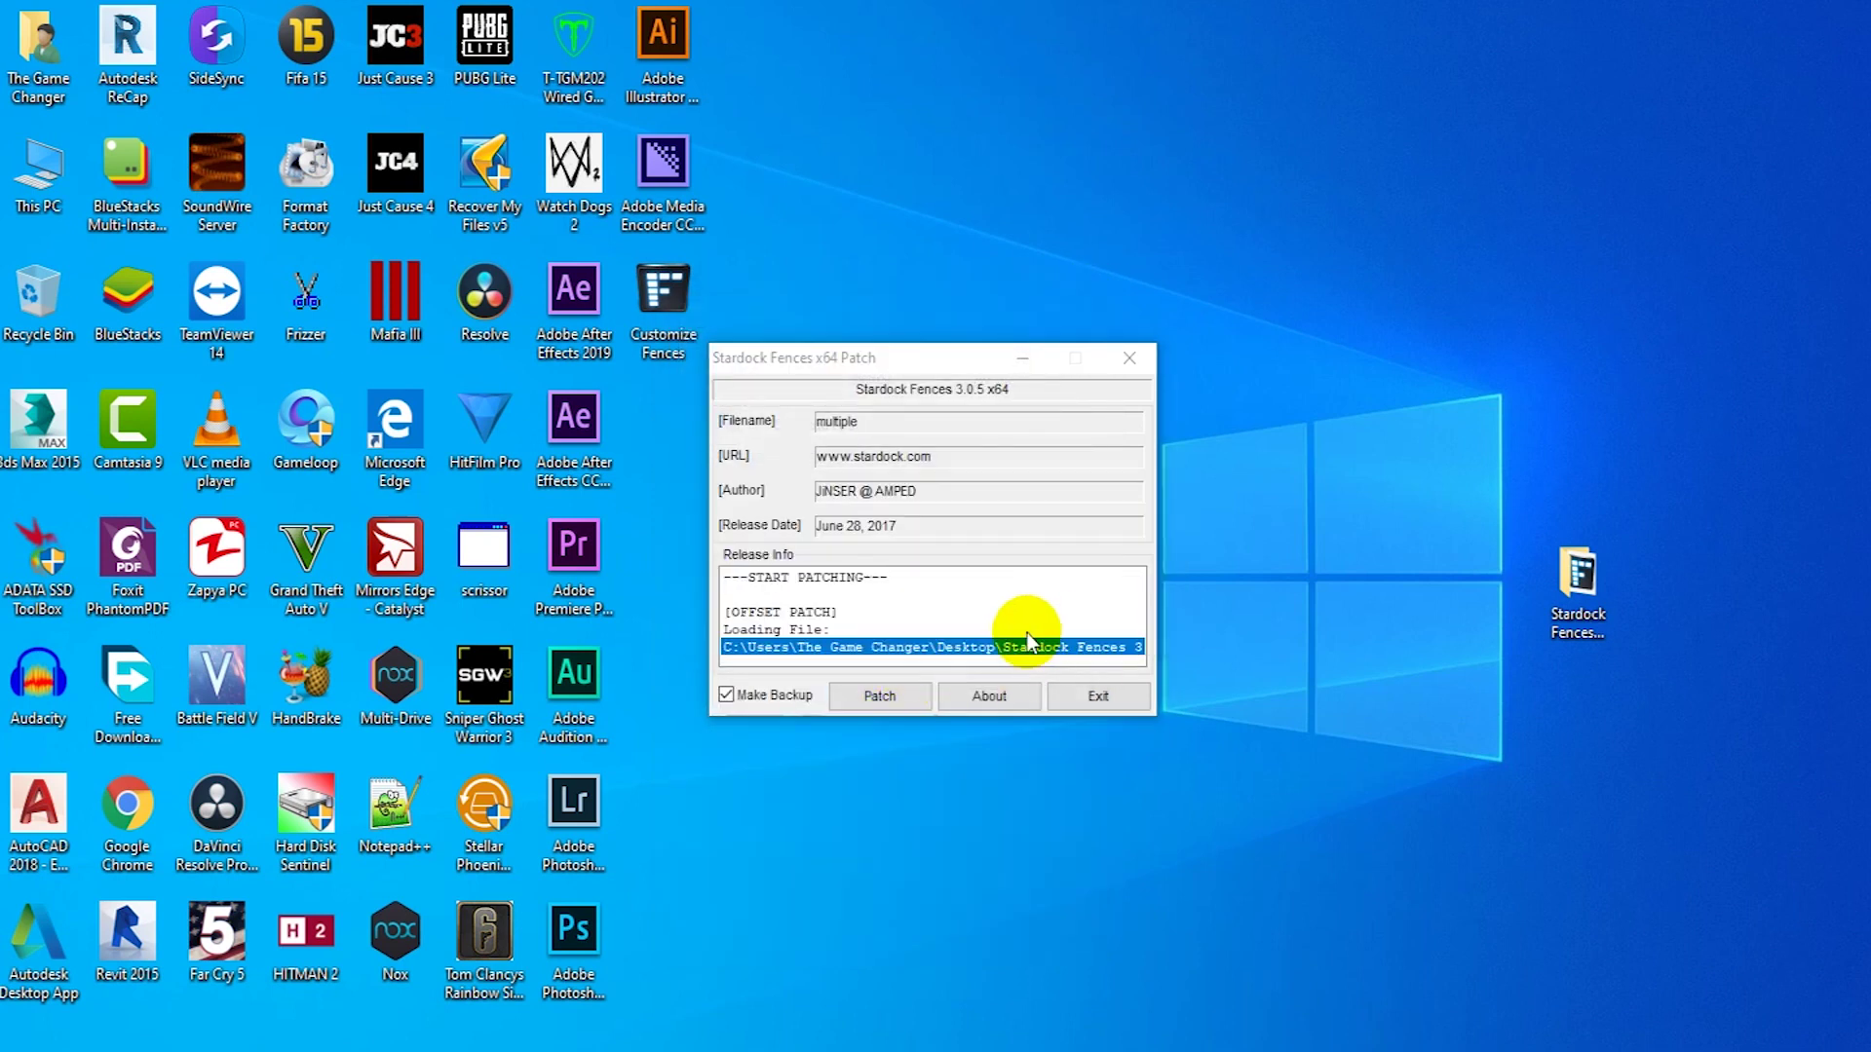
pyautogui.hotkey('ctrl', 'v')
pyautogui.click(1431, 933)
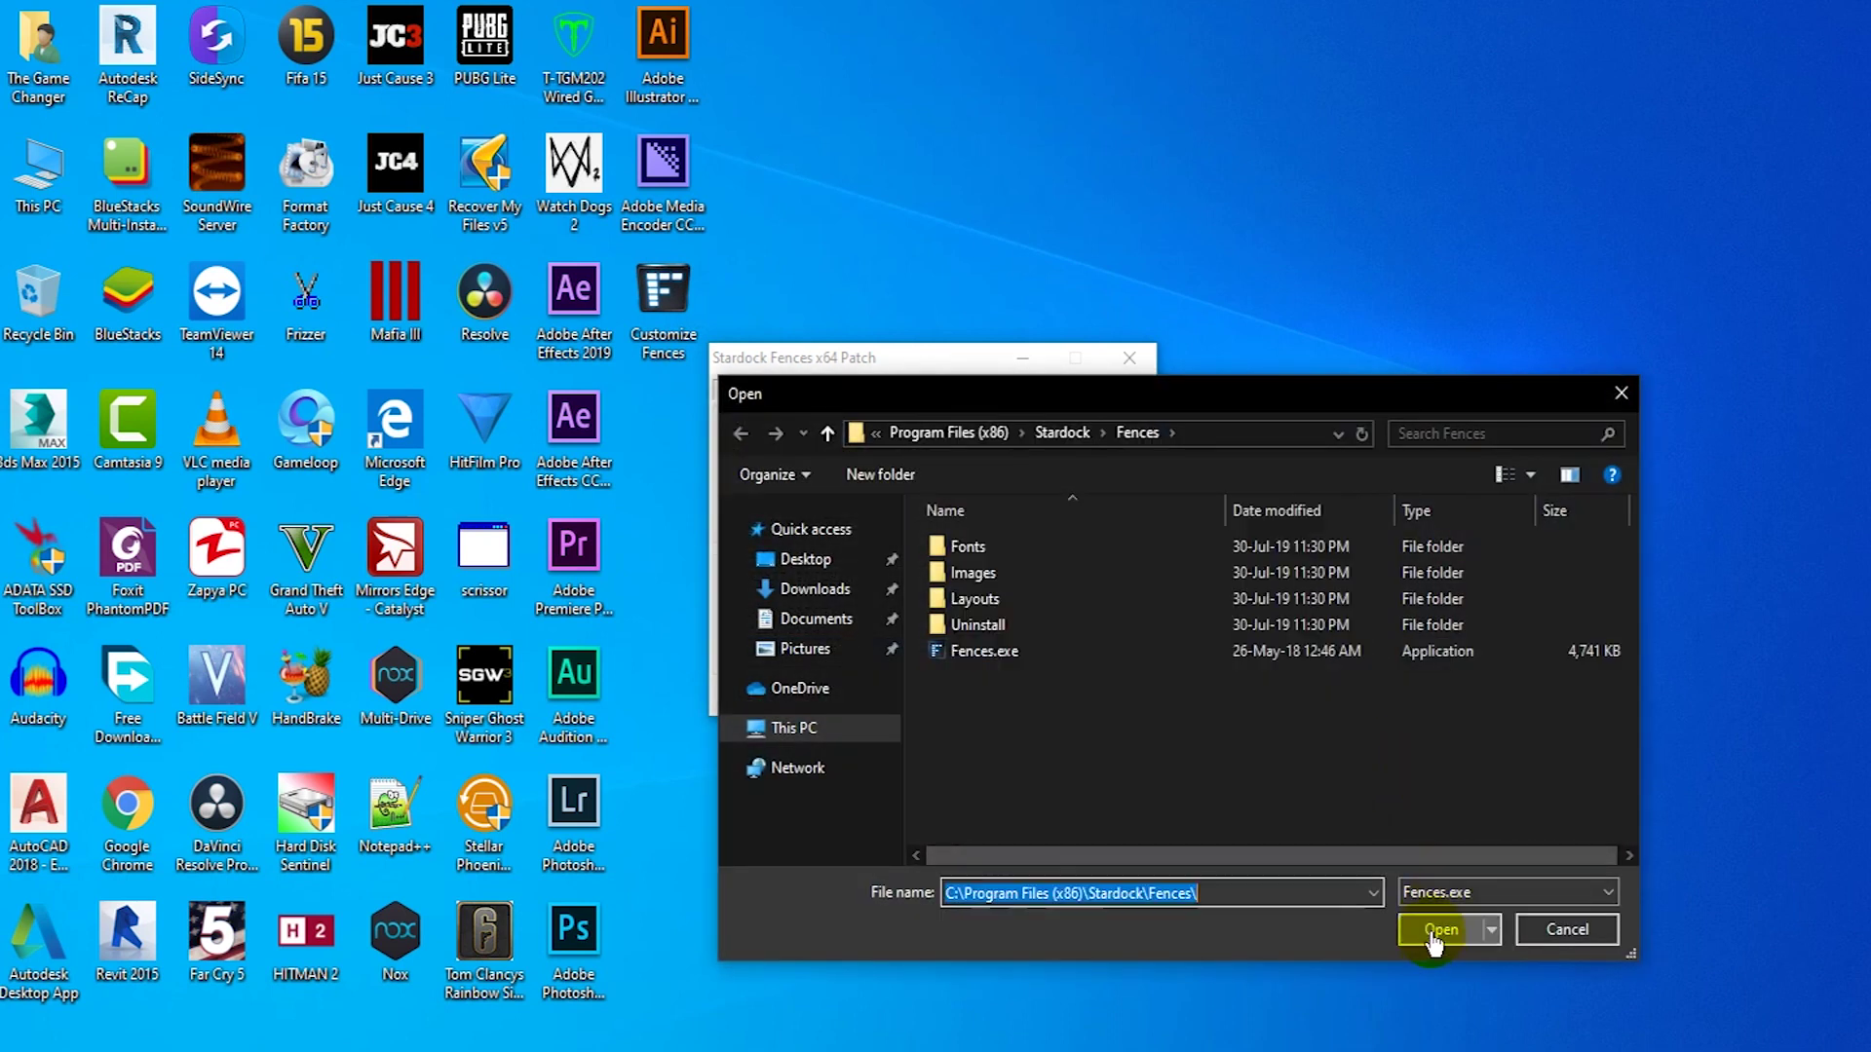
pyautogui.doubleClick(1010, 657)
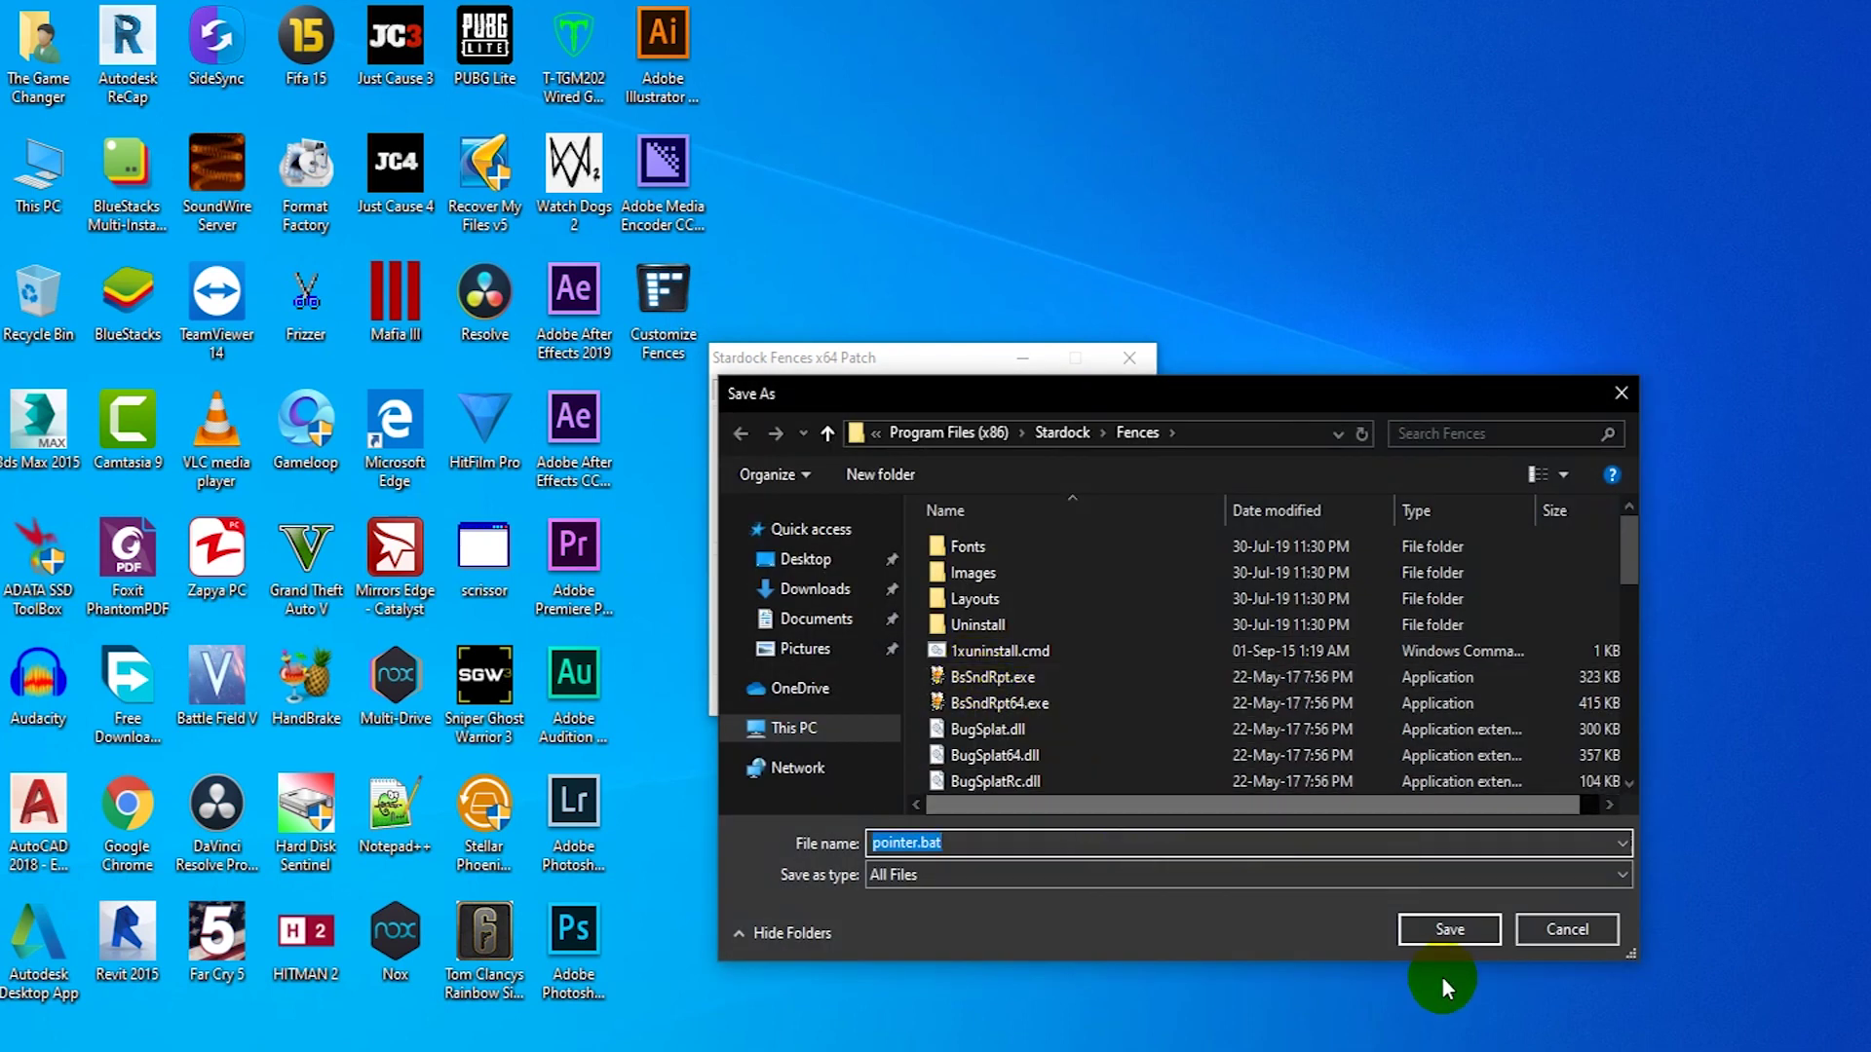
pyautogui.click(1441, 931)
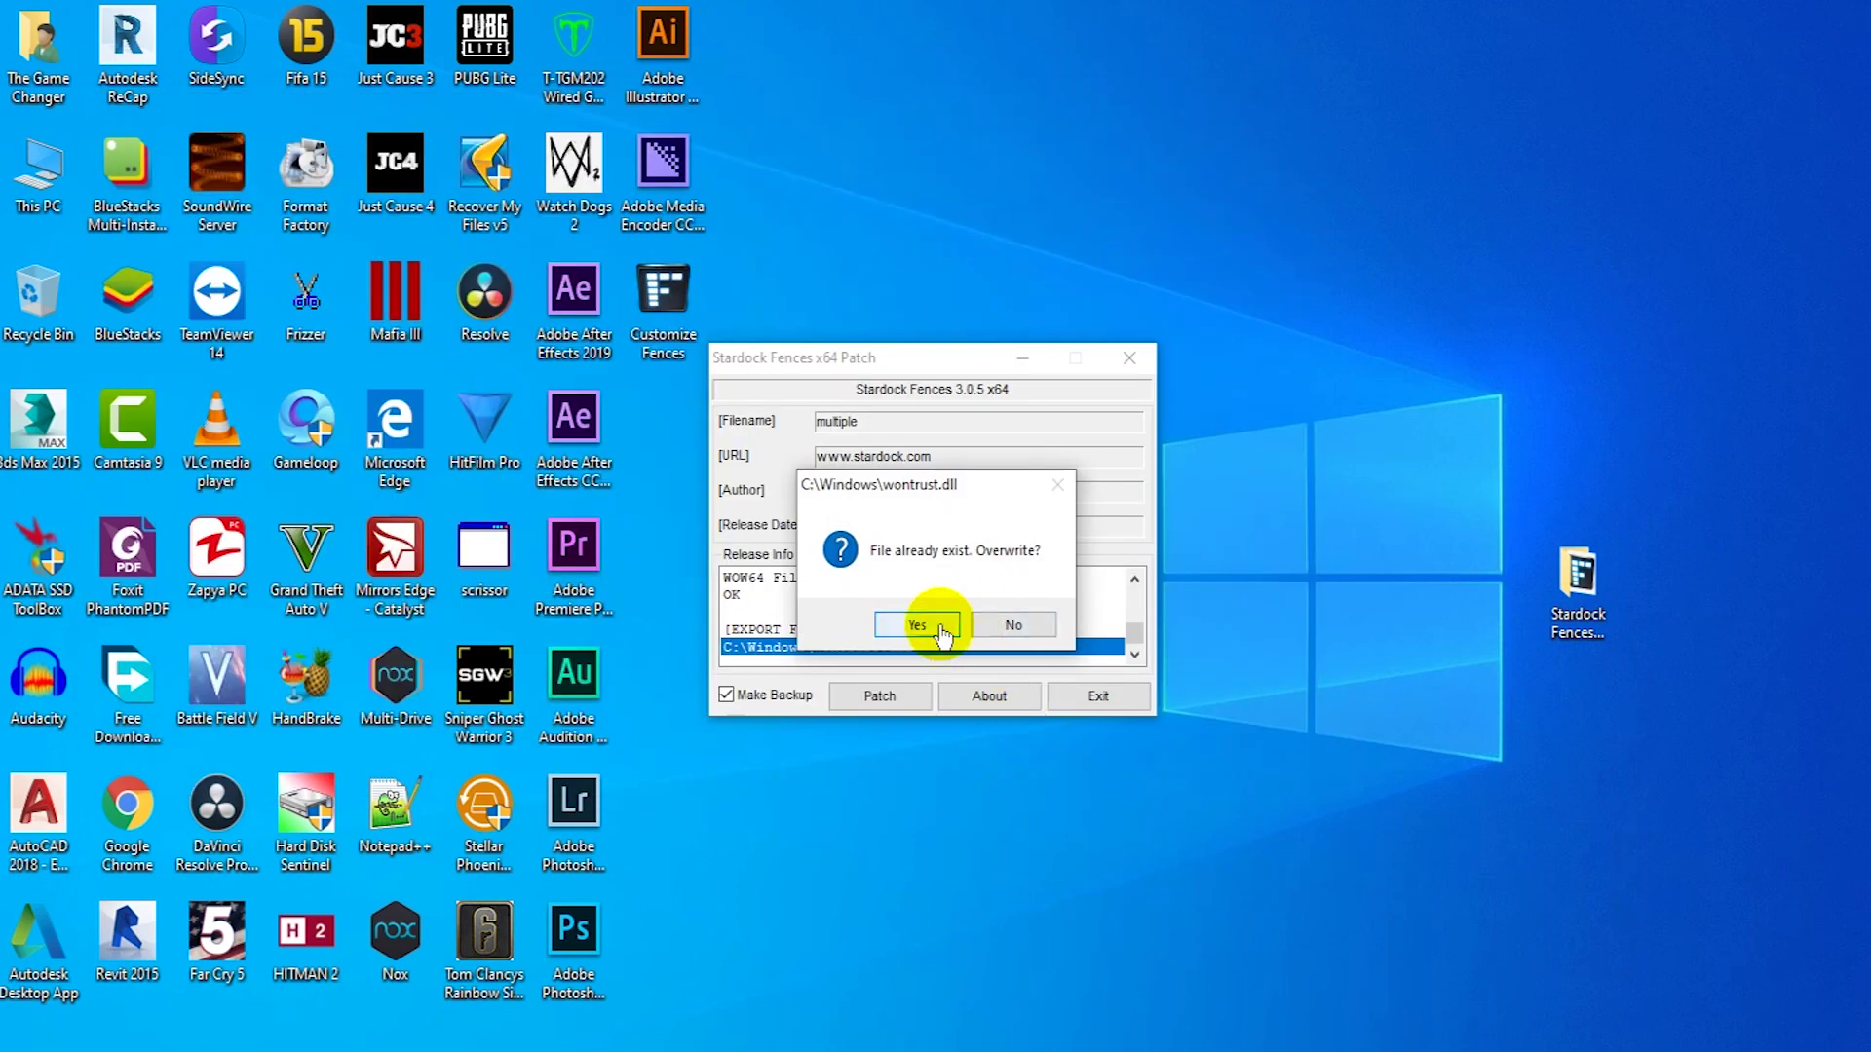
# Answer the patcher's file overwrite prompts and exit the patcher.
pyautogui.click(941, 631)
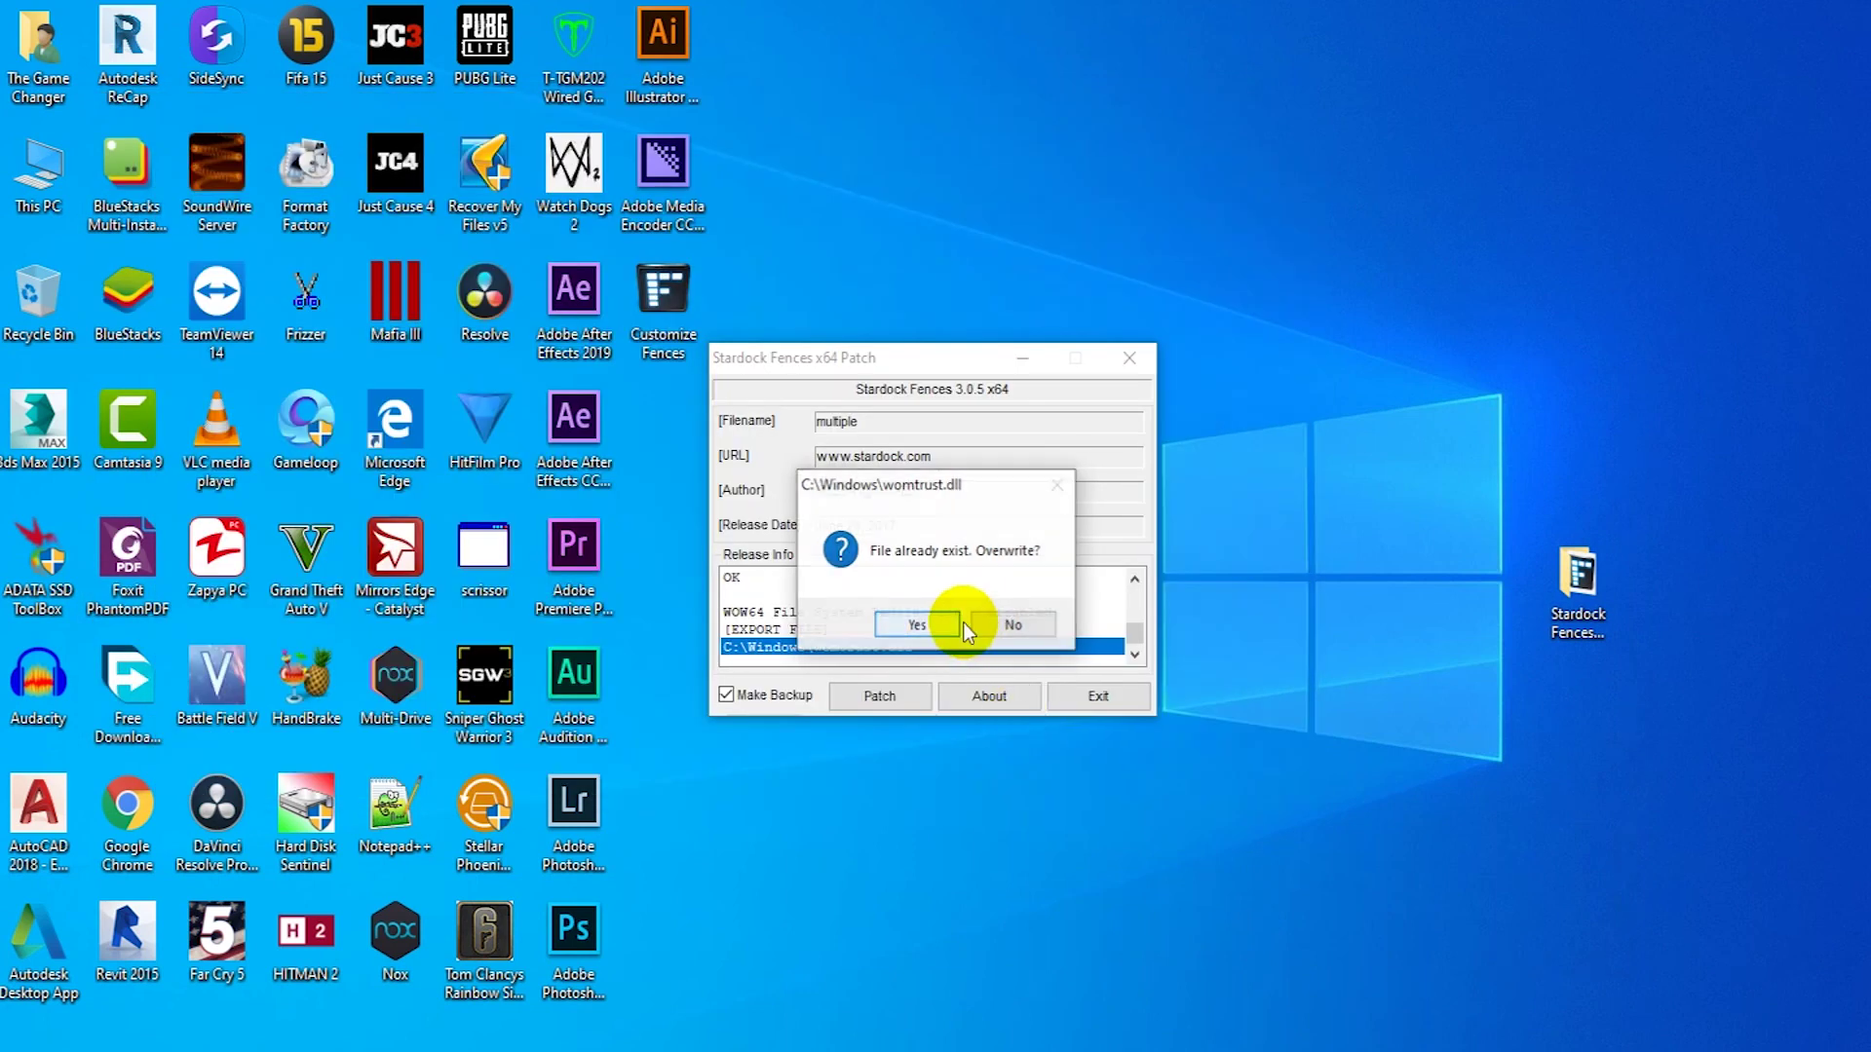
pyautogui.click(962, 626)
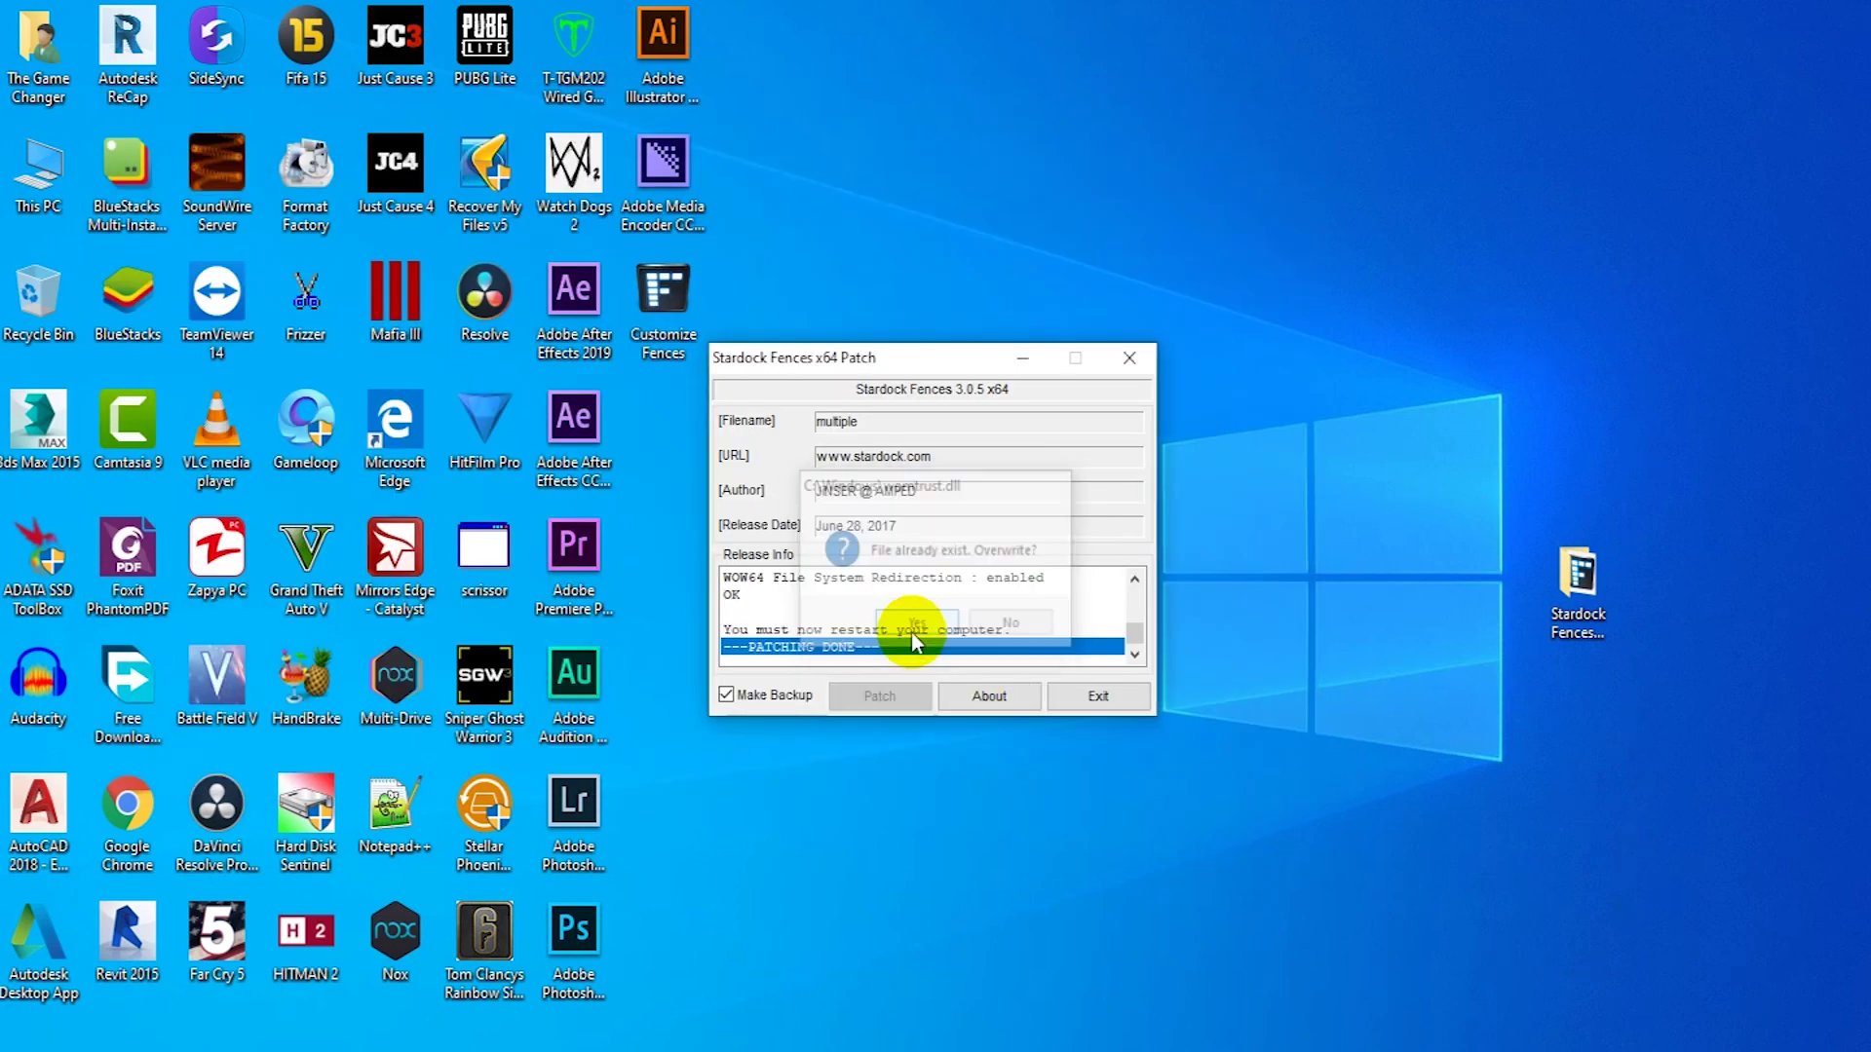
pyautogui.click(1099, 697)
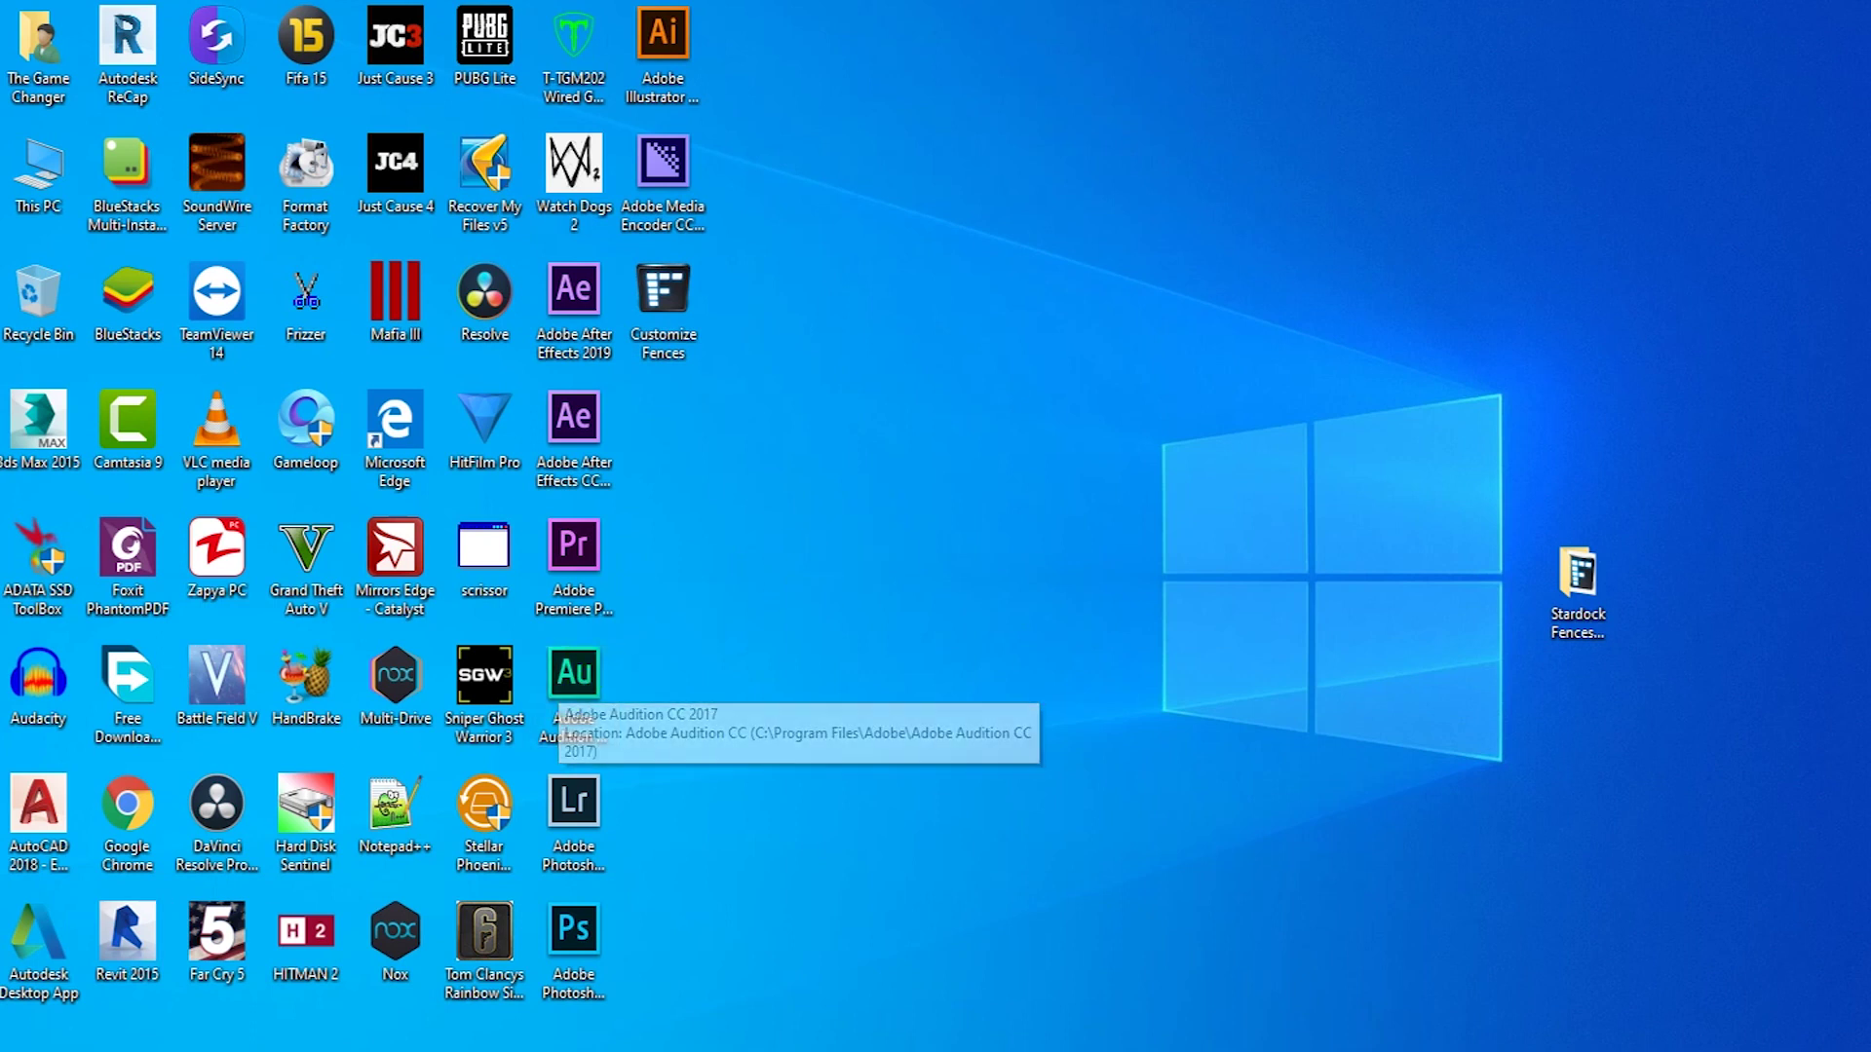
# Restart the computer.
pyautogui.click(24, 1033)
pyautogui.click(24, 986)
pyautogui.click(58, 985)
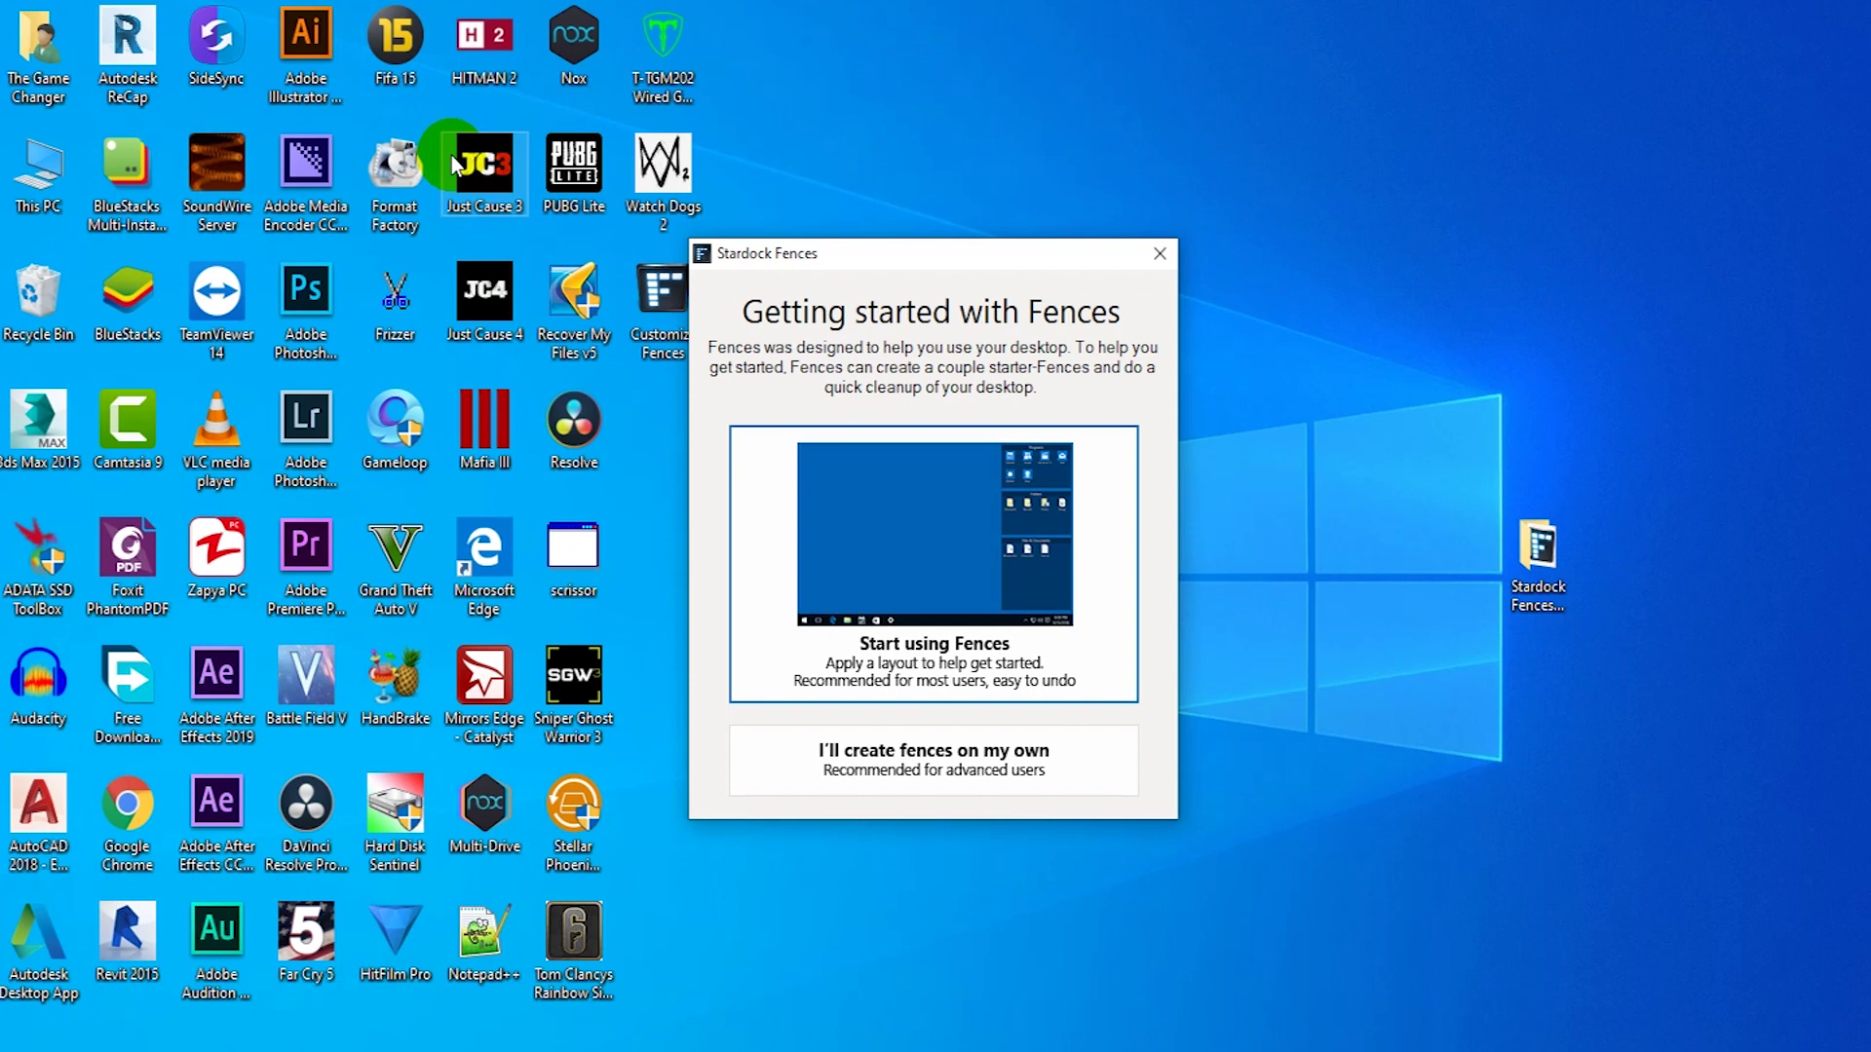
# Choose to create fences on your own and close the Stardock Fences 3 settings window.
pyautogui.click(857, 768)
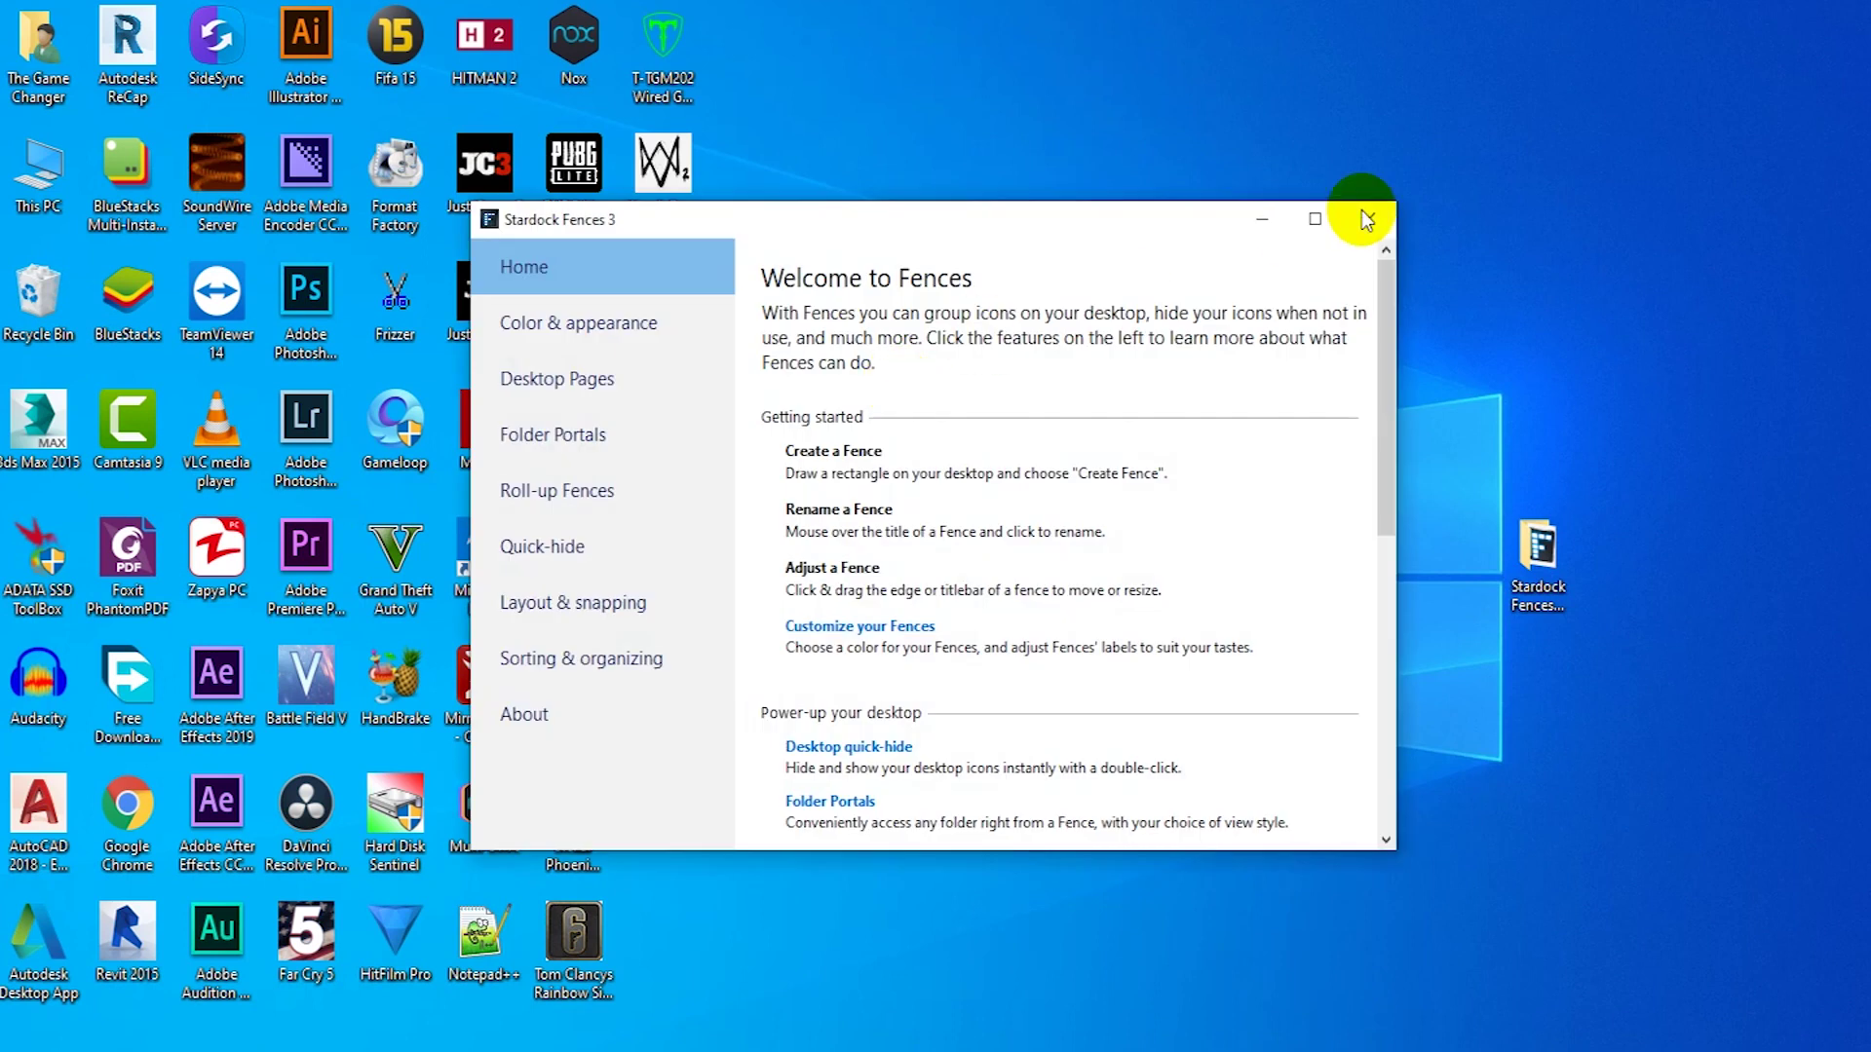
pyautogui.click(1368, 222)
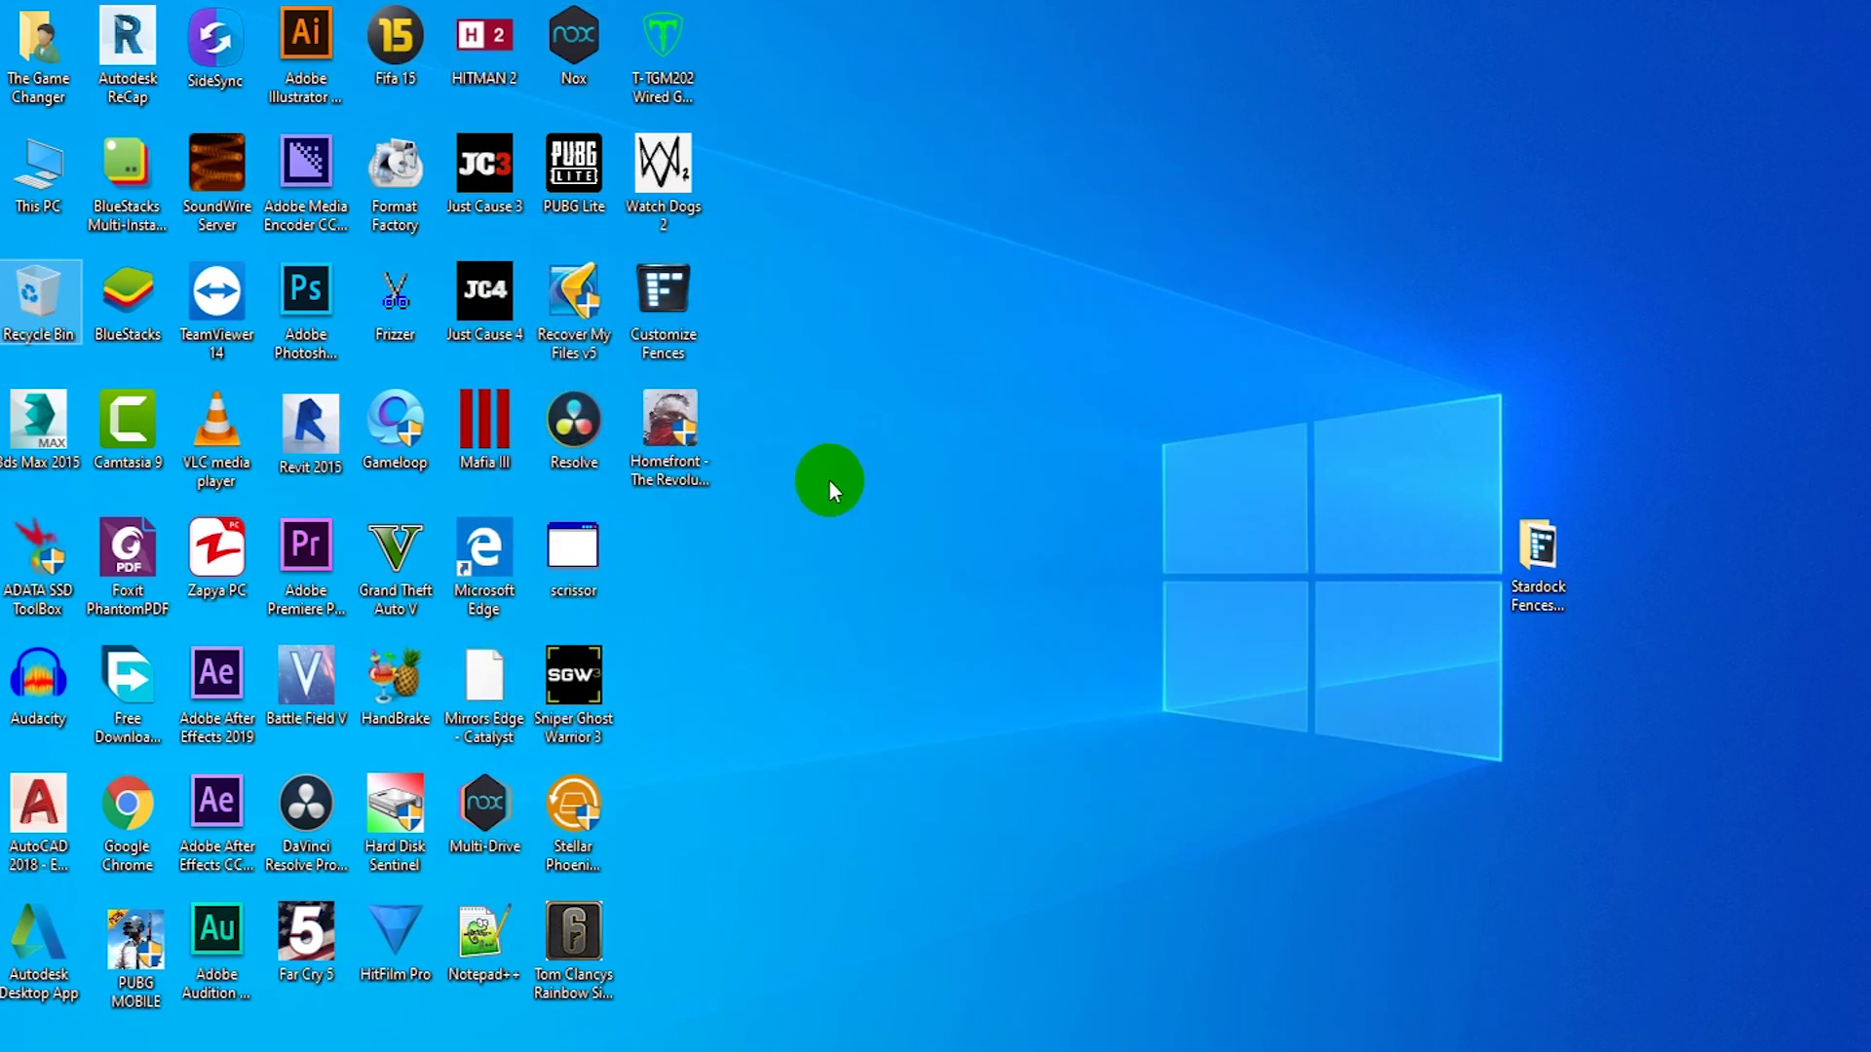
# Create a fence titled "Adobe Family" in the empty middle area of the desktop and move it up near the desktop's upper edge.
pyautogui.moveTo(836, 382); pyautogui.dragTo(1290, 616)
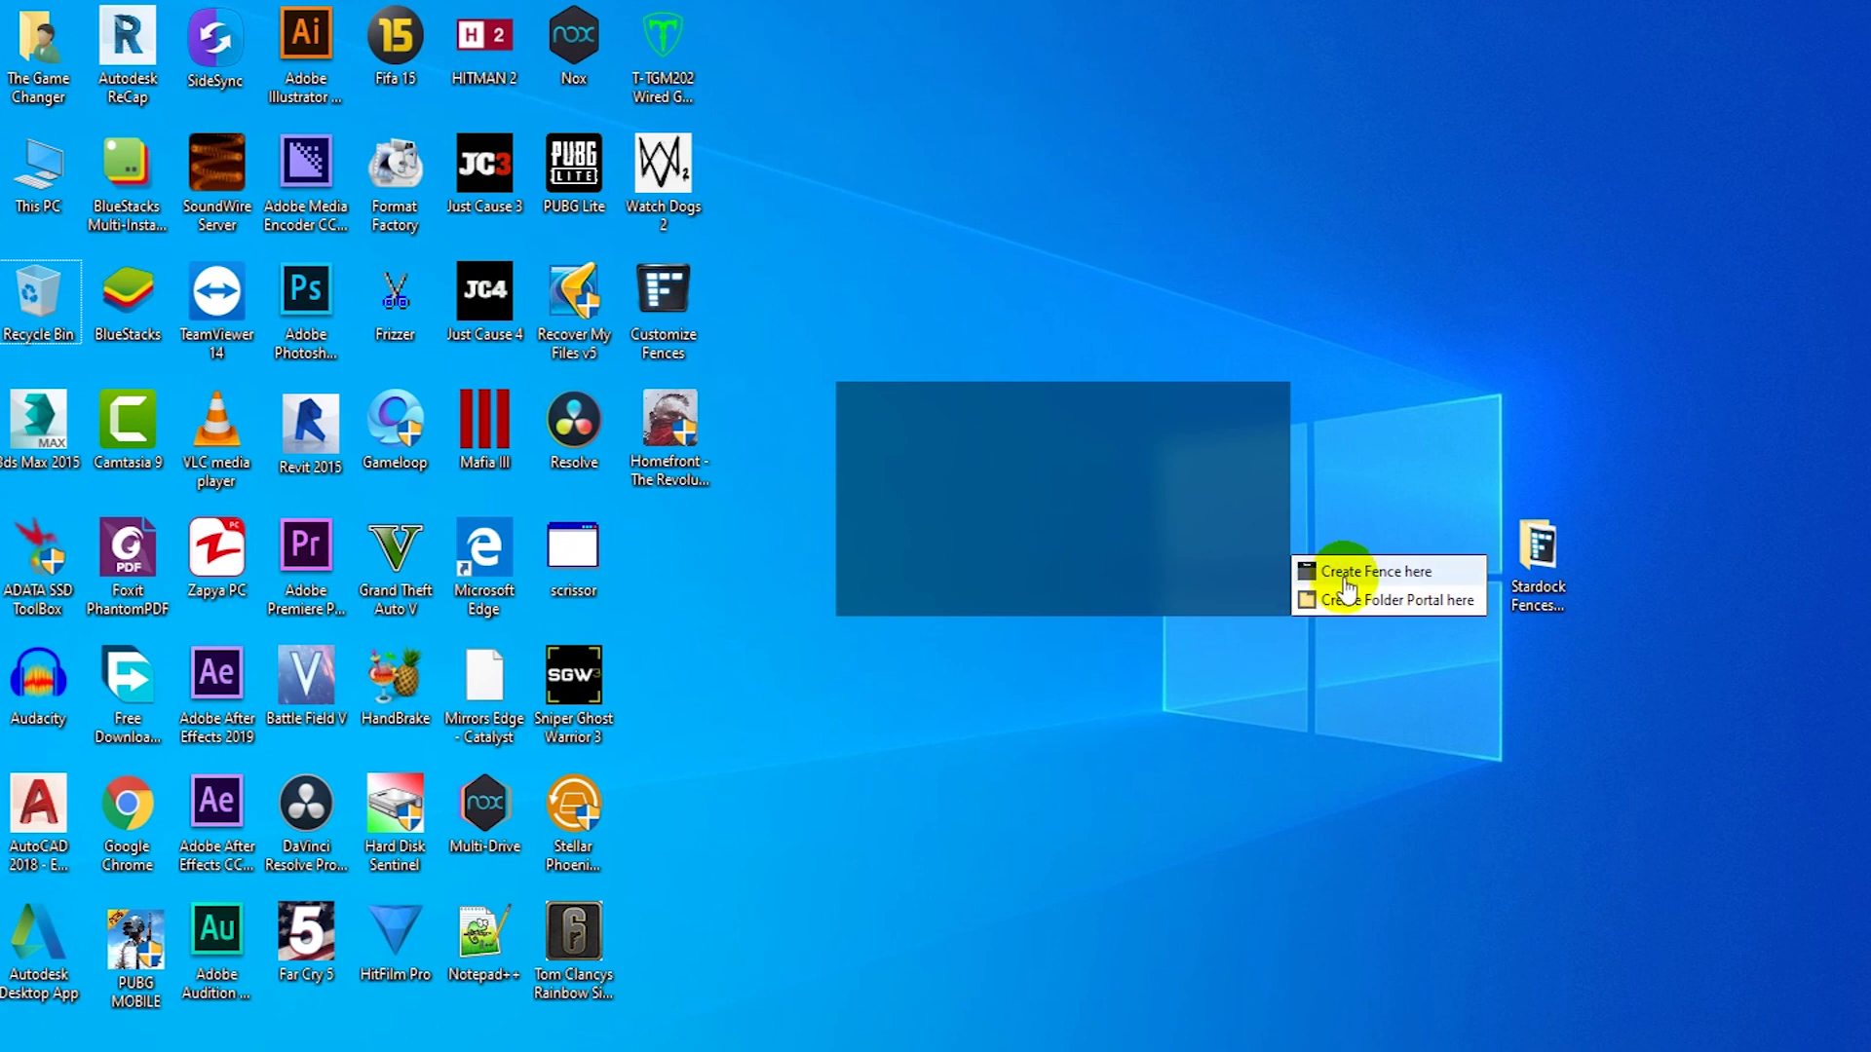
pyautogui.click(1456, 575)
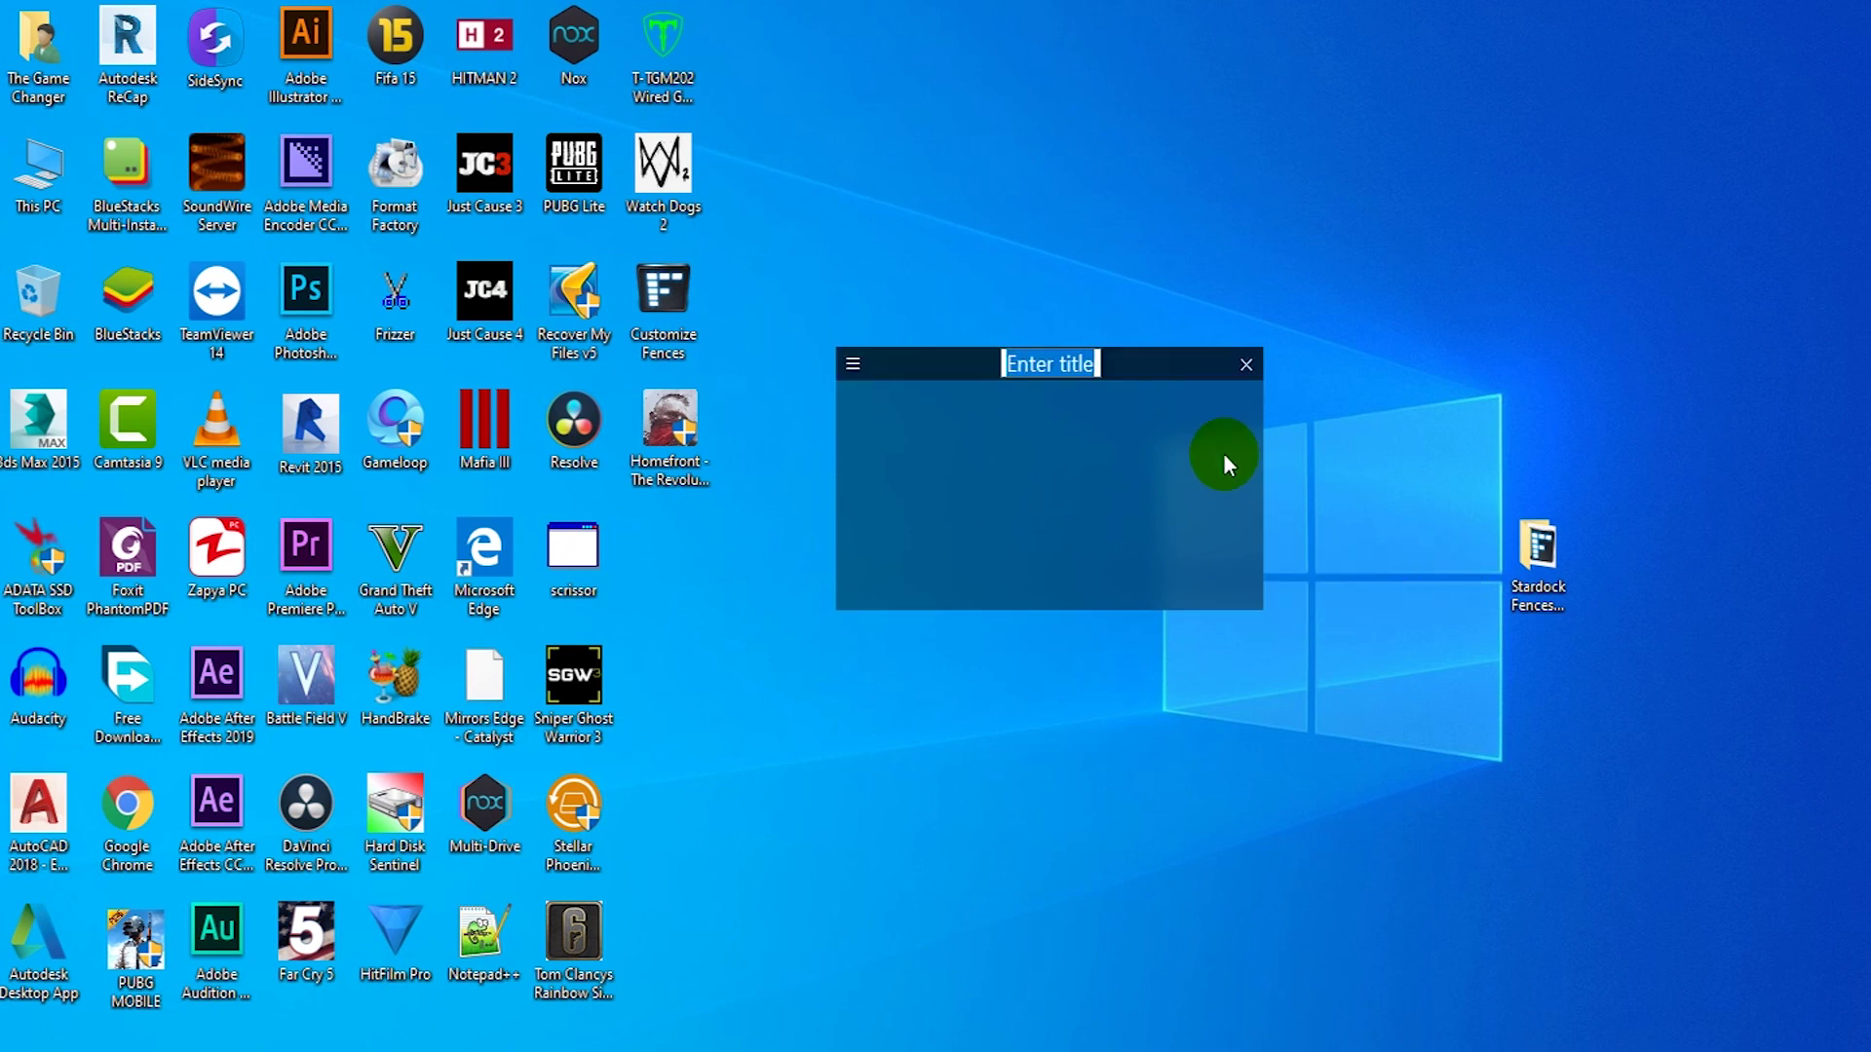
pyautogui.write('Ad')
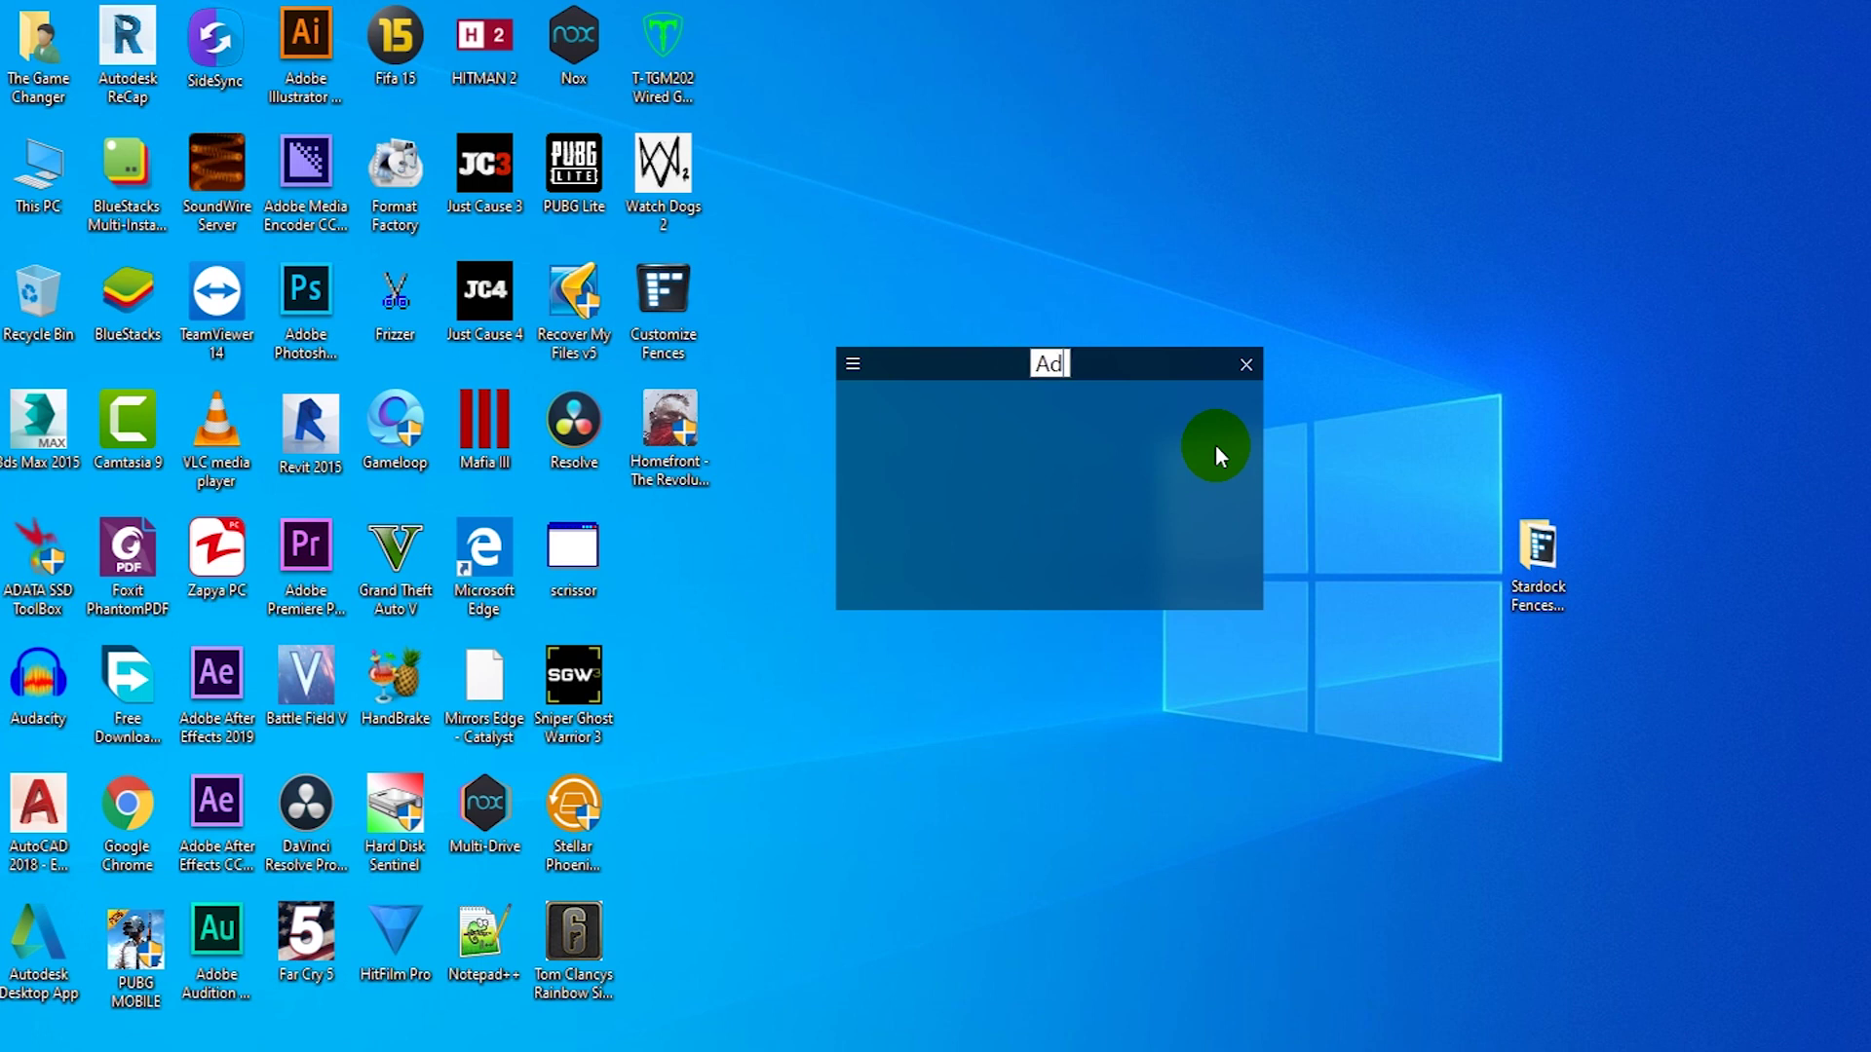
pyautogui.write('obe Family')
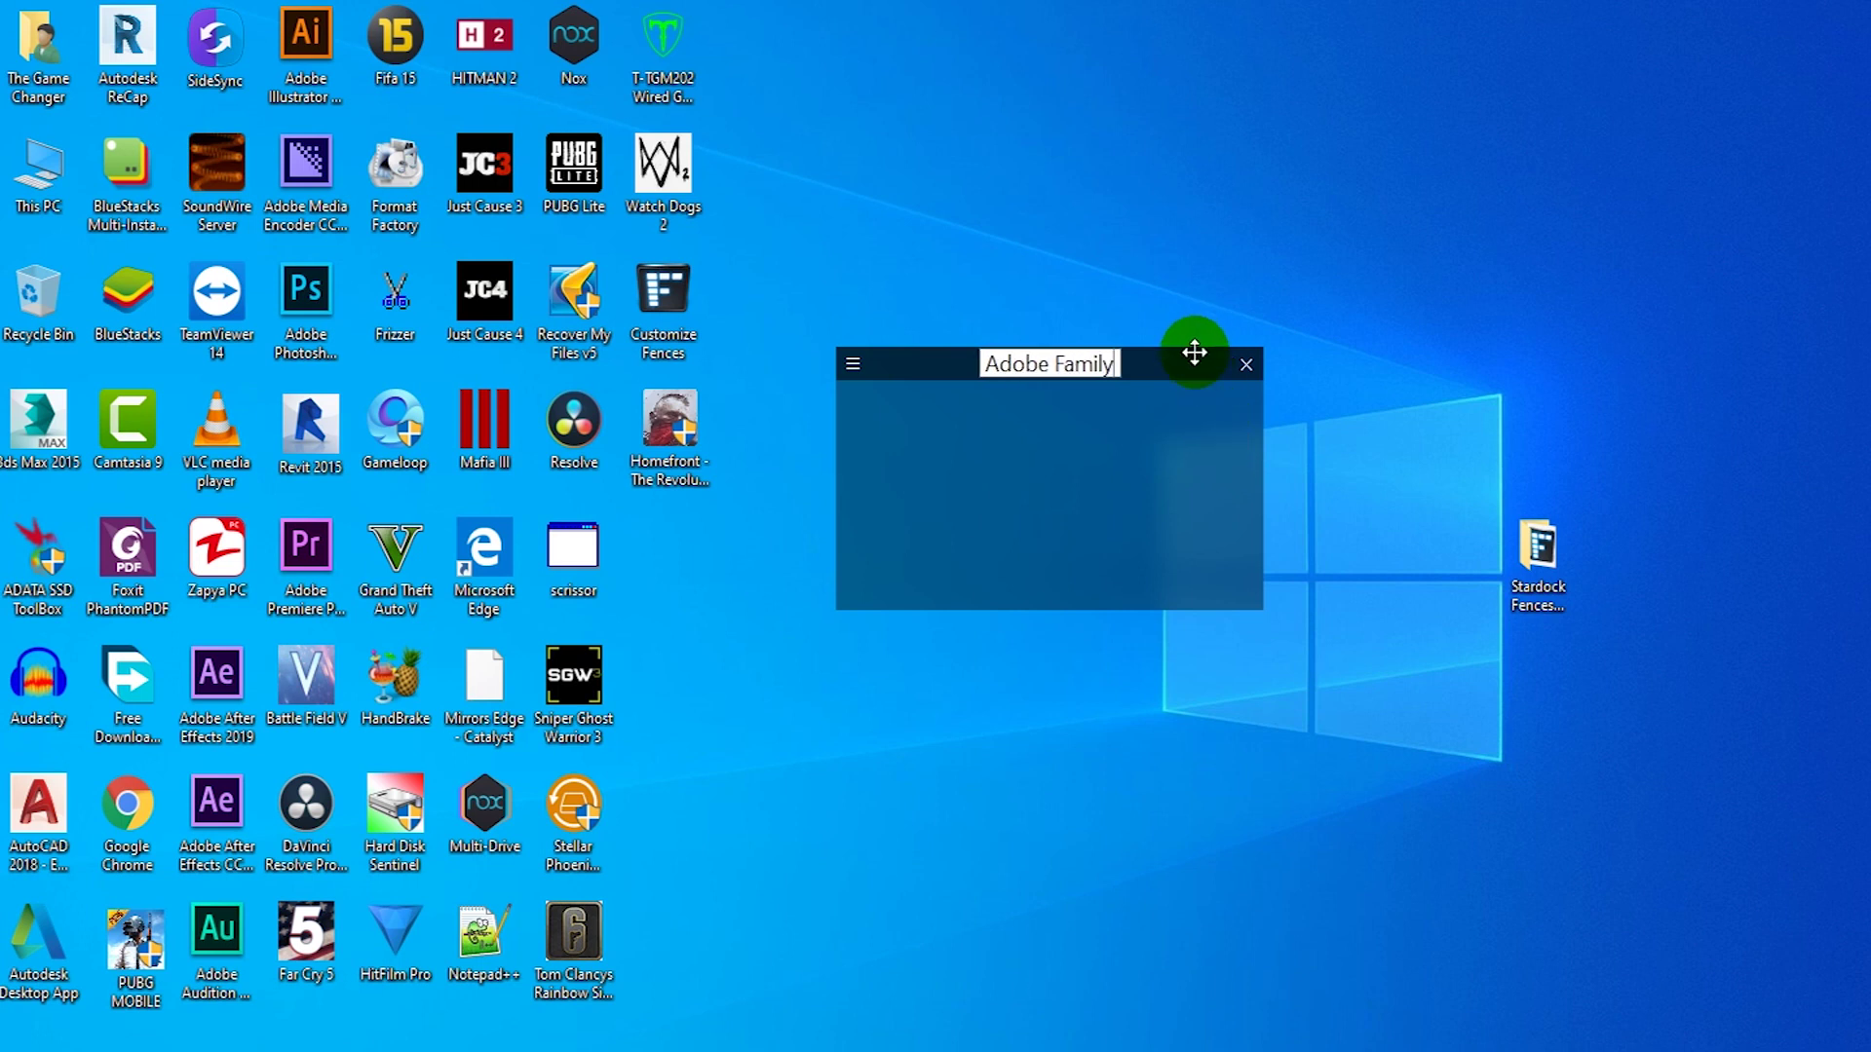
pyautogui.click(1349, 487)
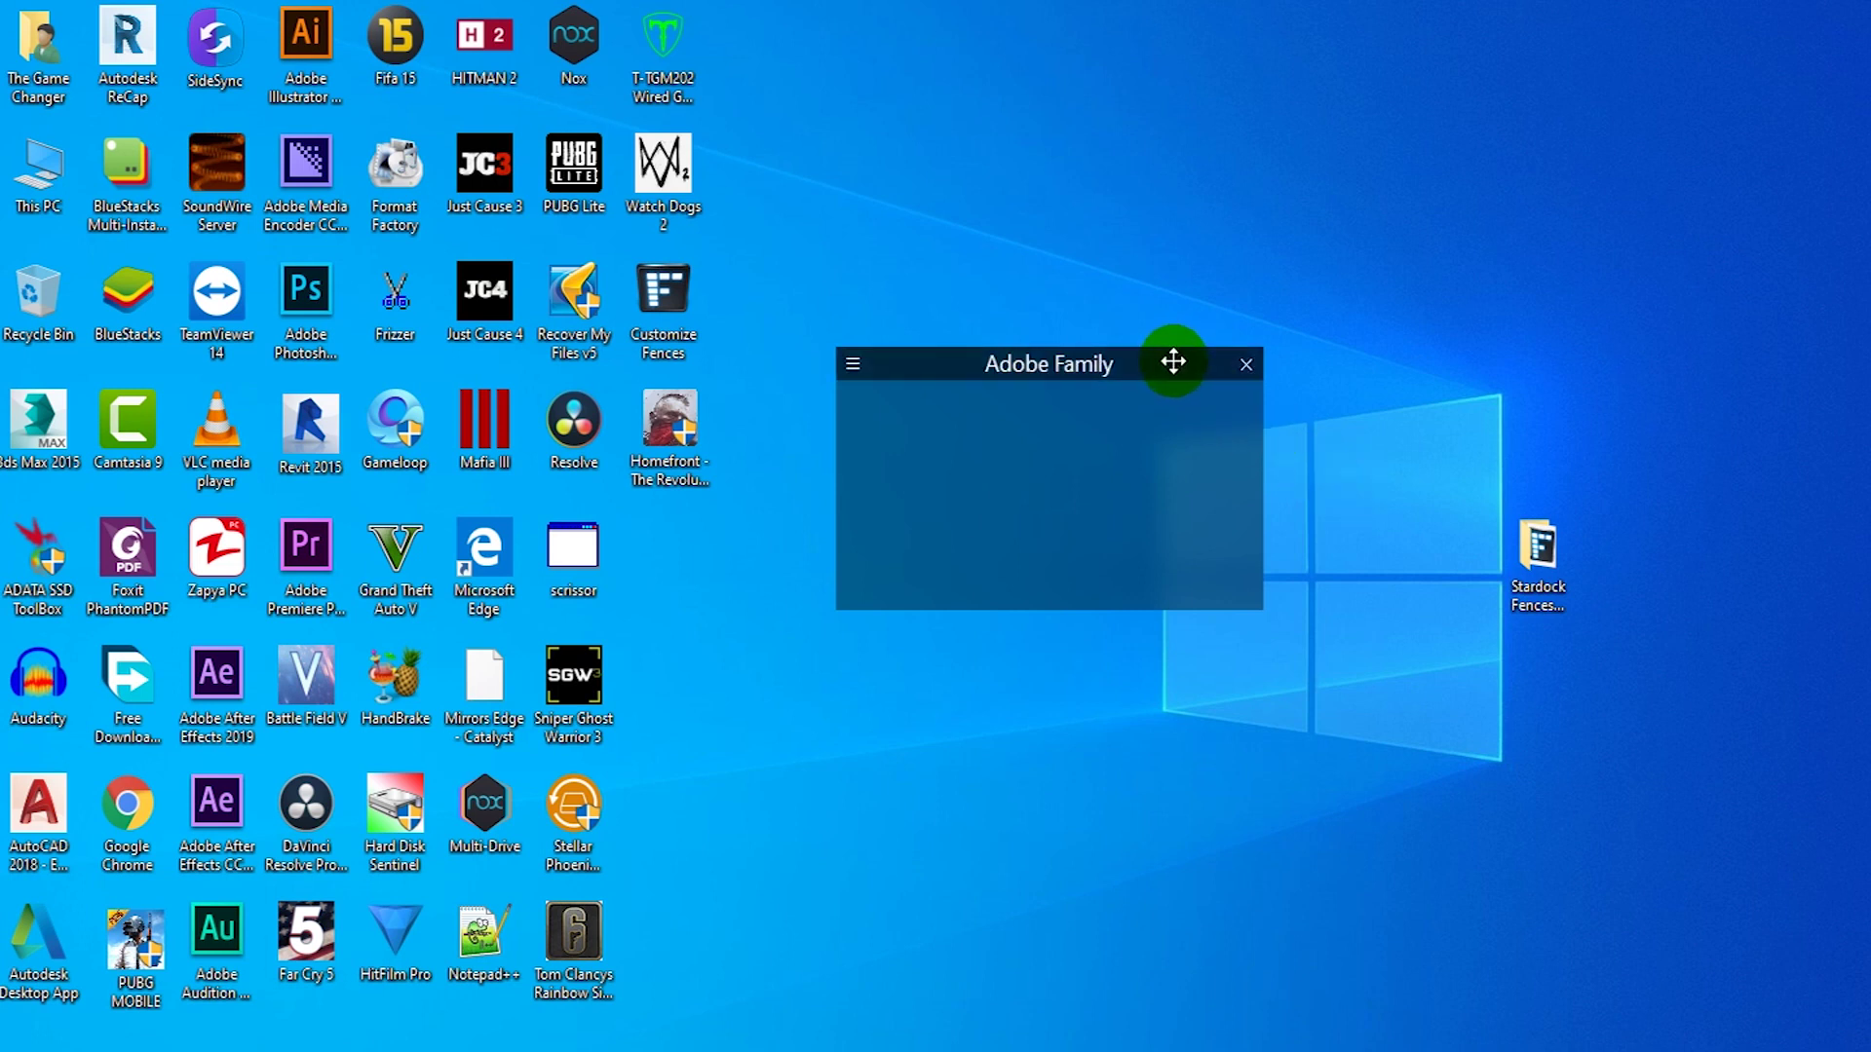
pyautogui.moveTo(1174, 363); pyautogui.dragTo(1158, 35)
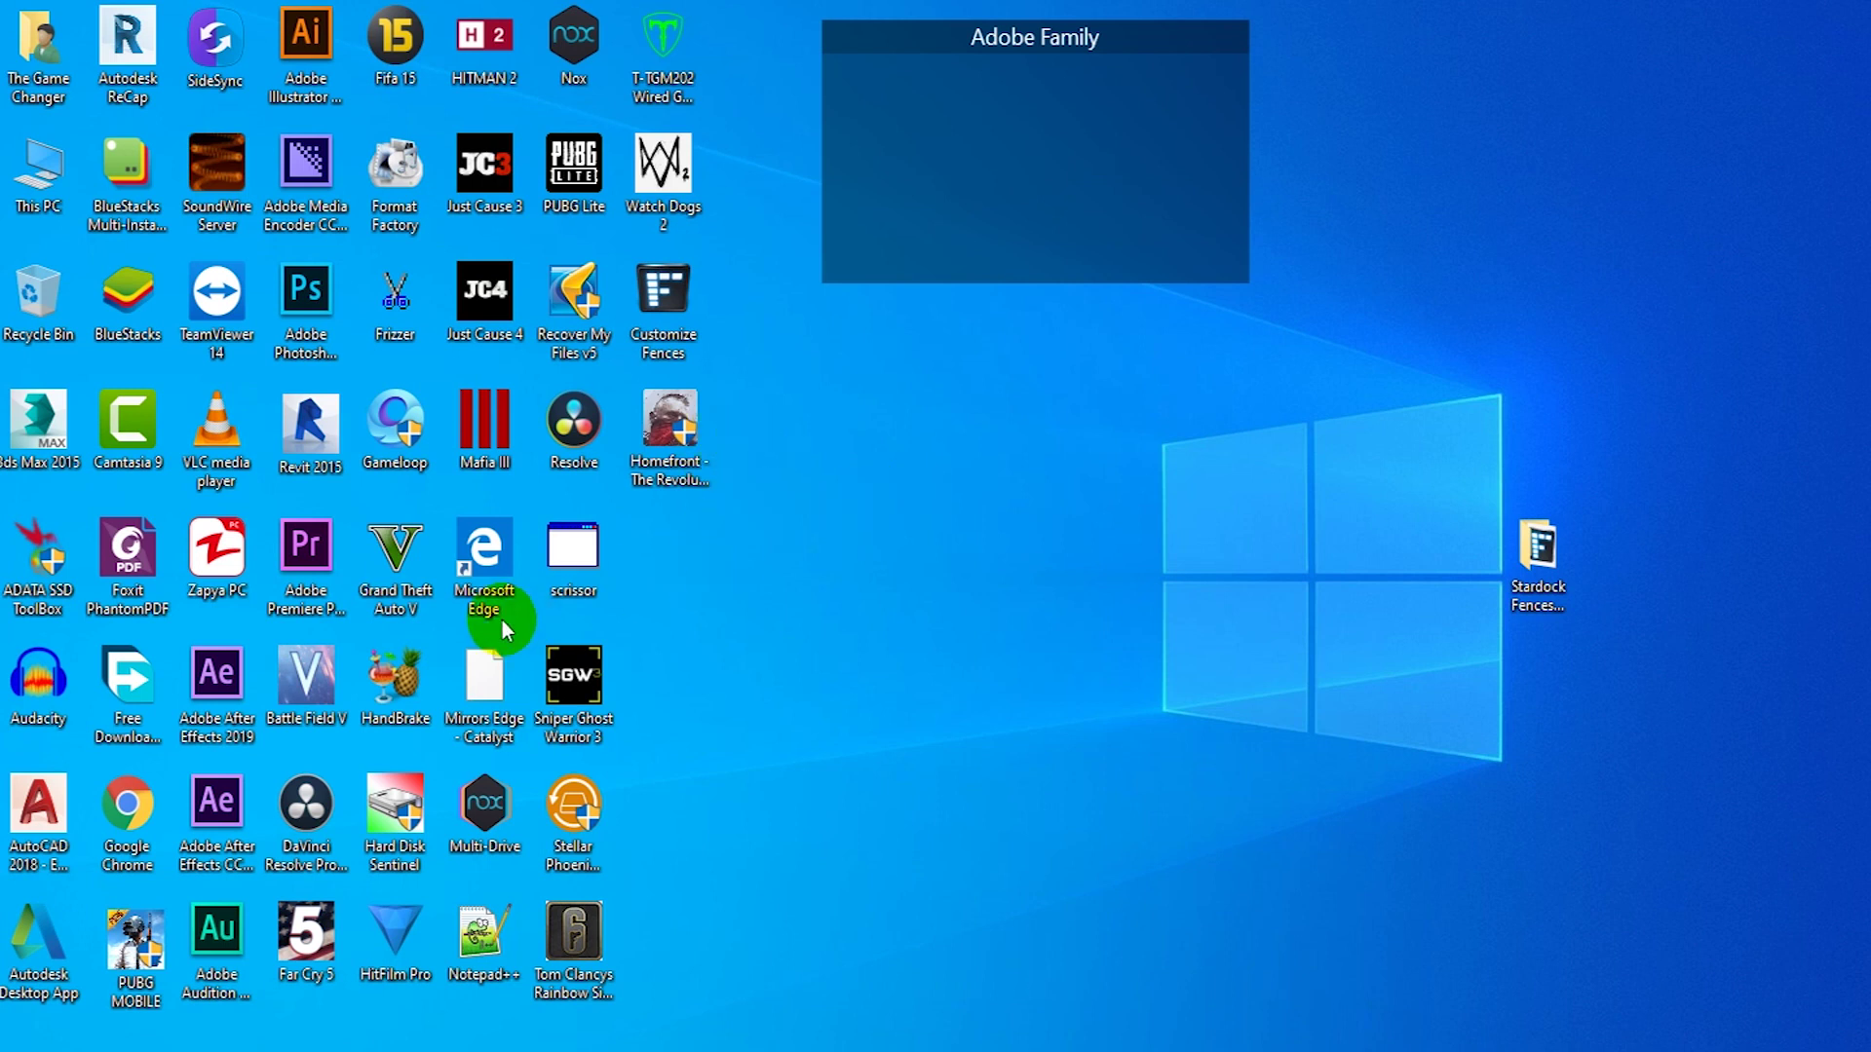
# Put the seven Adobe icons into the Adobe Family fence, reshape it to a single row and place it along the desktop's upper edge.
pyautogui.click(317, 557)
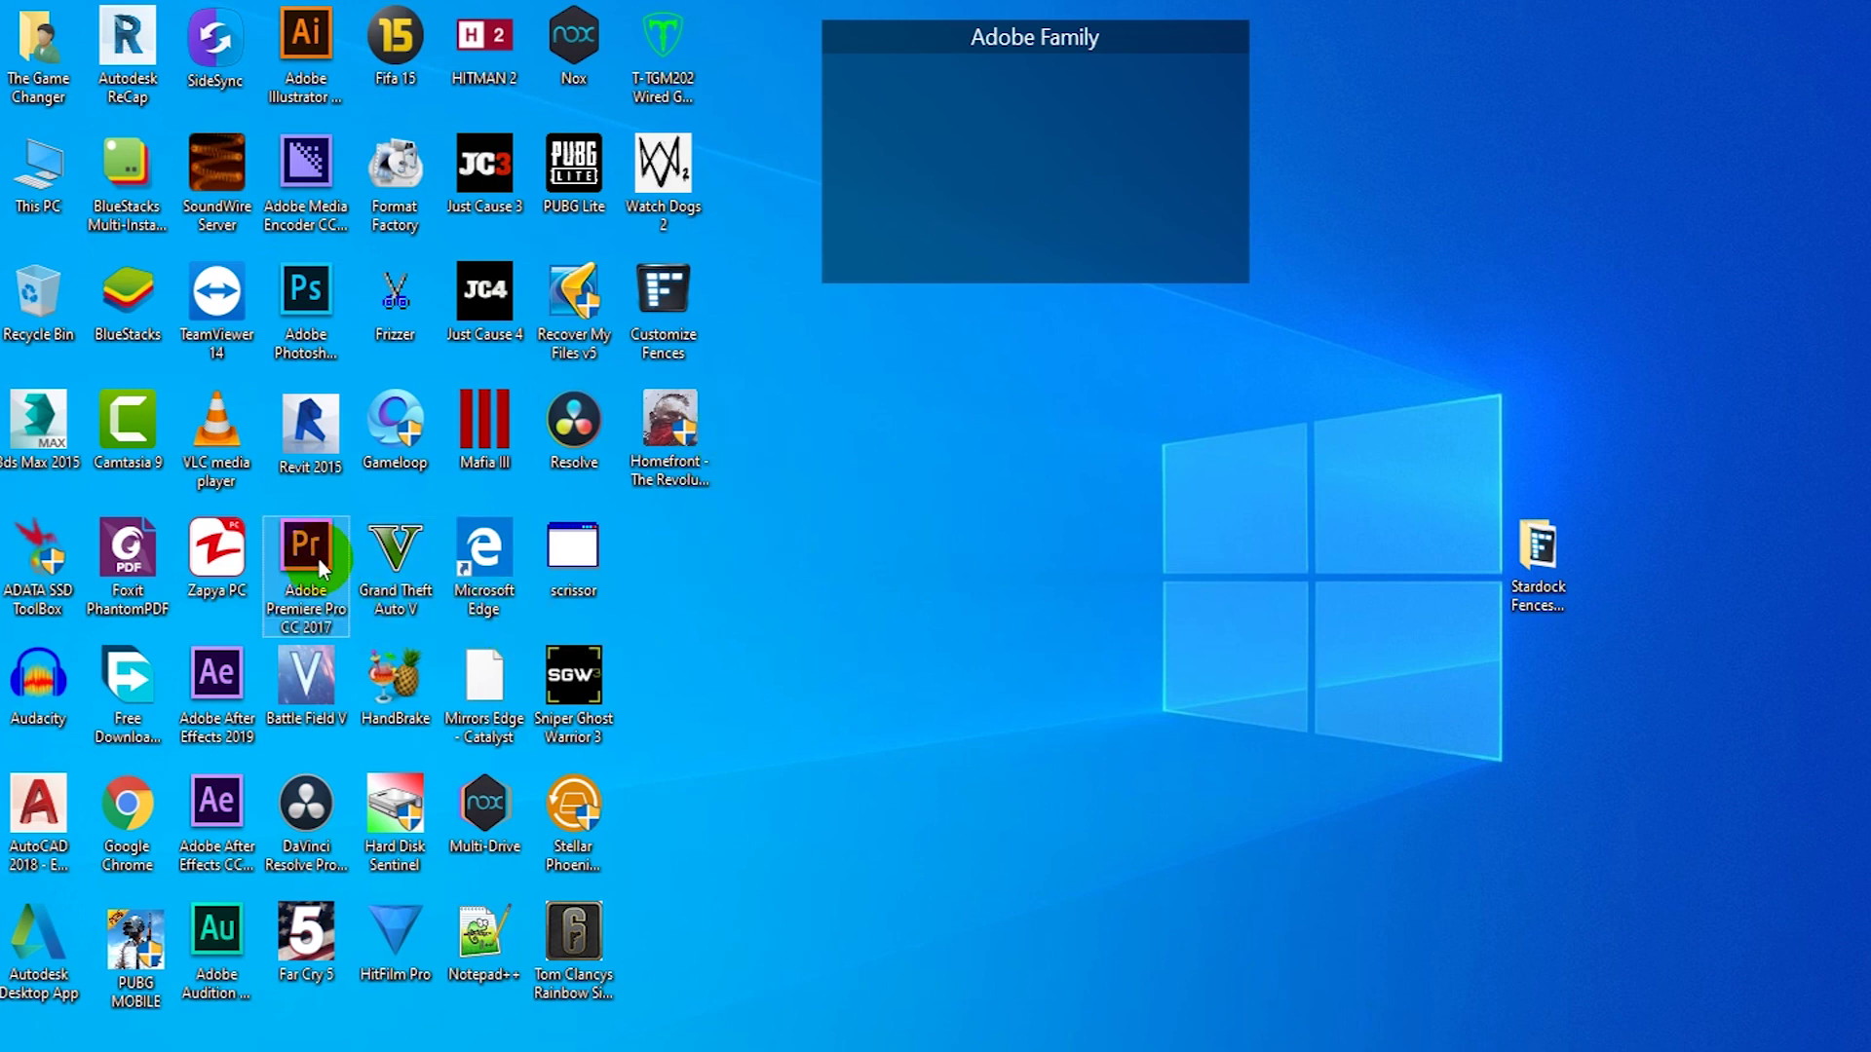
pyautogui.keyDown('ctrl'); pyautogui.click(207, 721); pyautogui.keyUp('ctrl')
pyautogui.keyDown('ctrl'); pyautogui.click(210, 828); pyautogui.keyUp('ctrl')
pyautogui.keyDown('ctrl'); pyautogui.click(306, 310); pyautogui.keyUp('ctrl')
pyautogui.keyDown('ctrl'); pyautogui.click(310, 206); pyautogui.keyUp('ctrl')
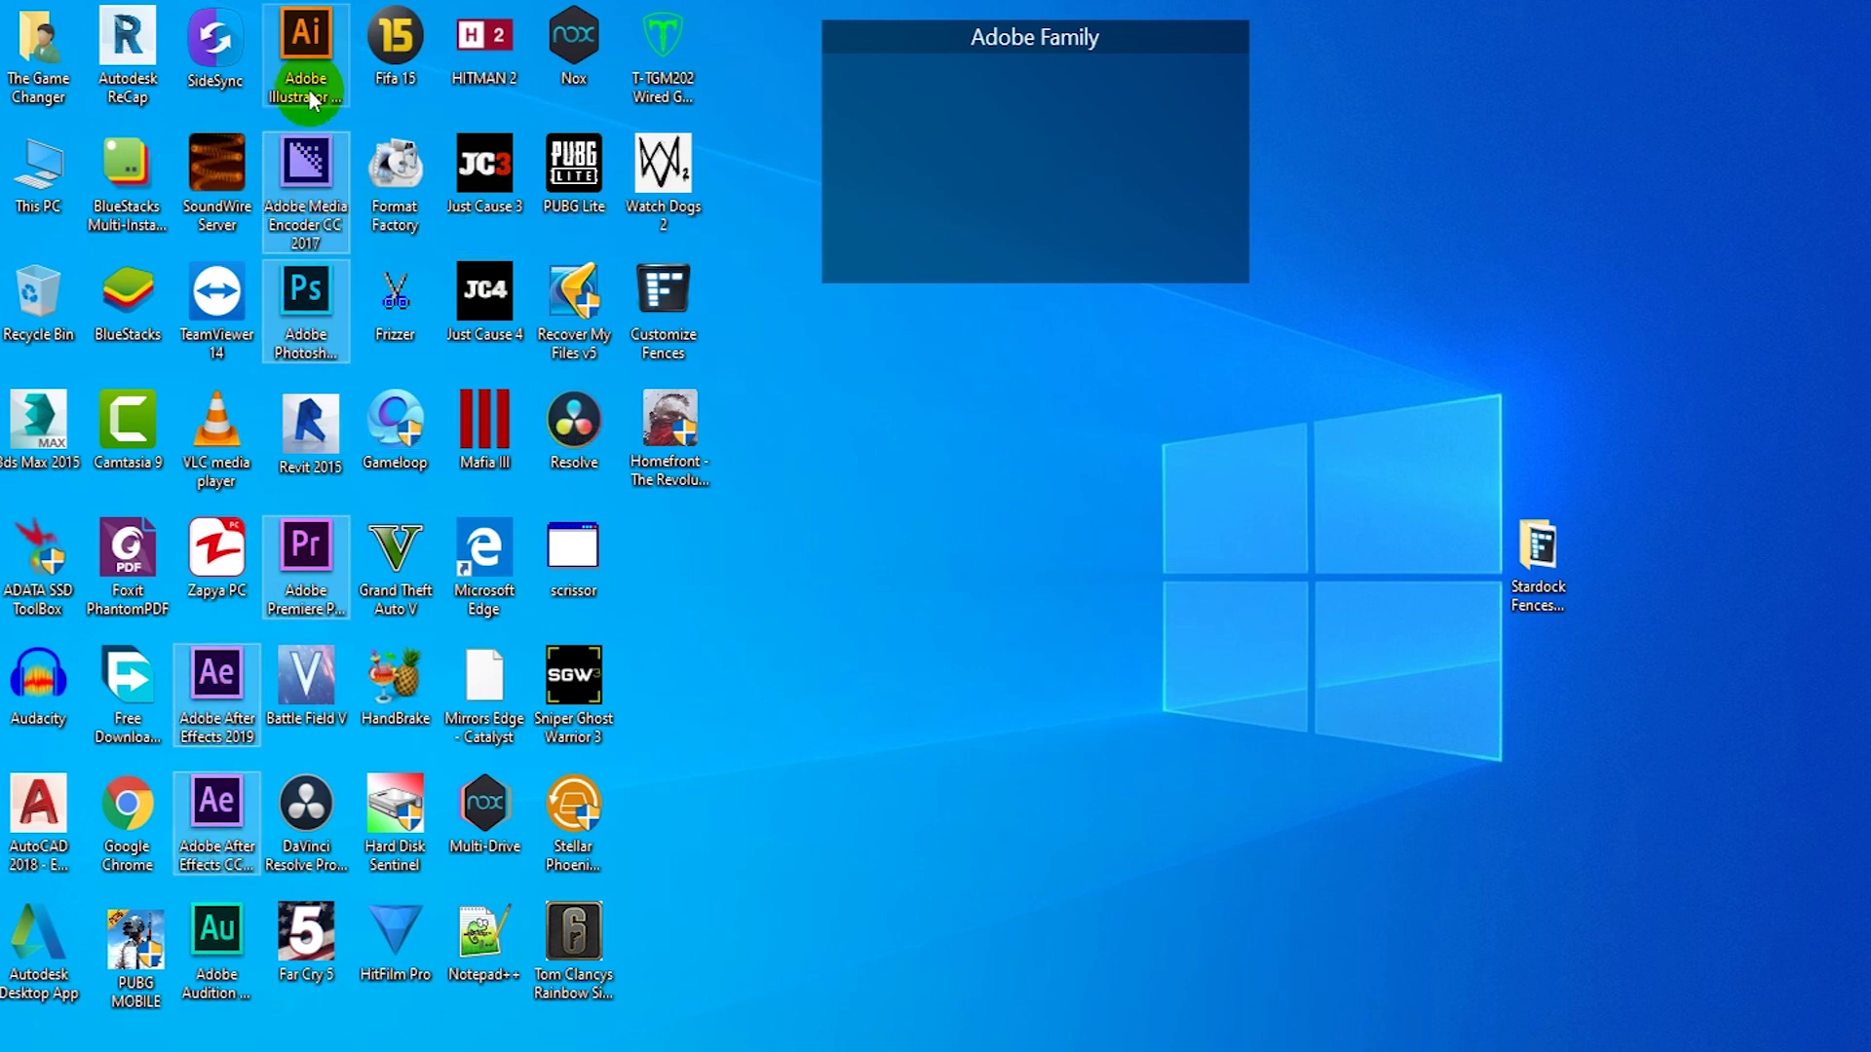
pyautogui.keyDown('ctrl'); pyautogui.click(210, 920); pyautogui.keyUp('ctrl')
pyautogui.moveTo(210, 921); pyautogui.dragTo(930, 320)
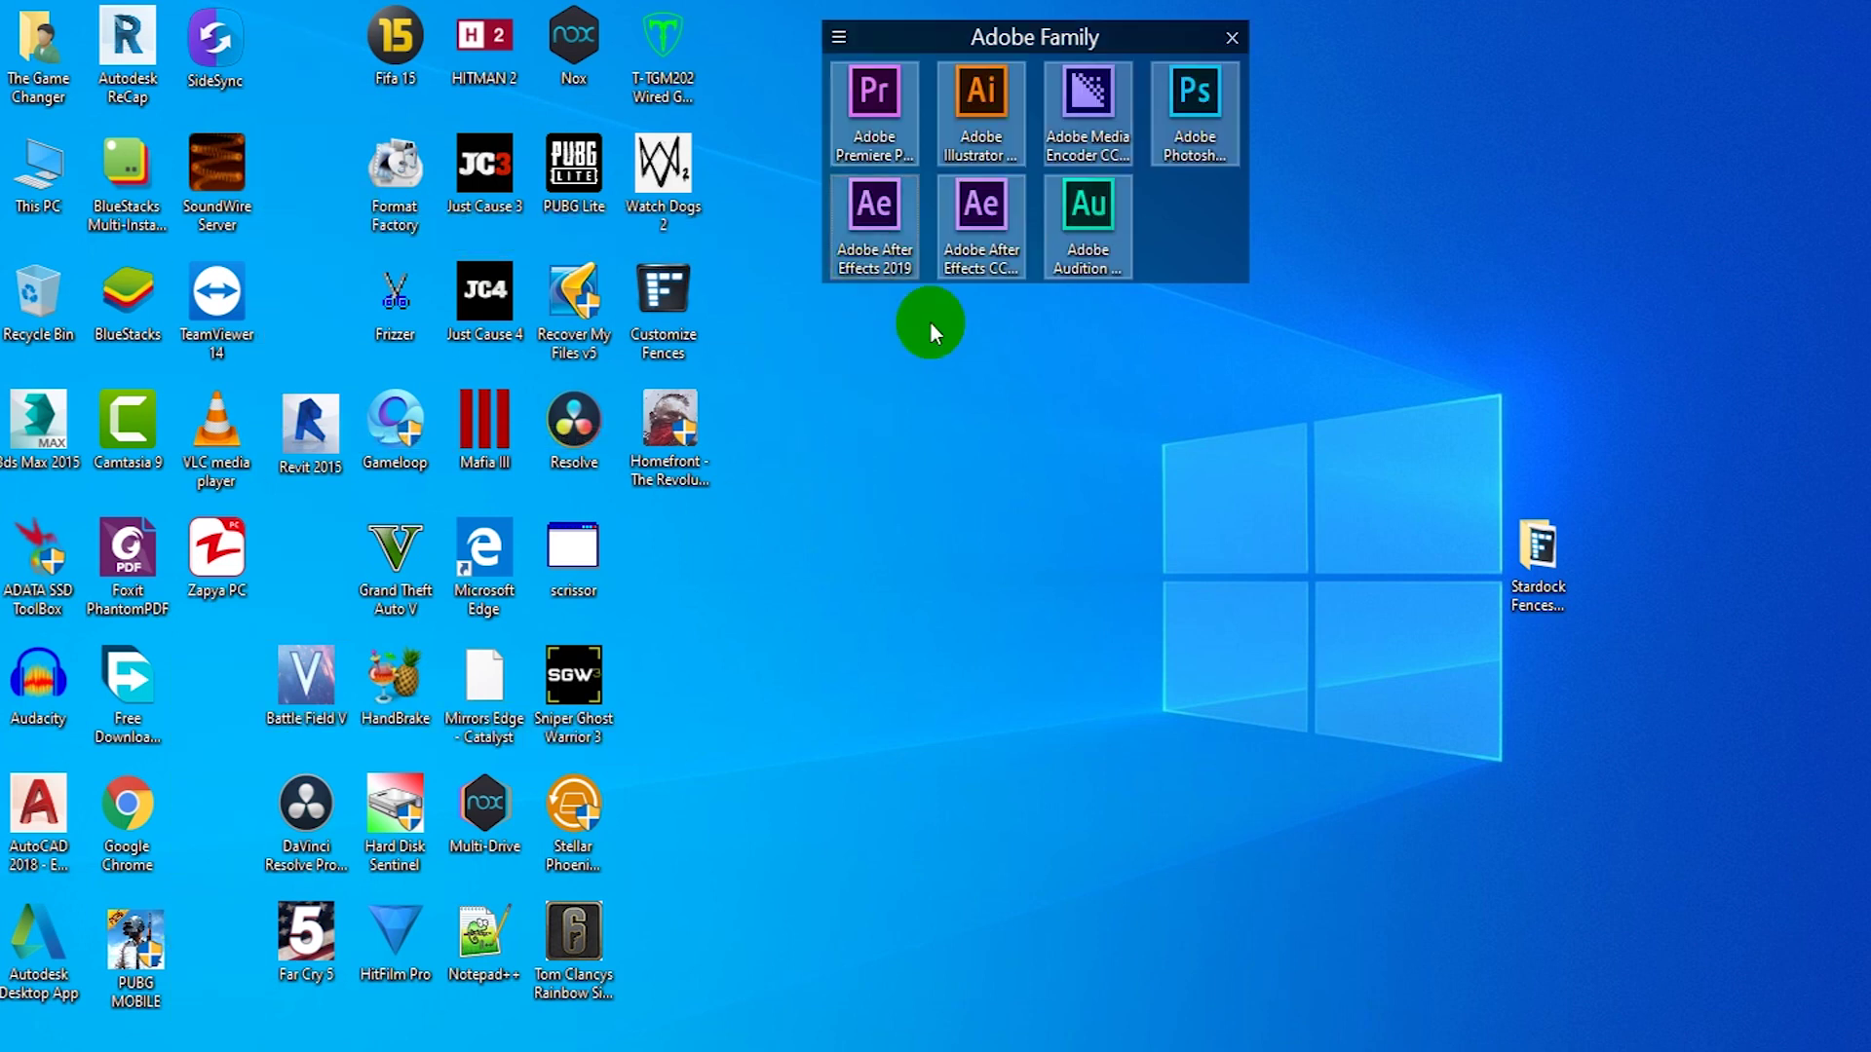
pyautogui.click(945, 368)
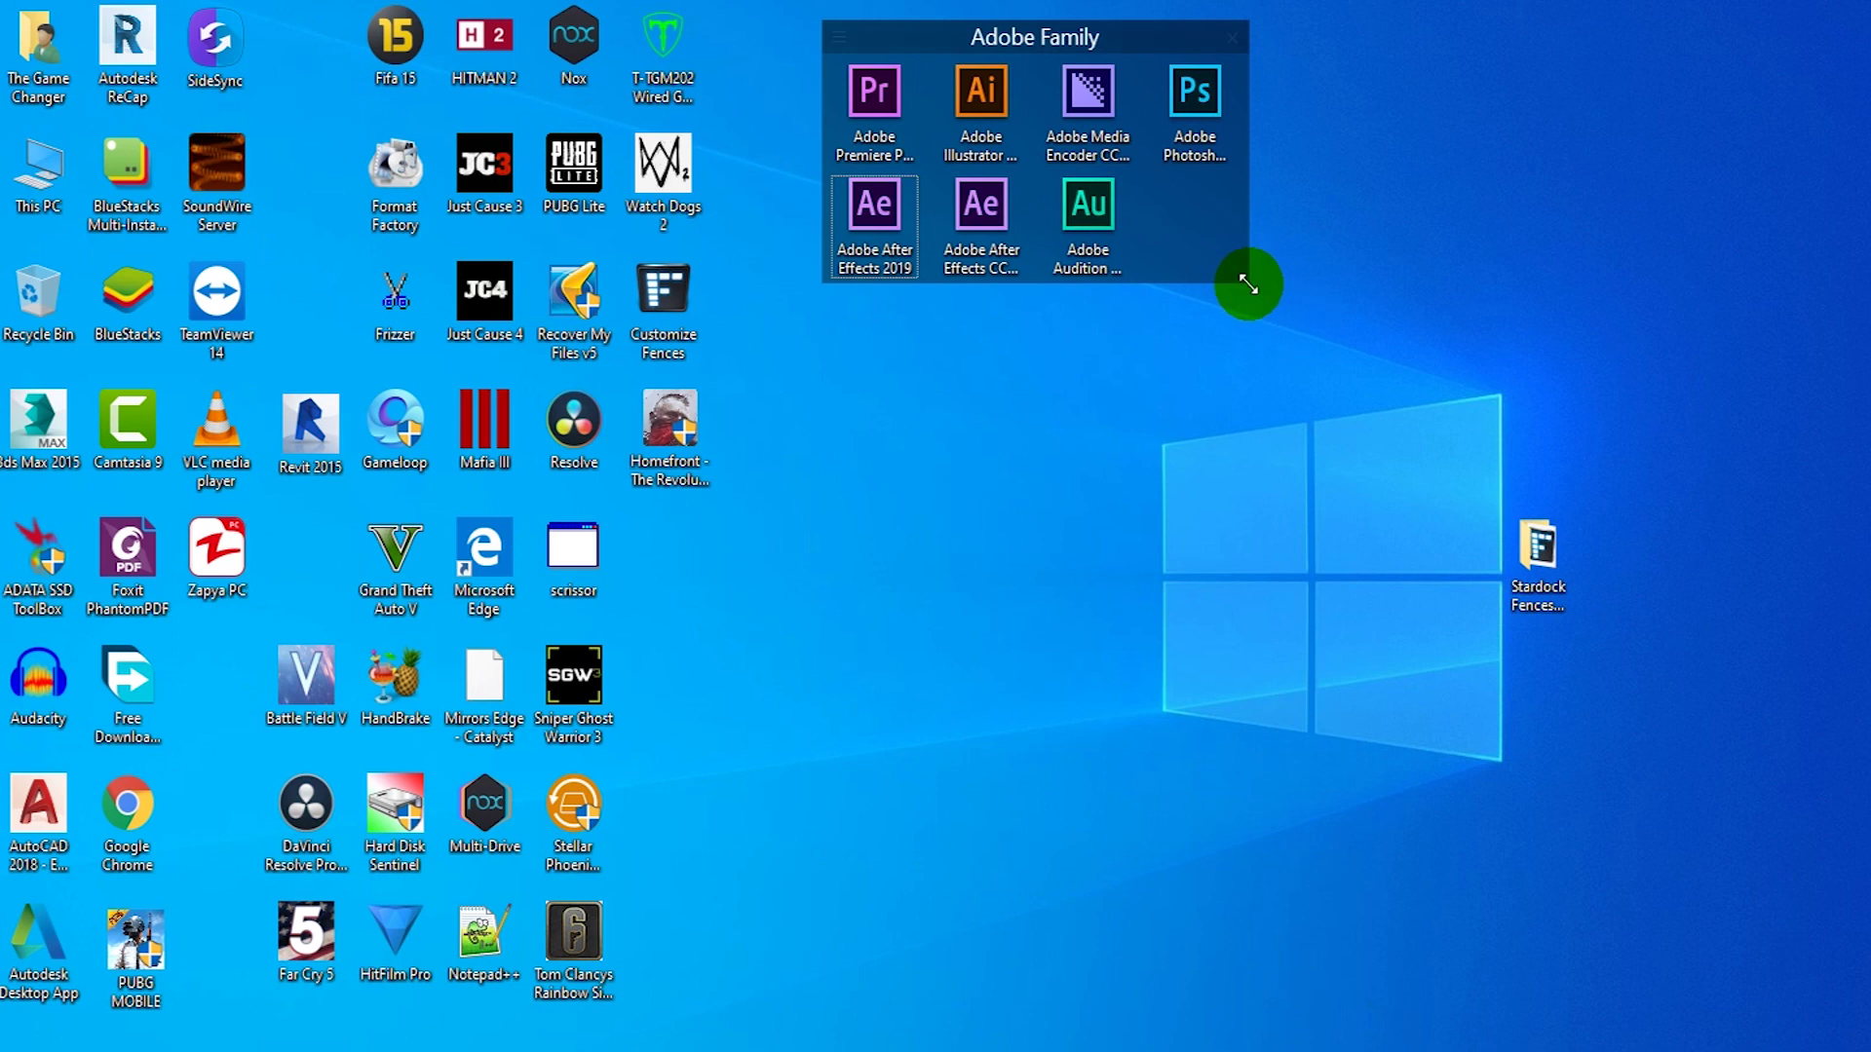
pyautogui.moveTo(1248, 284); pyautogui.dragTo(1591, 184)
pyautogui.moveTo(1409, 41); pyautogui.dragTo(1316, 21)
# Create a fence titled "Games" in the empty middle area of the desktop.
pyautogui.moveTo(831, 378); pyautogui.dragTo(1453, 666)
pyautogui.click(1479, 621)
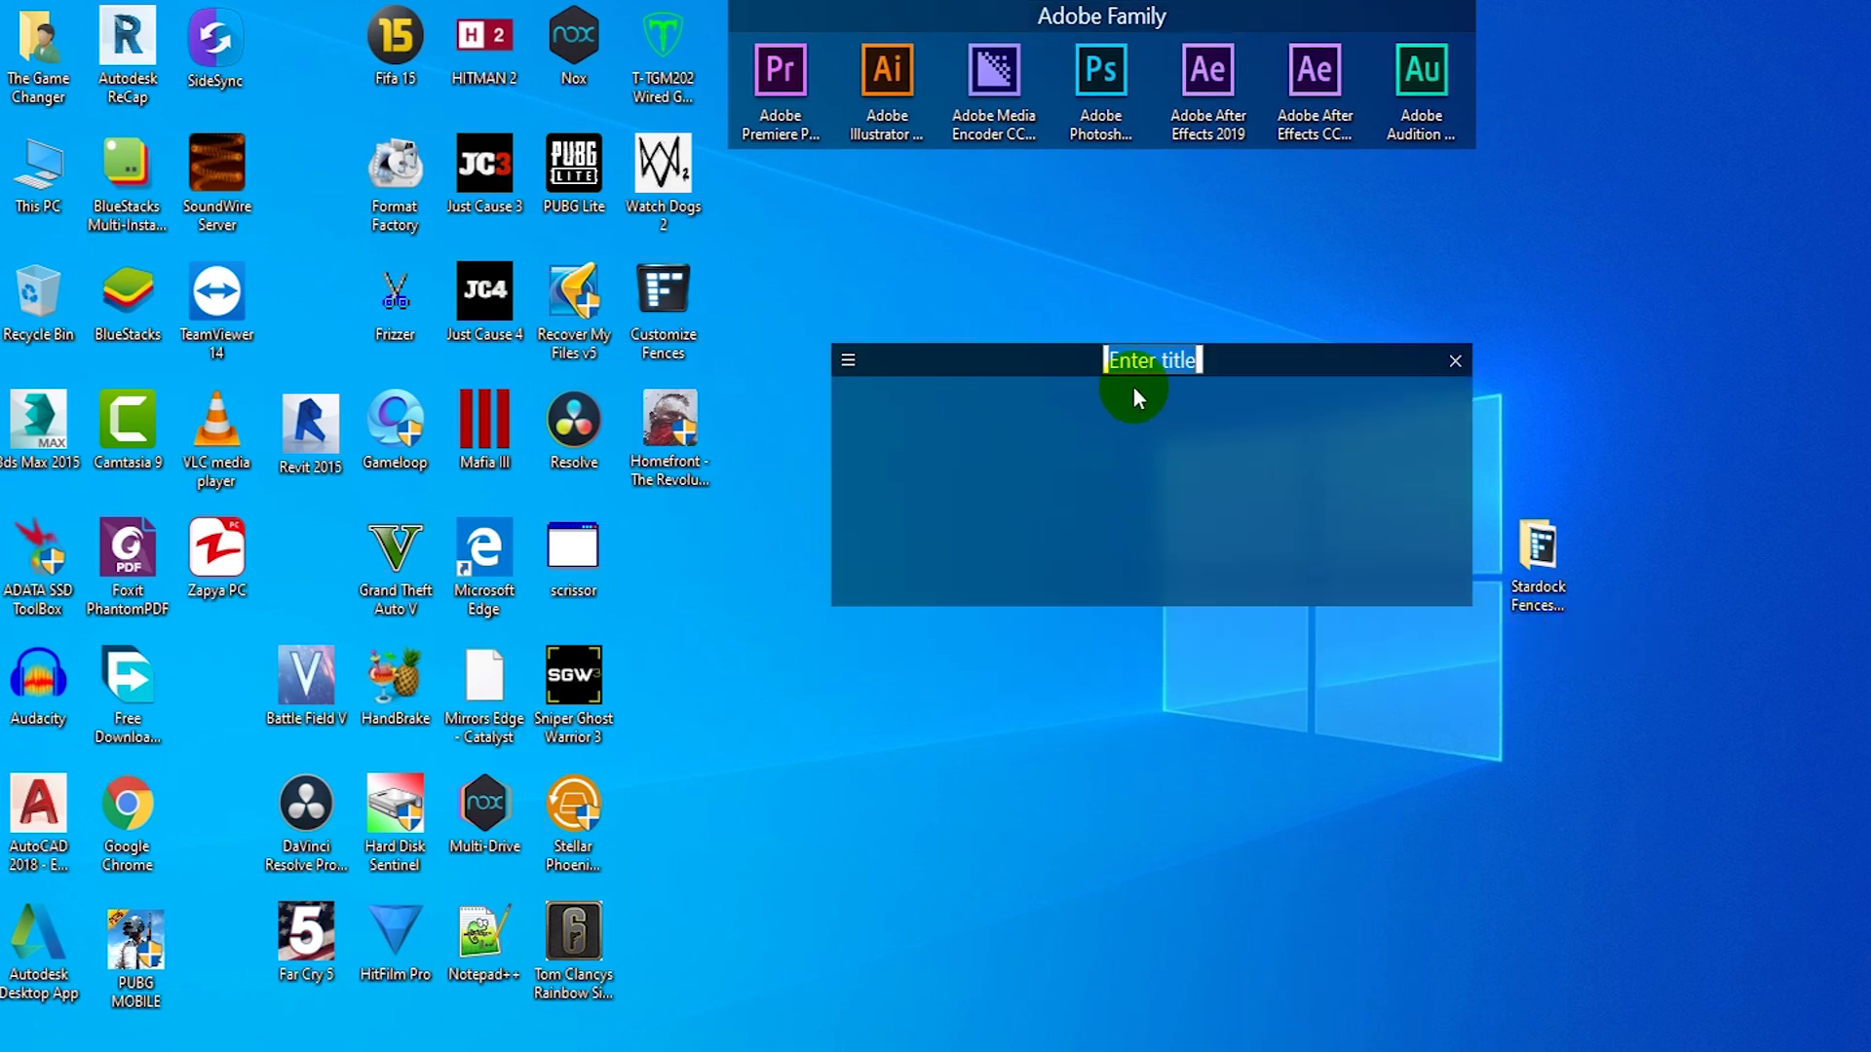
pyautogui.write('Games')
pyautogui.press('Return')
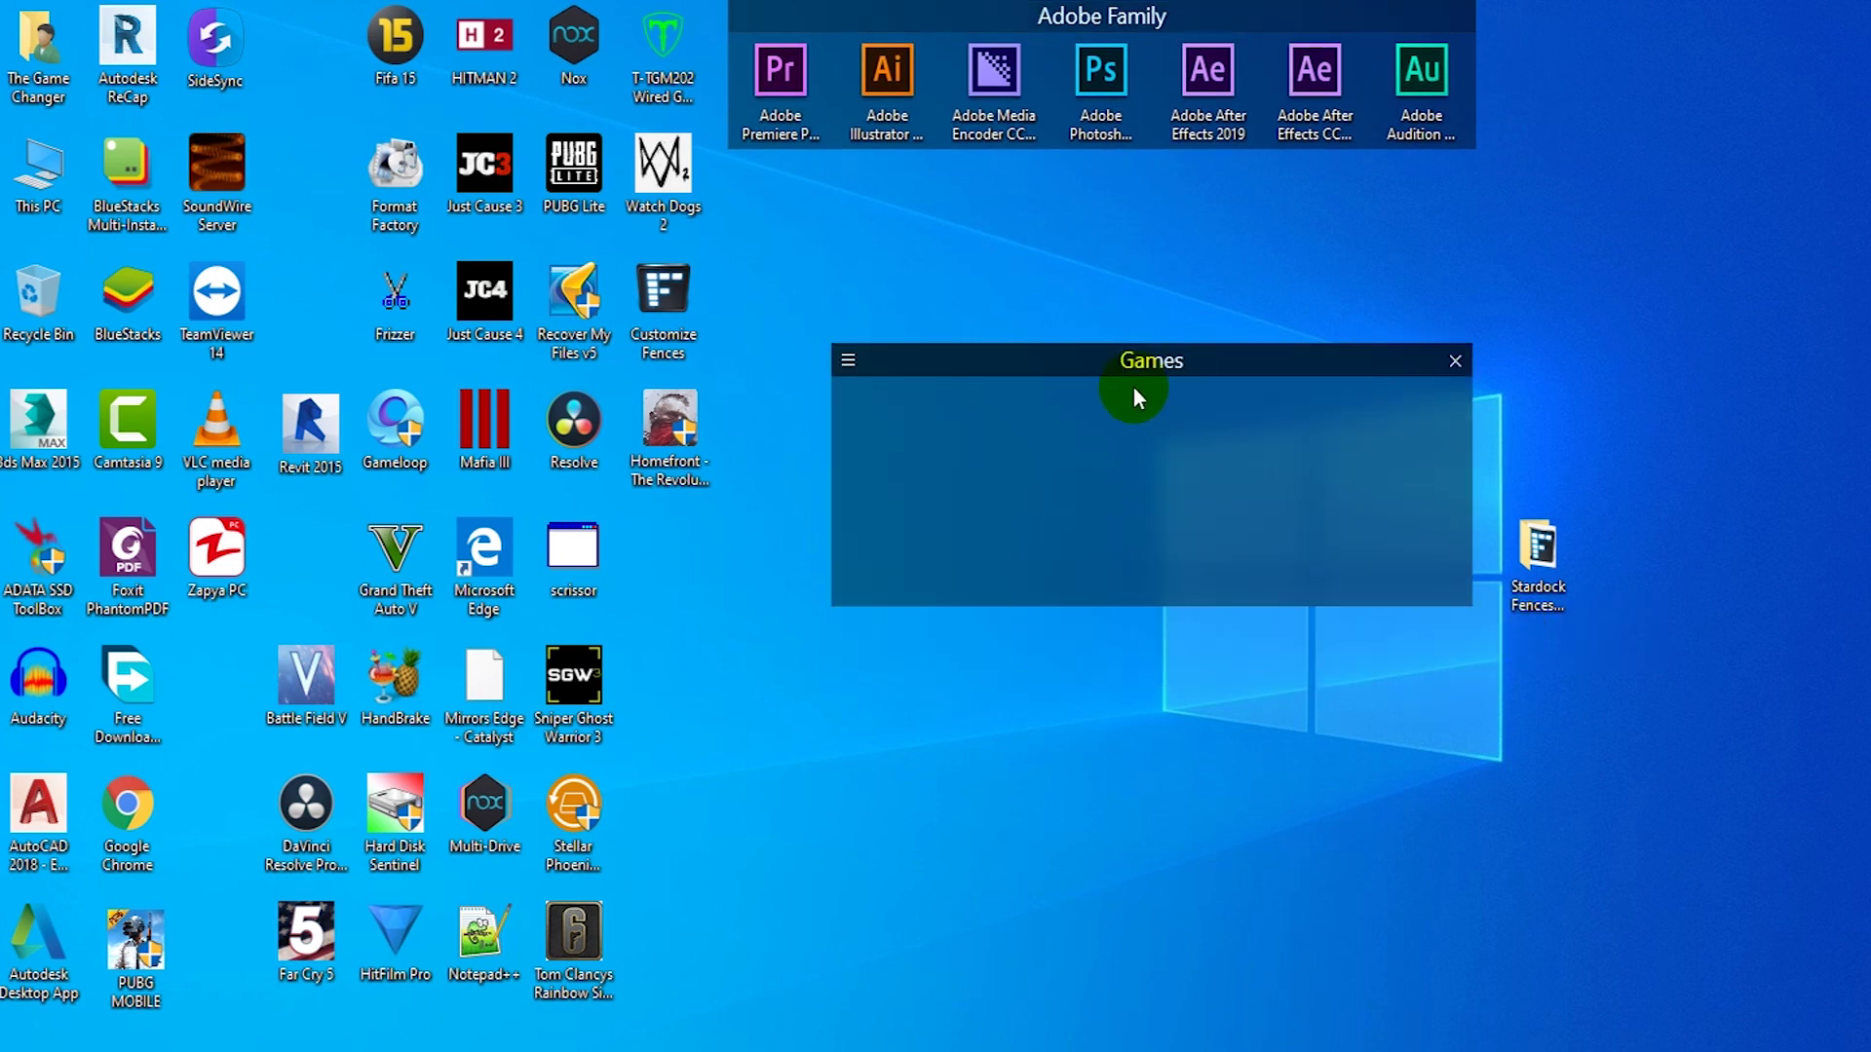
# Put the game icons, such as Homefront, PUBG Mobile and Grand Theft Auto V, into the Games fence and shift it down toward the icon columns.
pyautogui.keyDown('ctrl'); pyautogui.click(656, 461); pyautogui.keyUp('ctrl')
pyautogui.keyDown('ctrl'); pyautogui.click(573, 935); pyautogui.keyUp('ctrl')
pyautogui.keyDown('ctrl'); pyautogui.click(133, 950); pyautogui.keyUp('ctrl')
pyautogui.keyDown('ctrl'); pyautogui.click(395, 556); pyautogui.keyUp('ctrl')
pyautogui.keyDown('ctrl'); pyautogui.click(567, 176); pyautogui.keyUp('ctrl')
pyautogui.moveTo(573, 175); pyautogui.dragTo(1151, 487)
pyautogui.moveTo(1151, 360); pyautogui.dragTo(982, 409)
# Create a fence titled "Network Management" below Games, put Frizzer and scrissor in it, and shrink it to fit the two icons.
pyautogui.moveTo(672, 779); pyautogui.dragTo(1329, 1032)
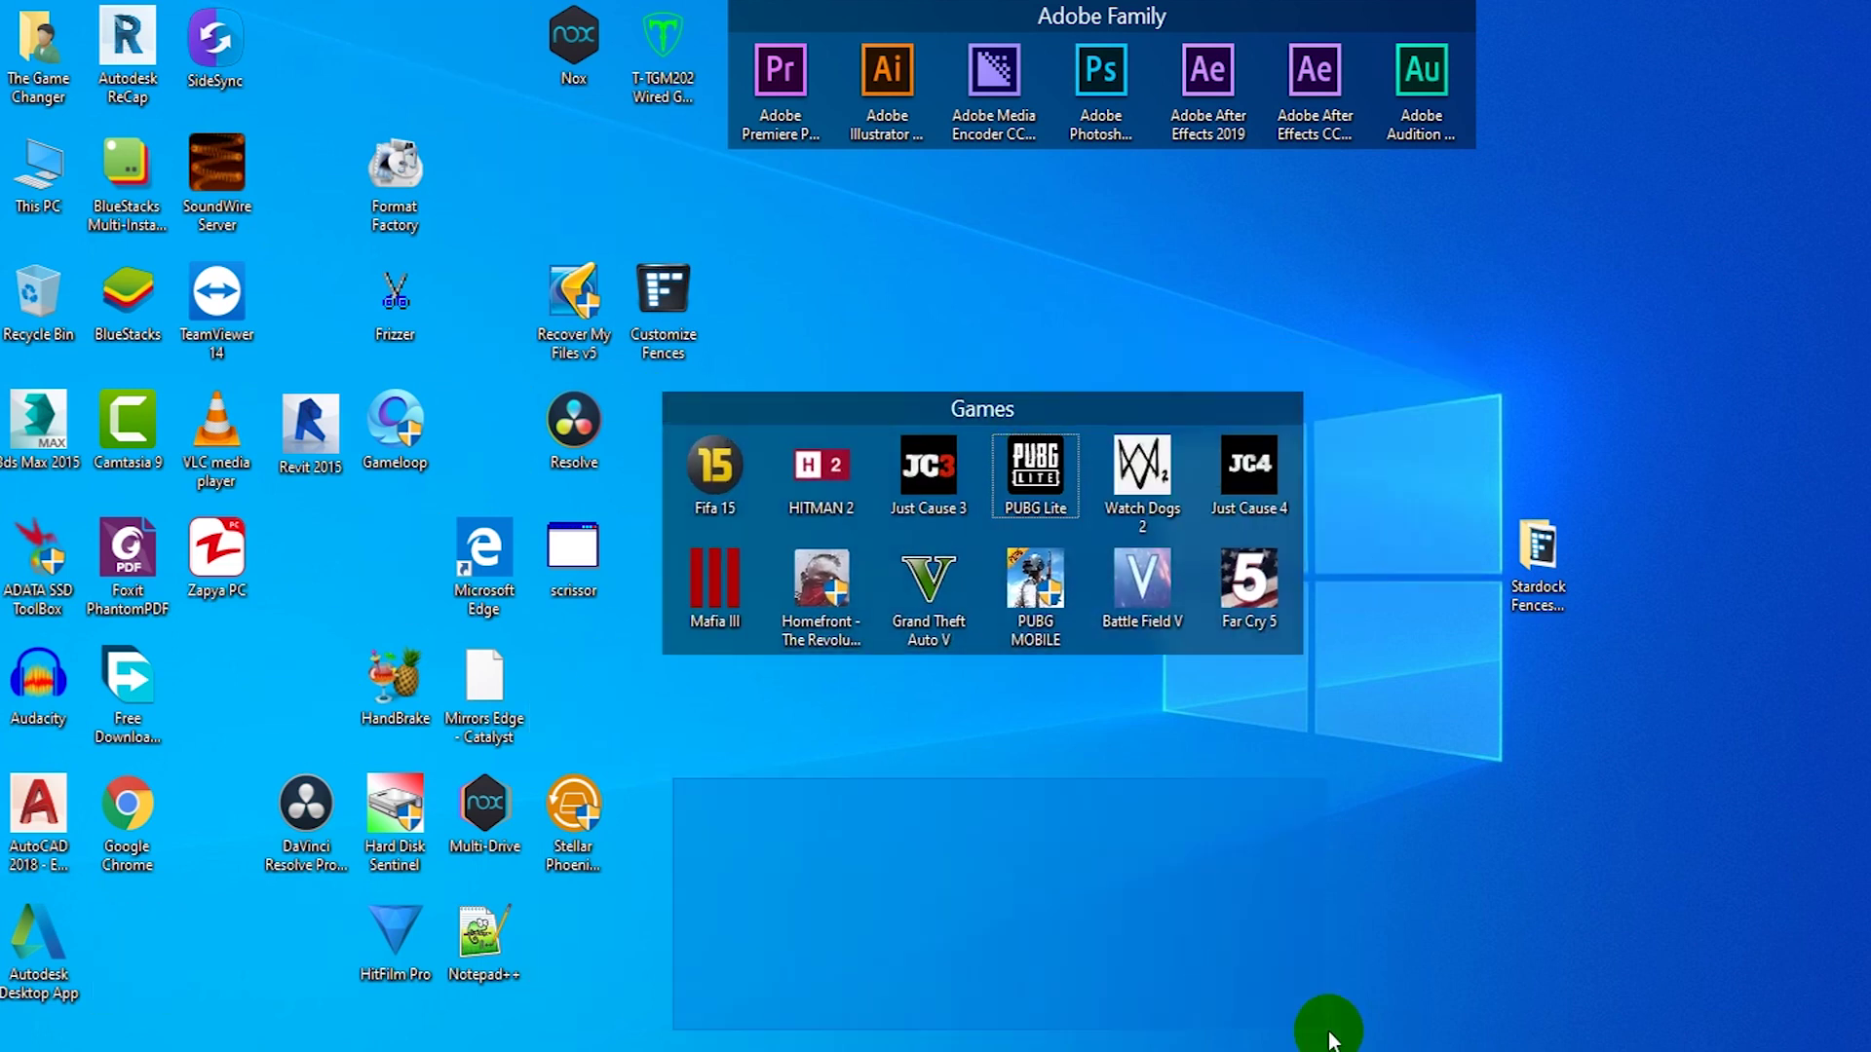
pyautogui.write('Network Management')
pyautogui.click(573, 560)
pyautogui.moveTo(395, 302); pyautogui.dragTo(780, 857)
pyautogui.moveTo(1311, 1028); pyautogui.dragTo(885, 893)
# Create a fence titled "Autodesk Applications" beside the Network Management fence.
pyautogui.moveTo(986, 833); pyautogui.dragTo(1562, 998)
pyautogui.write('Autodesk Applications')
# Widen the Games fence to seven columns, add Gameloop to it, and move it up below Adobe Family.
pyautogui.moveTo(1302, 653); pyautogui.dragTo(1454, 690)
pyautogui.moveTo(395, 421); pyautogui.dragTo(880, 665)
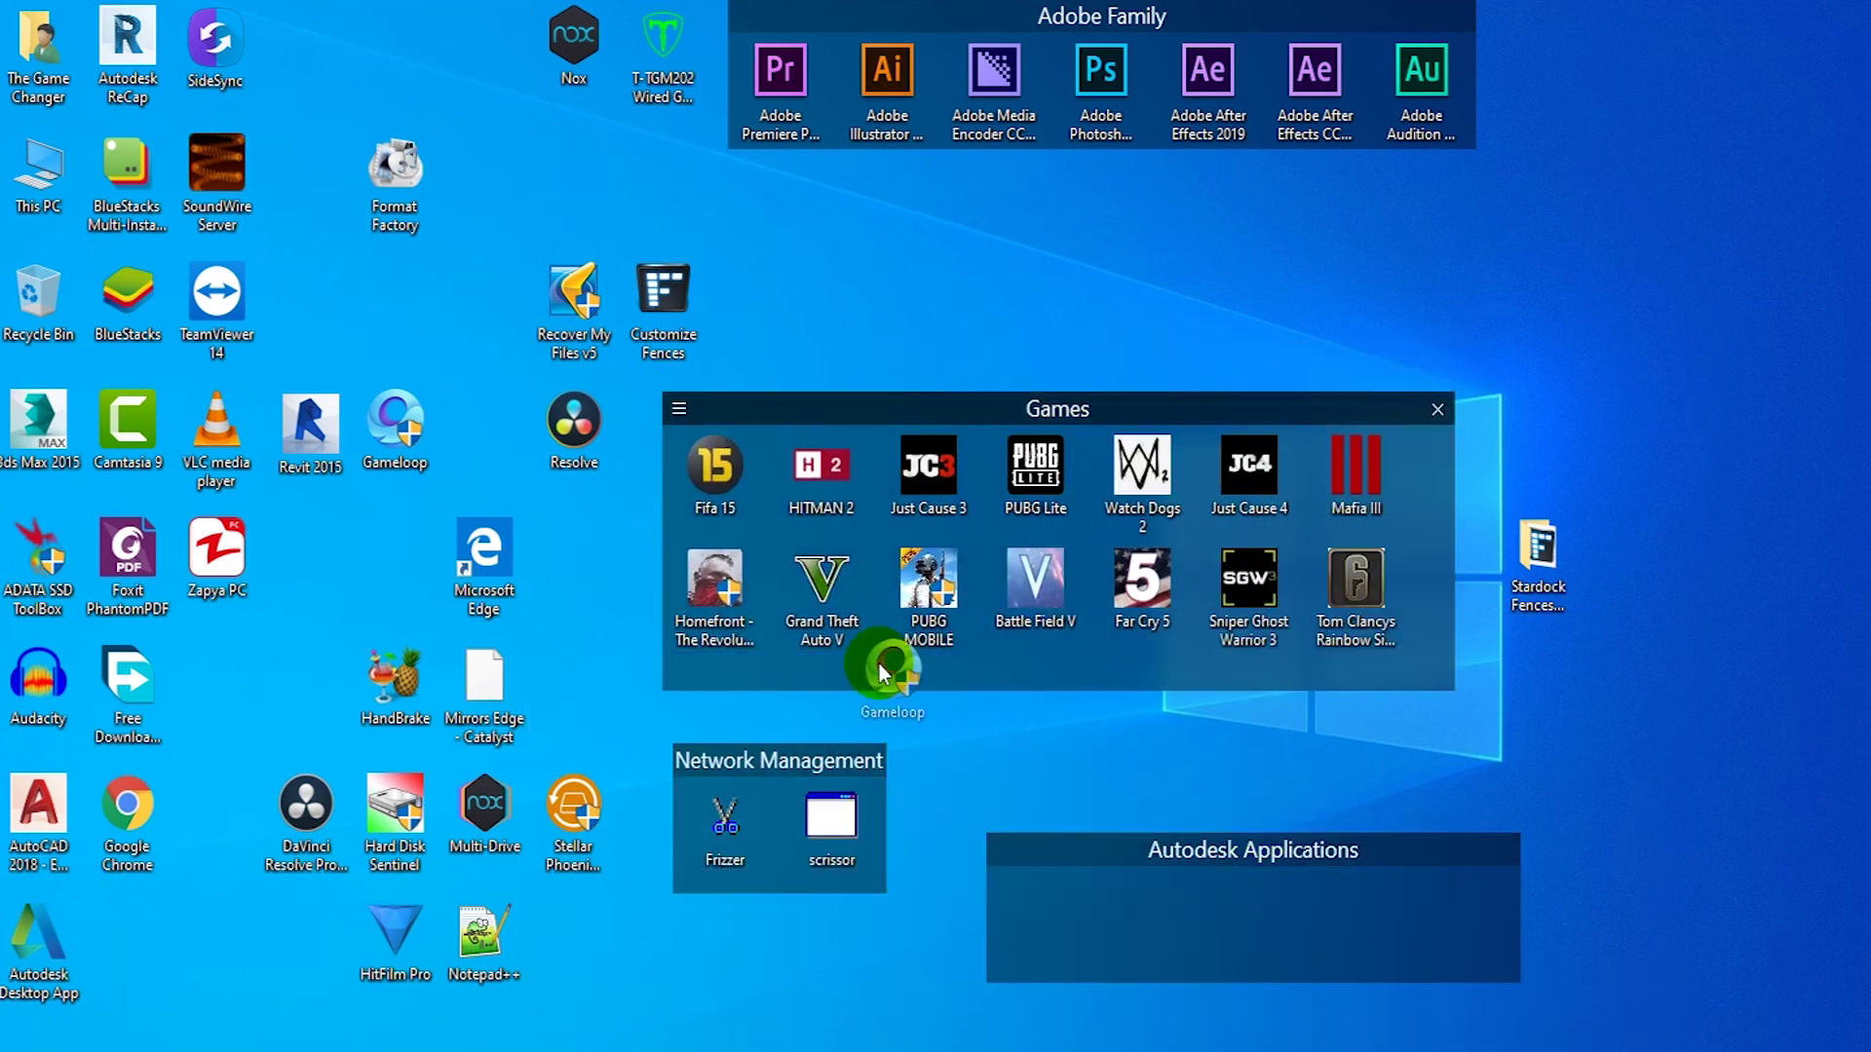
pyautogui.moveTo(1058, 408); pyautogui.dragTo(1068, 298)
# Put 3ds Max 2015, Autodesk ReCap, Revit 2015 and AutoCAD 2018 into the Autodesk Applications fence and move it to the desktop's lower edge.
pyautogui.click(310, 428)
pyautogui.keyDown('ctrl'); pyautogui.click(38, 818); pyautogui.keyUp('ctrl')
pyautogui.moveTo(128, 54); pyautogui.dragTo(1033, 936)
pyautogui.moveTo(1123, 844); pyautogui.dragTo(926, 915)
# Create a fence titled "Android Emulators", put both BlueStacks icons, Nox and Multi-Drive in it, and widen it to fit them in one row.
pyautogui.moveTo(1099, 657); pyautogui.dragTo(1478, 819)
pyautogui.write('Android Emulators')
pyautogui.click(485, 816)
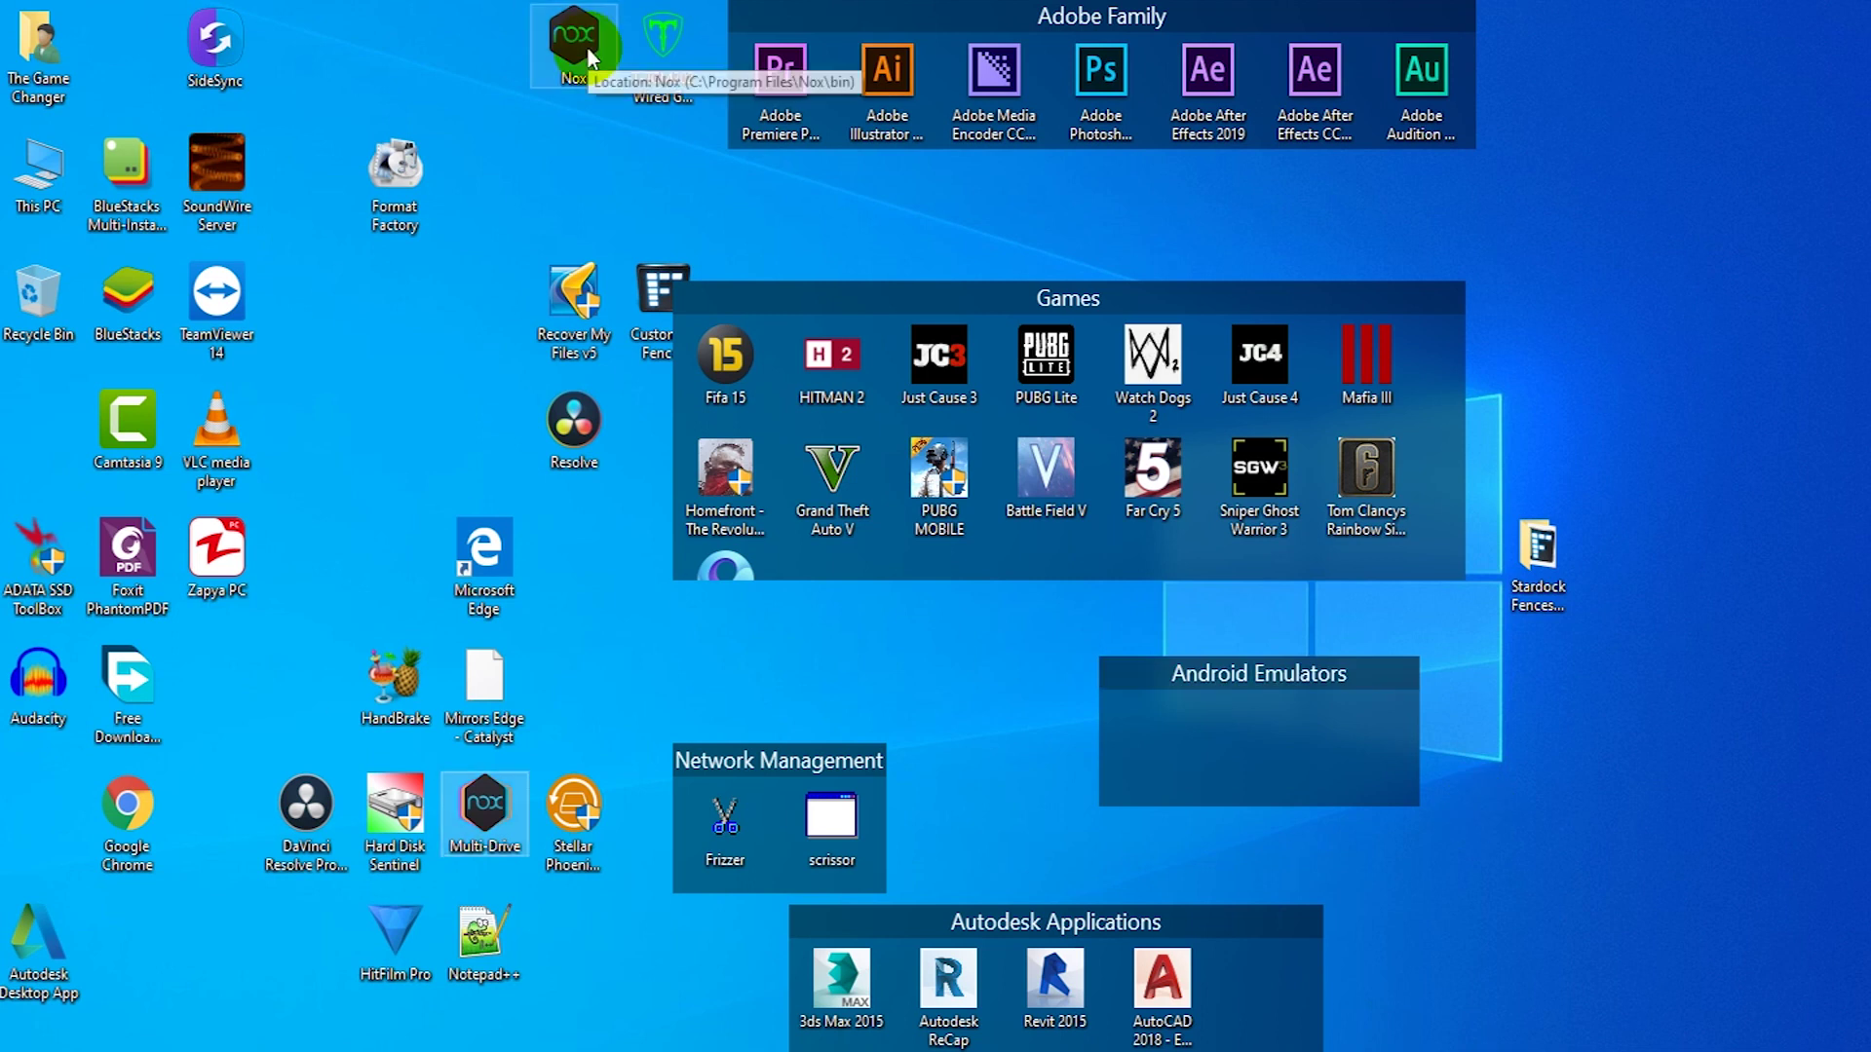
pyautogui.keyDown('ctrl'); pyautogui.click(585, 51); pyautogui.keyUp('ctrl')
pyautogui.keyDown('ctrl'); pyautogui.click(128, 180); pyautogui.keyUp('ctrl')
pyautogui.moveTo(128, 302)
pyautogui.mouseDown()
pyautogui.moveTo(1077, 659)
pyautogui.moveTo(1208, 740)
pyautogui.mouseUp()
pyautogui.moveTo(1419, 806); pyautogui.dragTo(1554, 780)
# Create a fence titled "Internet Browser" above Network Management for the Microsoft Edge and Google Chrome icons.
pyautogui.moveTo(549, 605); pyautogui.dragTo(822, 722)
pyautogui.click(873, 681)
pyautogui.write('Internet Browser')
# Create a fence titled "Other Applicastions" and put utility icons such as T-TGM202, Recover My Files, TeamViewer and ADATA SSD ToolBox in it.
pyautogui.moveTo(524, 617); pyautogui.dragTo(526, 619)
pyautogui.write('Other Applicastions')
pyautogui.click(662, 54)
pyautogui.moveTo(574, 302); pyautogui.dragTo(409, 414)
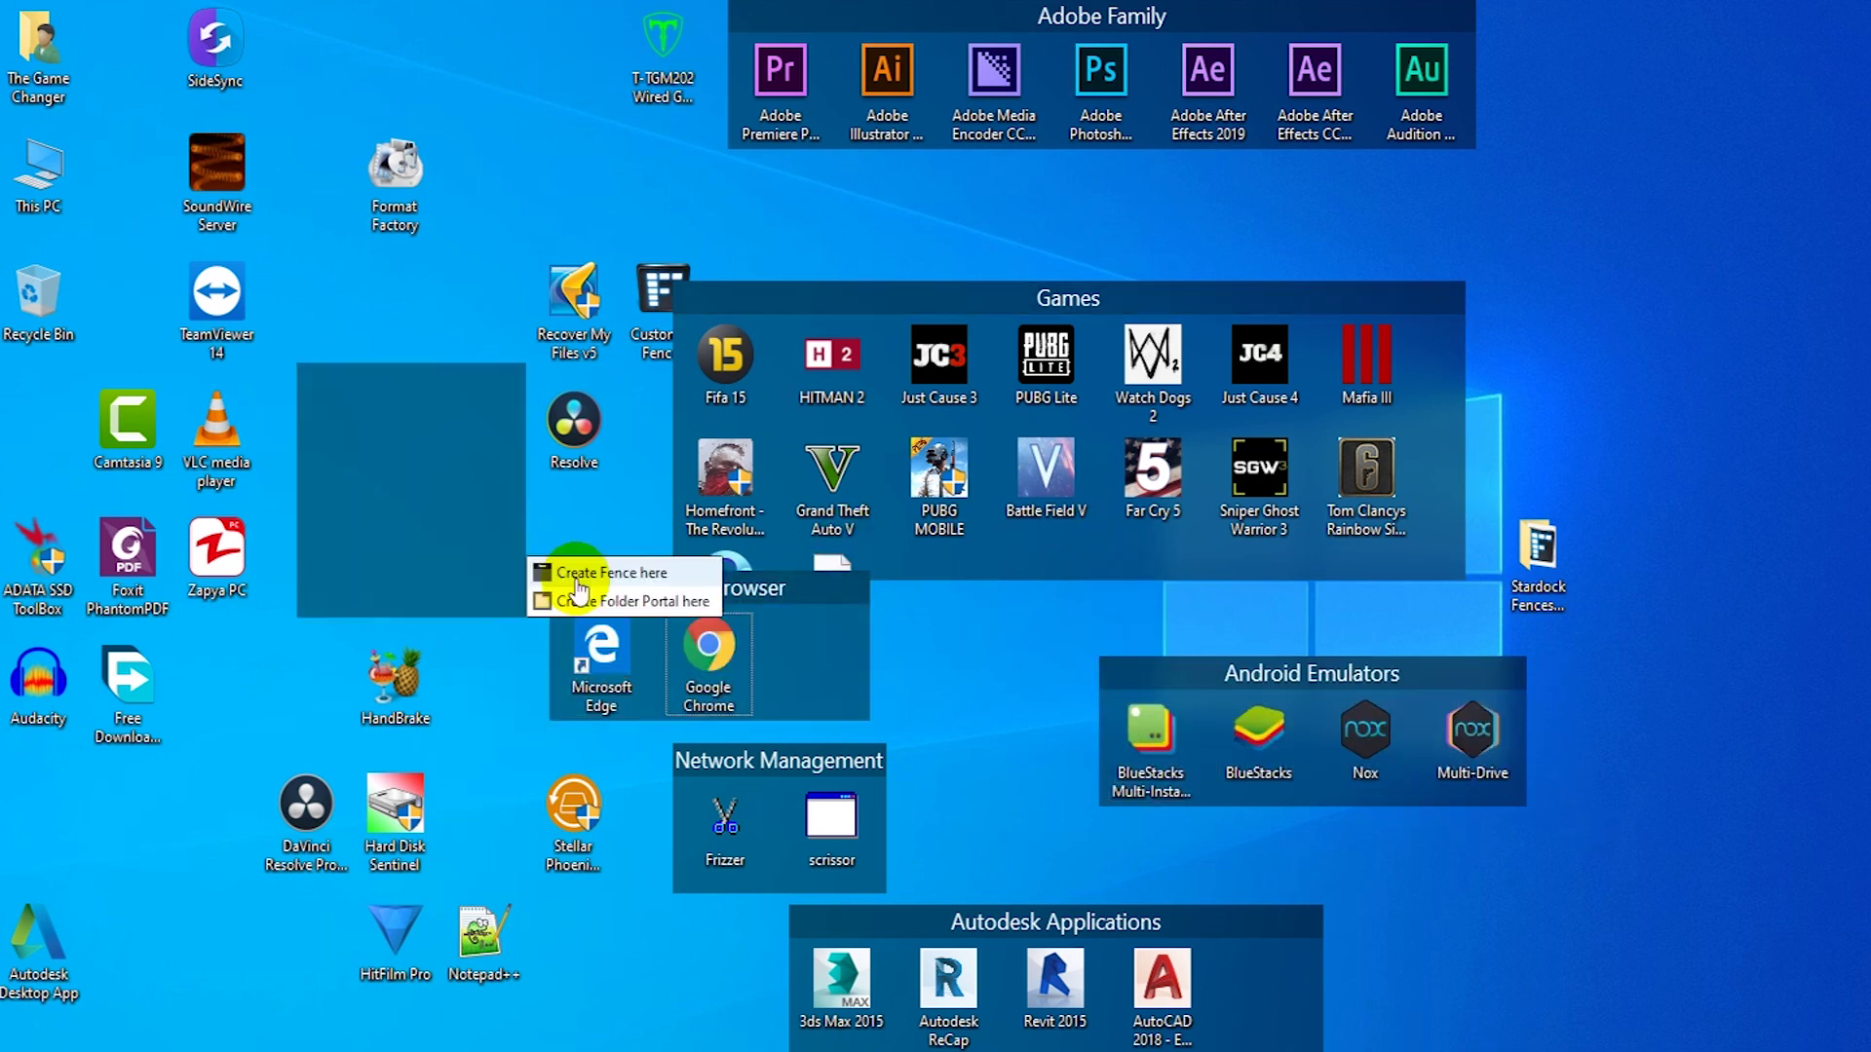
pyautogui.moveTo(216, 302); pyautogui.dragTo(409, 439)
pyautogui.moveTo(57, 560); pyautogui.dragTo(409, 458)
# Reshape the Other Applicastions fence into a tall two-column strip and move it beside the desktop's right edge.
pyautogui.moveTo(510, 590); pyautogui.dragTo(549, 775)
pyautogui.moveTo(349, 346); pyautogui.dragTo(1651, 533)
pyautogui.moveTo(1599, 514); pyautogui.dragTo(1649, 134)
# Create a fence titled "Video Editors", put Camtasia 9, Resolve, DaVinci Resolve Project Server and HitFilm Pro in it, and fit them in one row.
pyautogui.moveTo(580, 338); pyautogui.dragTo(281, 477)
pyautogui.write('Video Editors')
pyautogui.moveTo(125, 421); pyautogui.dragTo(518, 455)
pyautogui.moveTo(430, 355); pyautogui.dragTo(297, 453)
pyautogui.moveTo(571, 421); pyautogui.dragTo(297, 512)
pyautogui.moveTo(303, 809); pyautogui.dragTo(398, 516)
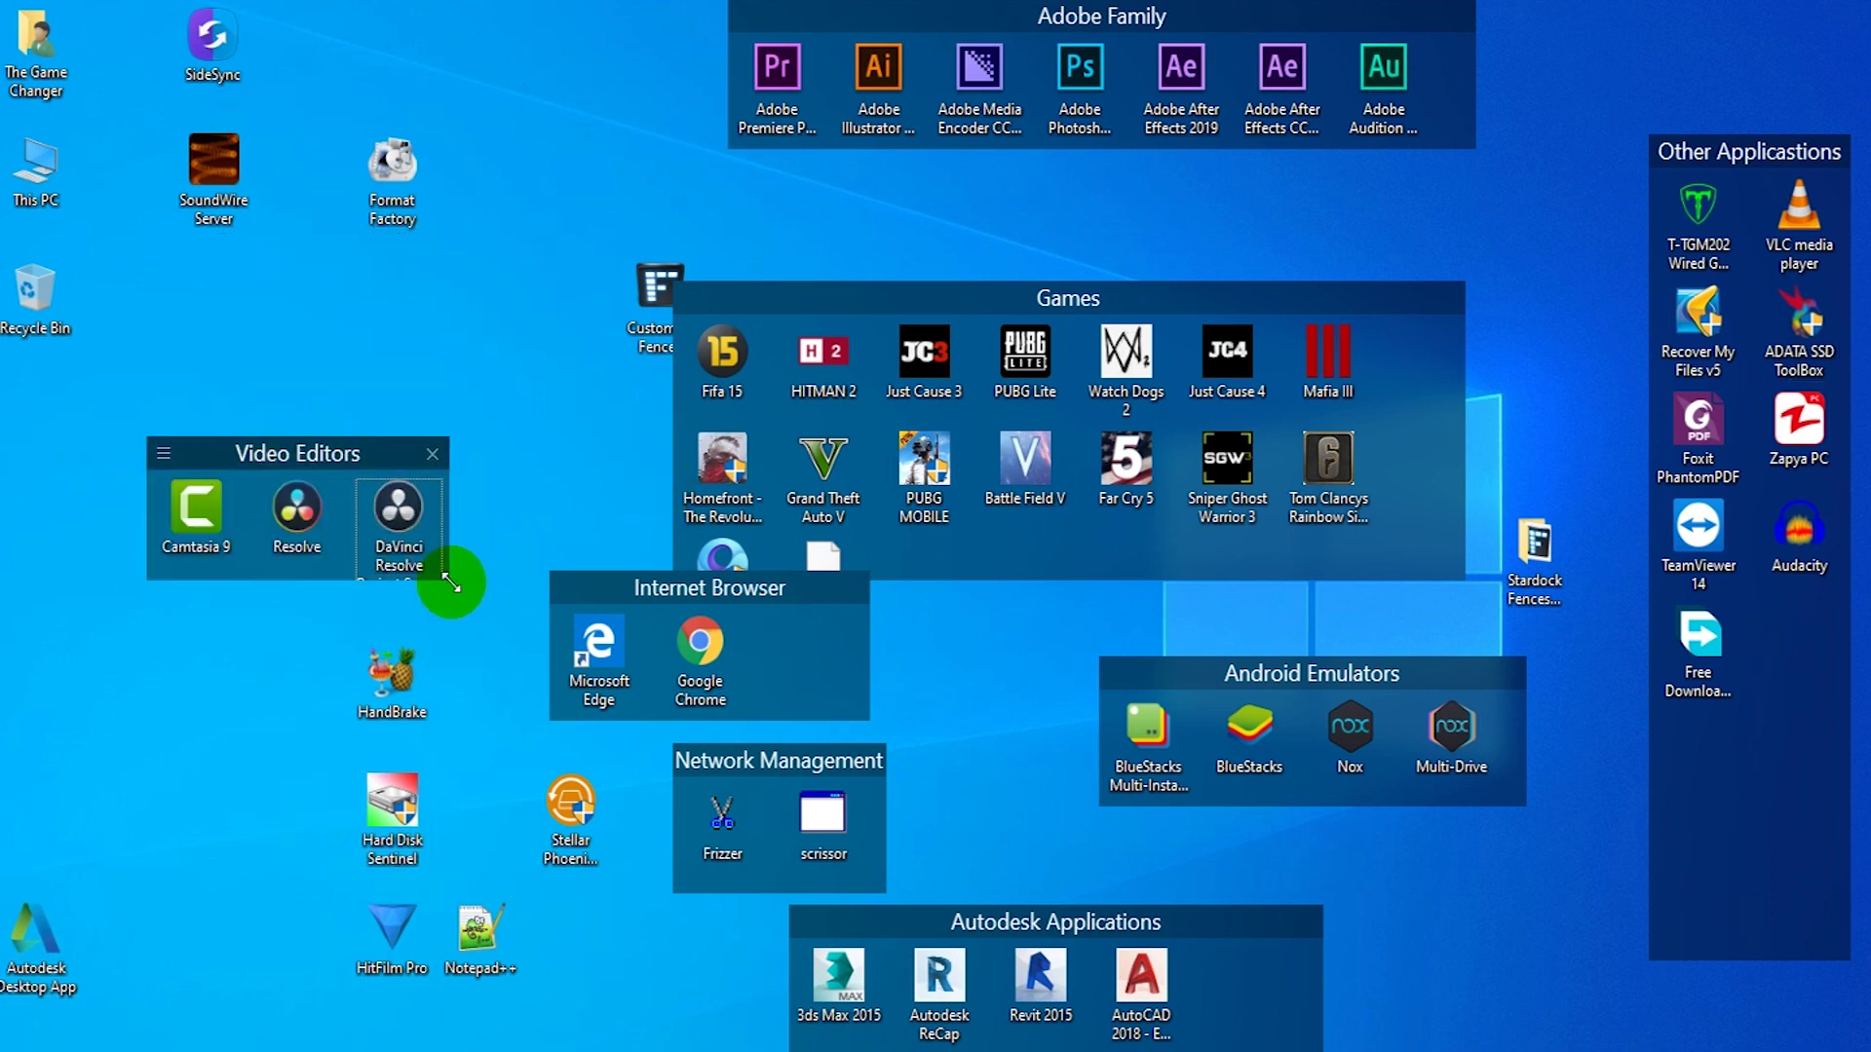
pyautogui.moveTo(450, 581); pyautogui.dragTo(550, 581)
pyautogui.moveTo(391, 930); pyautogui.dragTo(497, 517)
pyautogui.moveTo(348, 453); pyautogui.dragTo(361, 359)
# Put the remaining application icons, including Format Factory, SideSync, SoundWire Server and Stellar Phoenix, into the Other Applicastions fence.
pyautogui.keyDown('ctrl'); pyautogui.click(570, 819); pyautogui.keyUp('ctrl')
pyautogui.keyDown('ctrl'); pyautogui.click(392, 180); pyautogui.keyUp('ctrl')
pyautogui.keyDown('ctrl'); pyautogui.click(214, 181); pyautogui.keyUp('ctrl')
pyautogui.moveTo(213, 180); pyautogui.dragTo(1749, 780)
# Stack Internet Browser and Network Management below Video Editors, and line up Android Emulators and Autodesk Applications along the desktop's lower edge.
pyautogui.moveTo(1019, 305); pyautogui.dragTo(1081, 295)
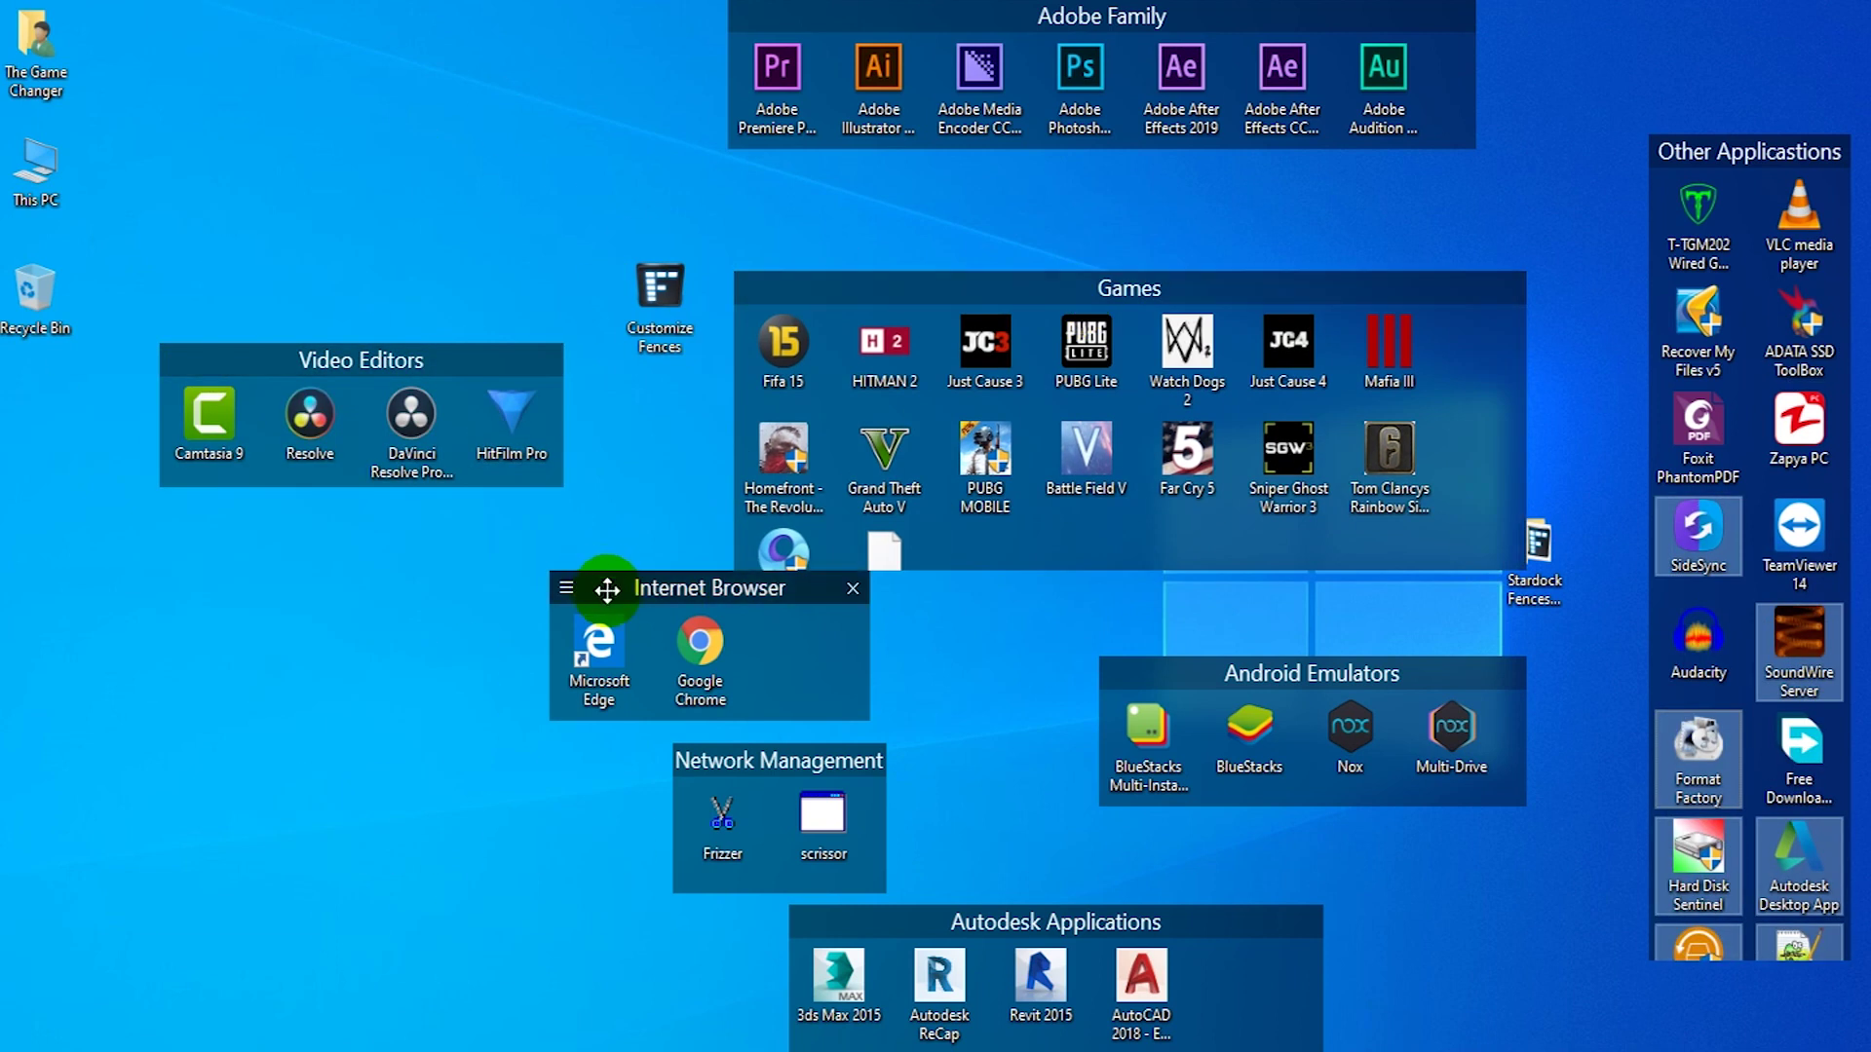
pyautogui.moveTo(607, 590); pyautogui.dragTo(217, 512)
pyautogui.moveTo(685, 760); pyautogui.dragTo(96, 672)
pyautogui.moveTo(1149, 669); pyautogui.dragTo(280, 926)
pyautogui.moveTo(877, 922); pyautogui.dragTo(768, 932)
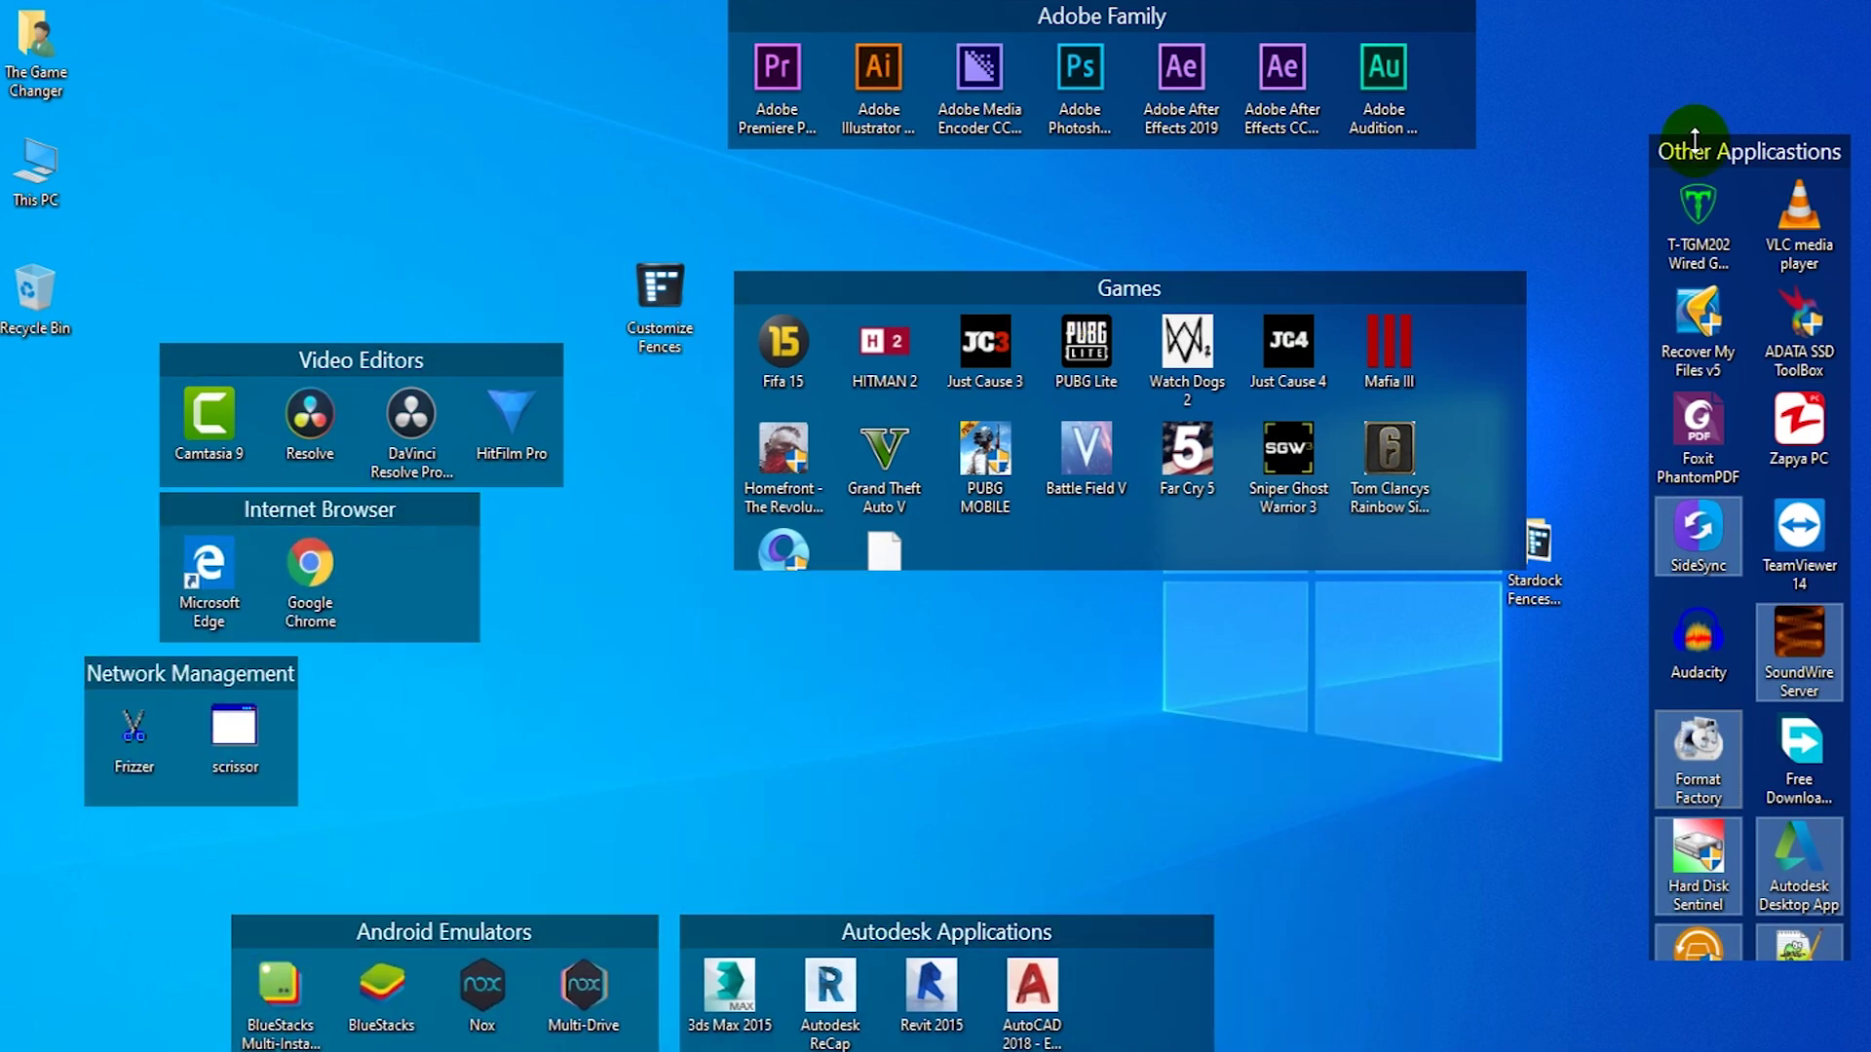
pyautogui.moveTo(1670, 146); pyautogui.dragTo(1619, 240)
# Line up the Adobe Family, Network Management, Internet Browser and Video Editors fences in a row along the desktop's upper edge.
pyautogui.moveTo(1278, 15); pyautogui.dragTo(817, 3)
pyautogui.moveTo(190, 674); pyautogui.dragTo(1119, 7)
pyautogui.moveTo(376, 360); pyautogui.dragTo(631, 746)
pyautogui.moveTo(478, 640); pyautogui.dragTo(368, 635)
pyautogui.moveTo(174, 510); pyautogui.dragTo(1233, 18)
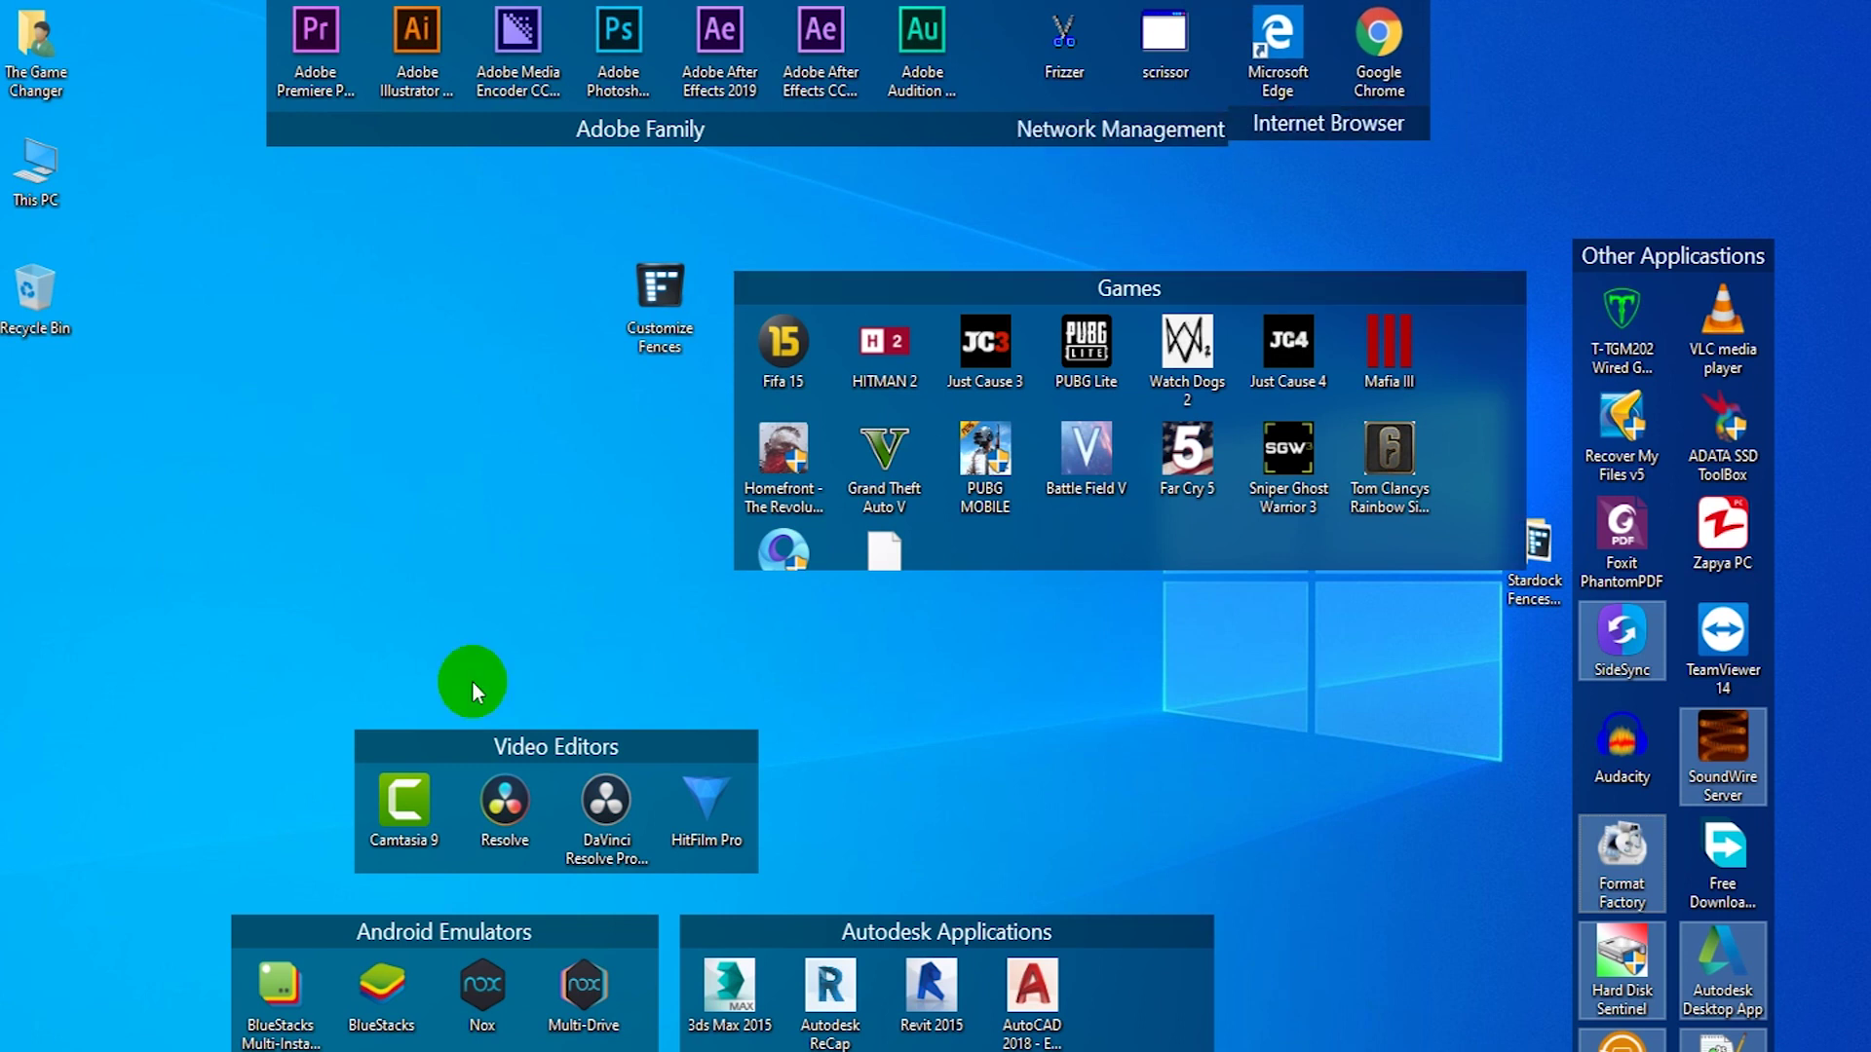
pyautogui.moveTo(475, 746); pyautogui.dragTo(1553, 20)
# Reduce the heights of the Network Management and Adobe Family fences to match the neighbouring fences in the row.
pyautogui.click(1172, 118)
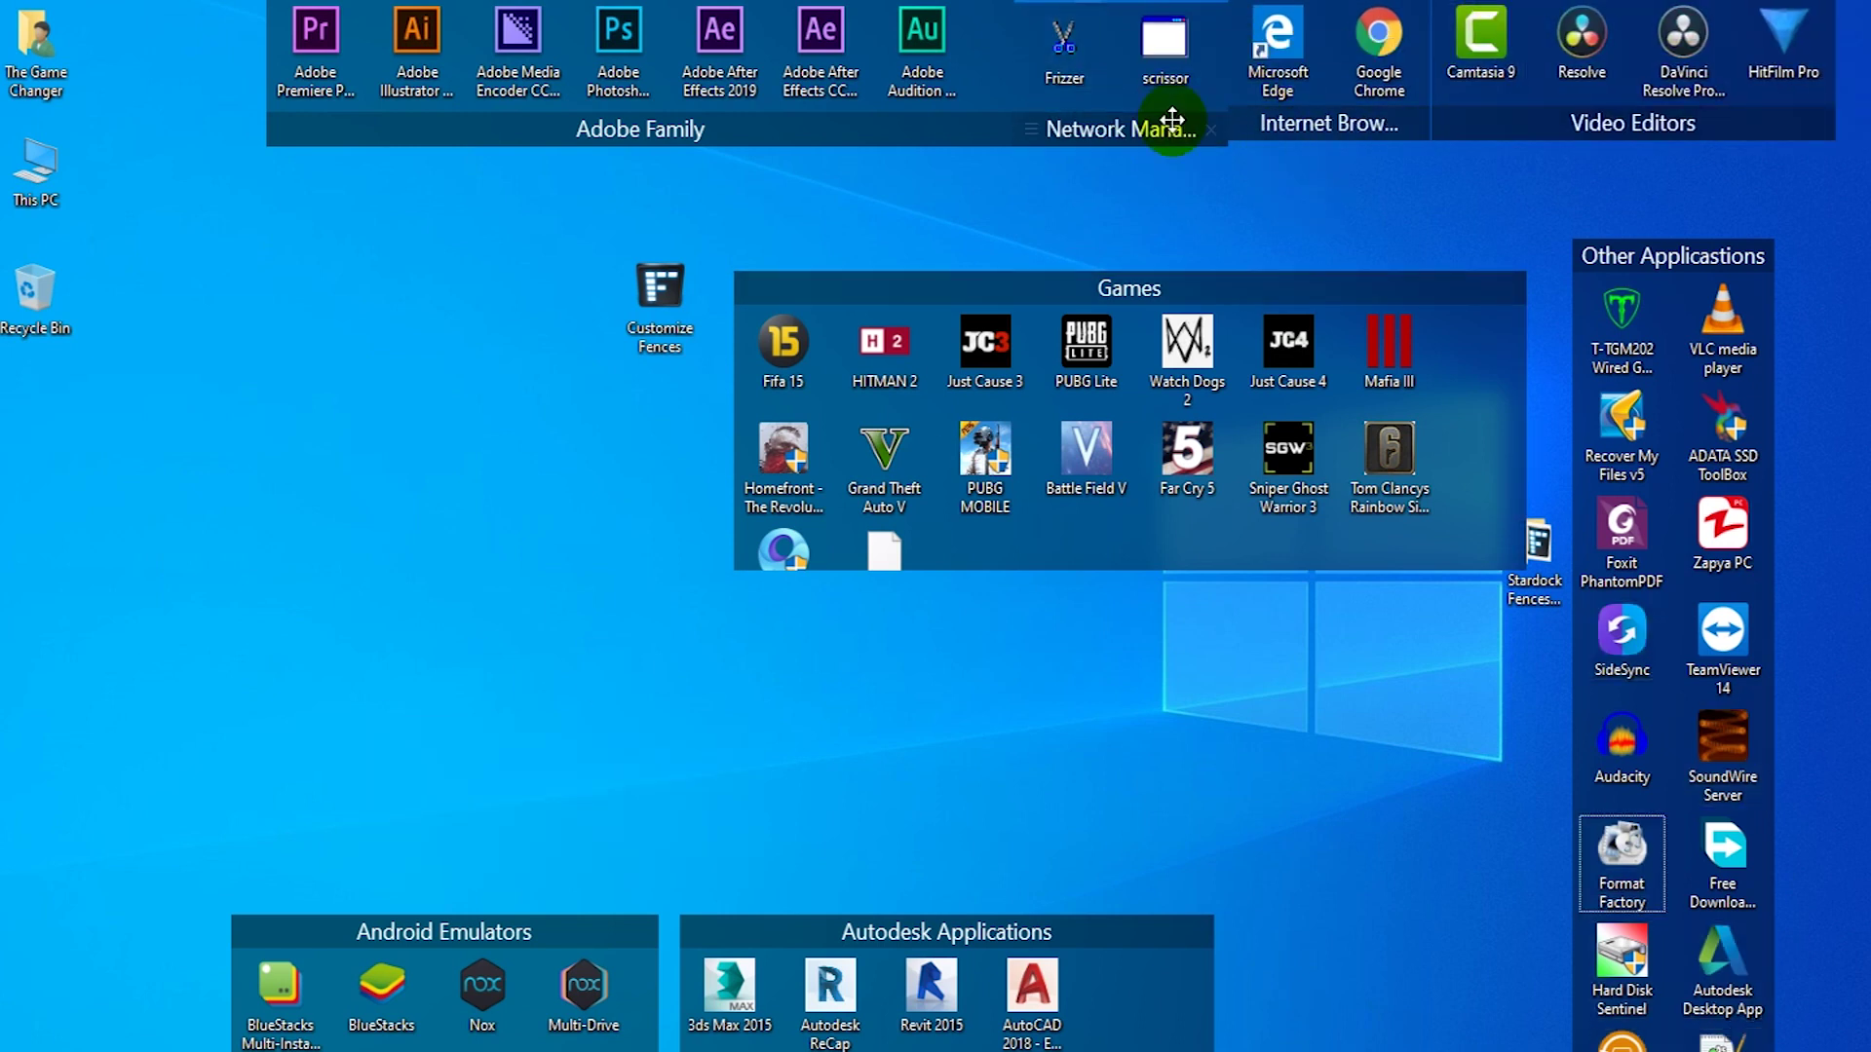
pyautogui.moveTo(1039, 121); pyautogui.dragTo(1041, 80)
pyautogui.moveTo(928, 126); pyautogui.dragTo(932, 94)
# Move the Customize Fences icon below Recycle Bin, then widen the Games fence to nine columns and move it above the lower fences.
pyautogui.moveTo(661, 293); pyautogui.dragTo(39, 458)
pyautogui.scroll(-1, 1491, 458)
pyautogui.moveTo(1524, 570); pyautogui.dragTo(1674, 522)
pyautogui.moveTo(1319, 298); pyautogui.dragTo(905, 536)
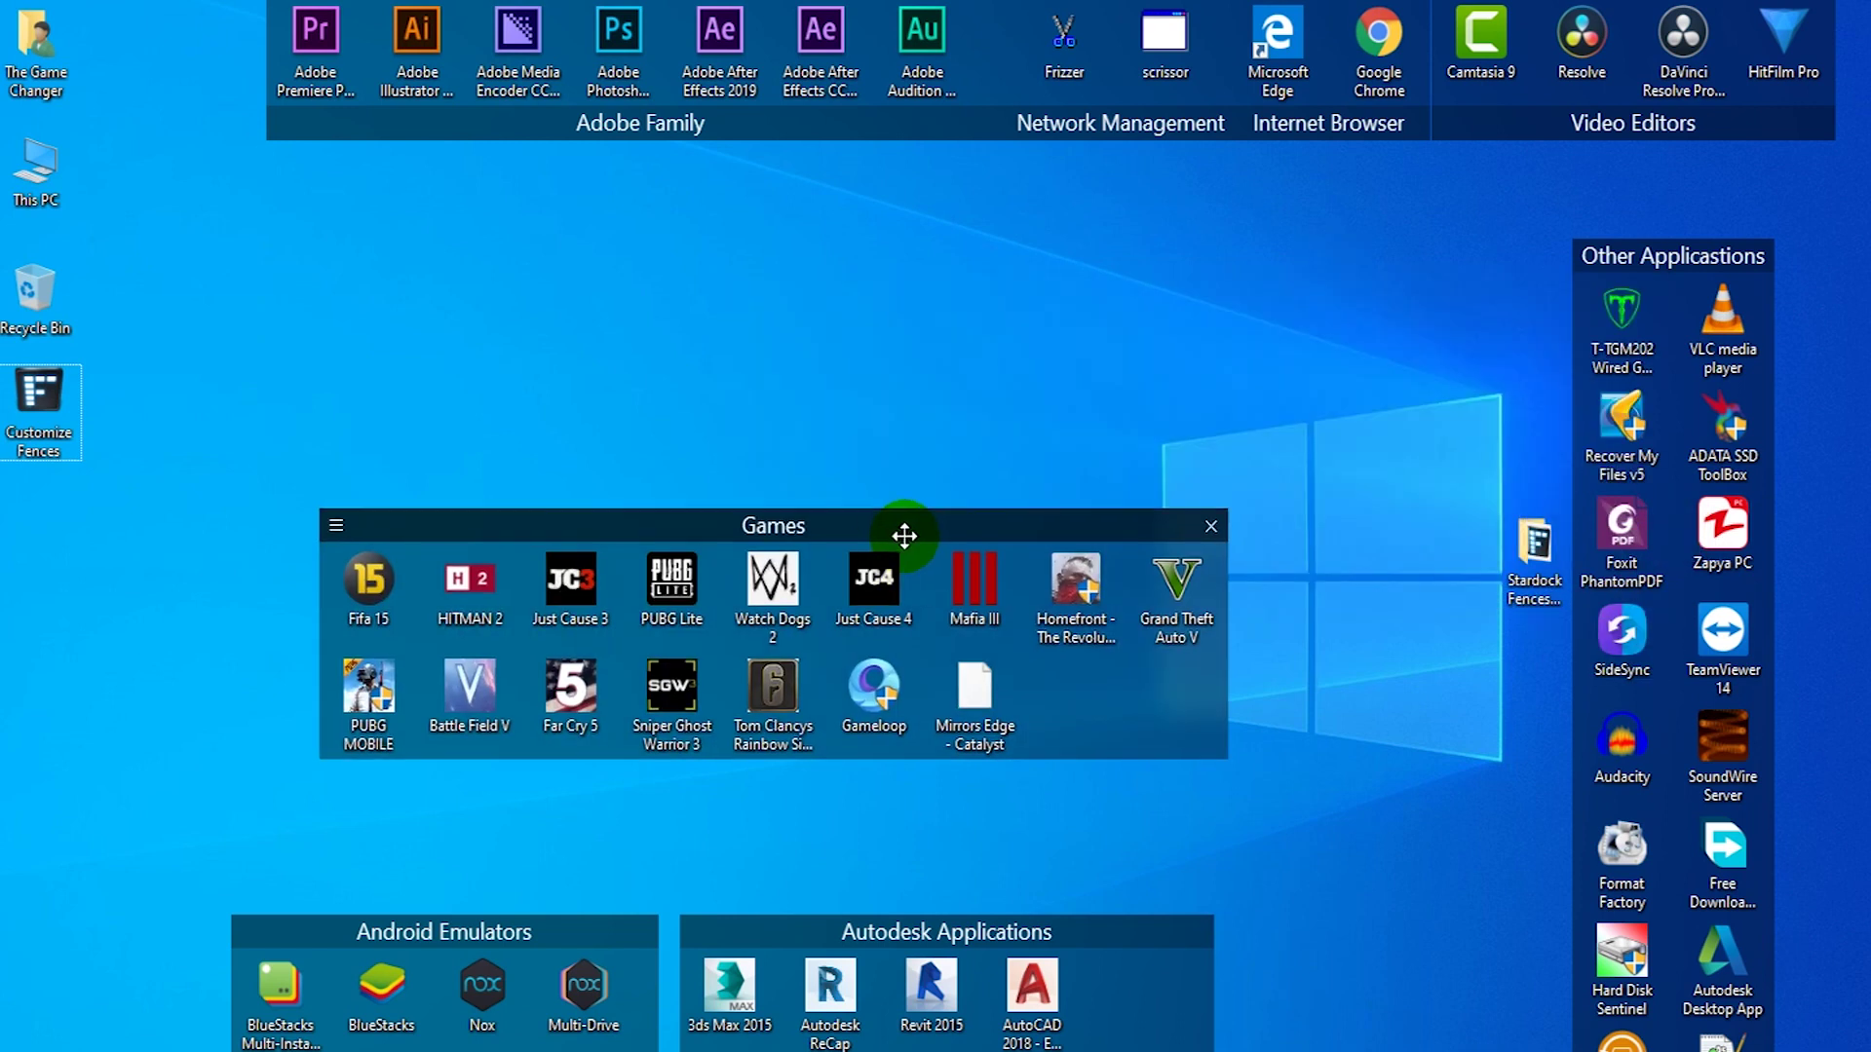
# Move the Other Applicastions fence directly below Video Editors and widen it, and move the Stardock Fences folder out of its way.
pyautogui.moveTo(1587, 259); pyautogui.dragTo(1649, 161)
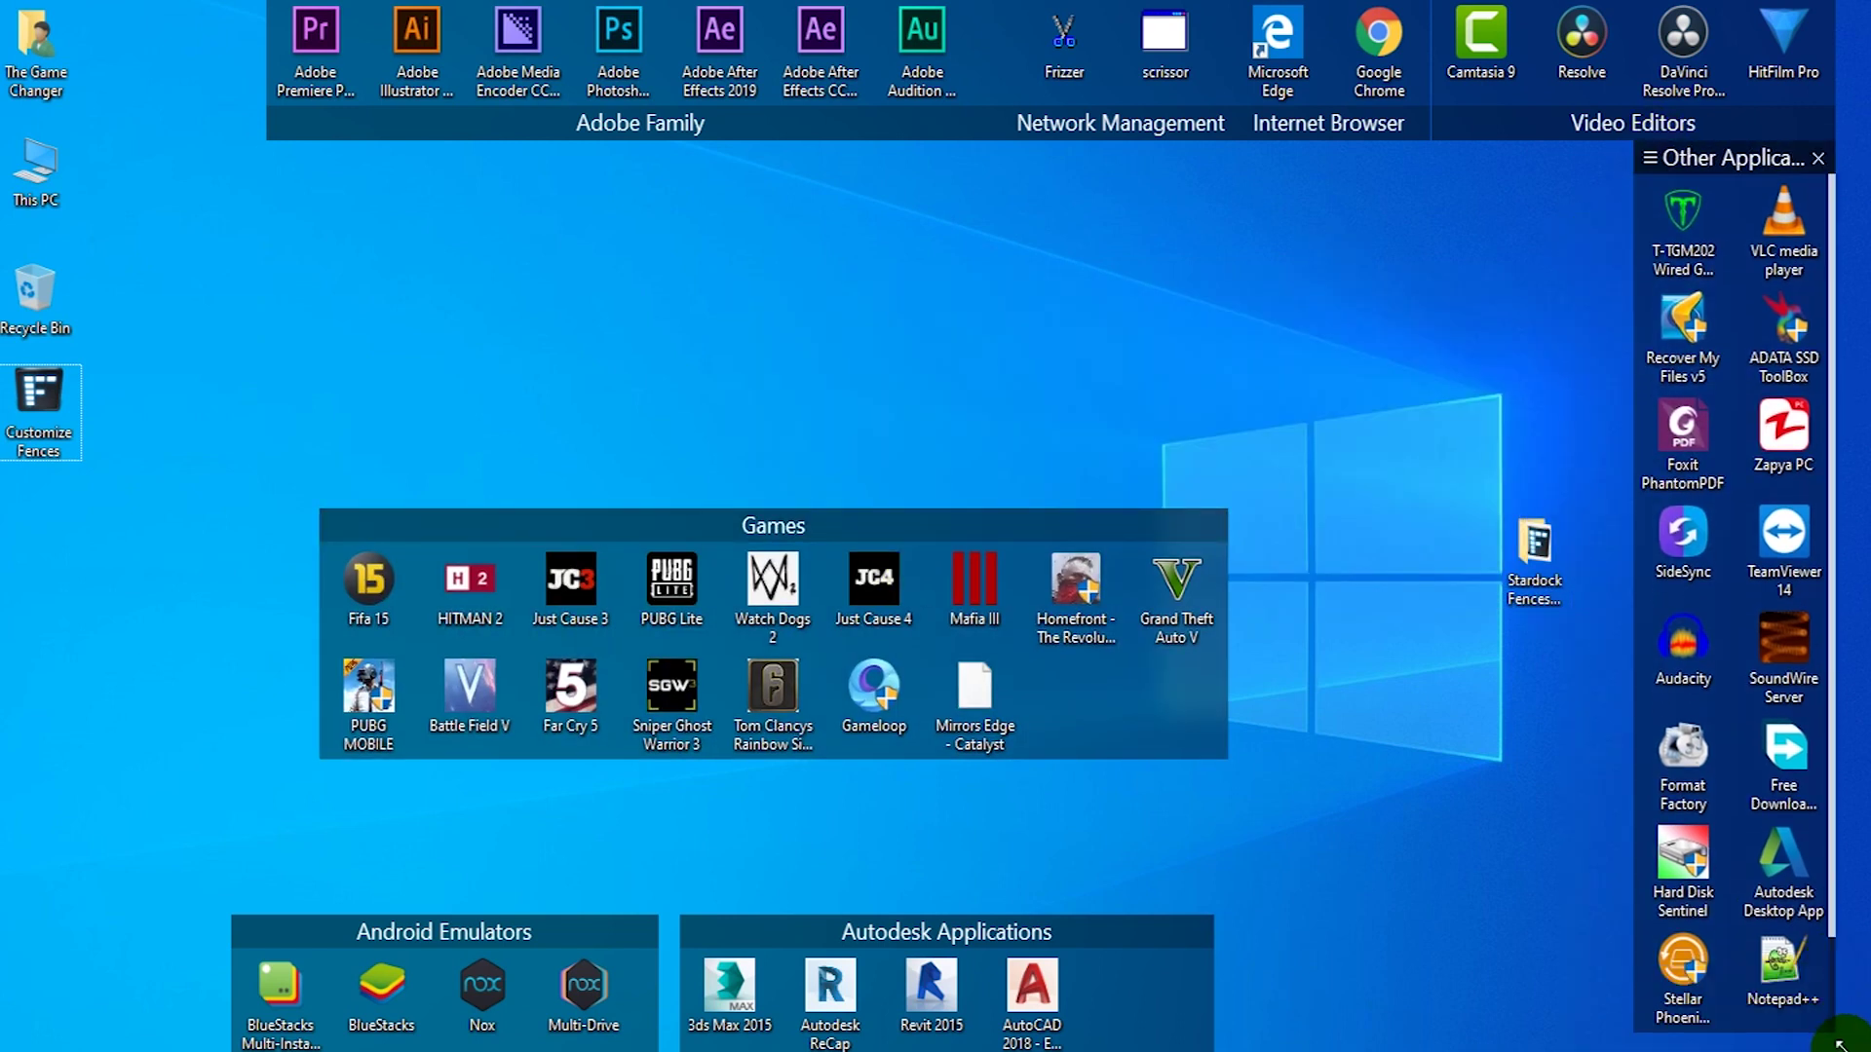
pyautogui.moveTo(1633, 339); pyautogui.dragTo(1556, 354)
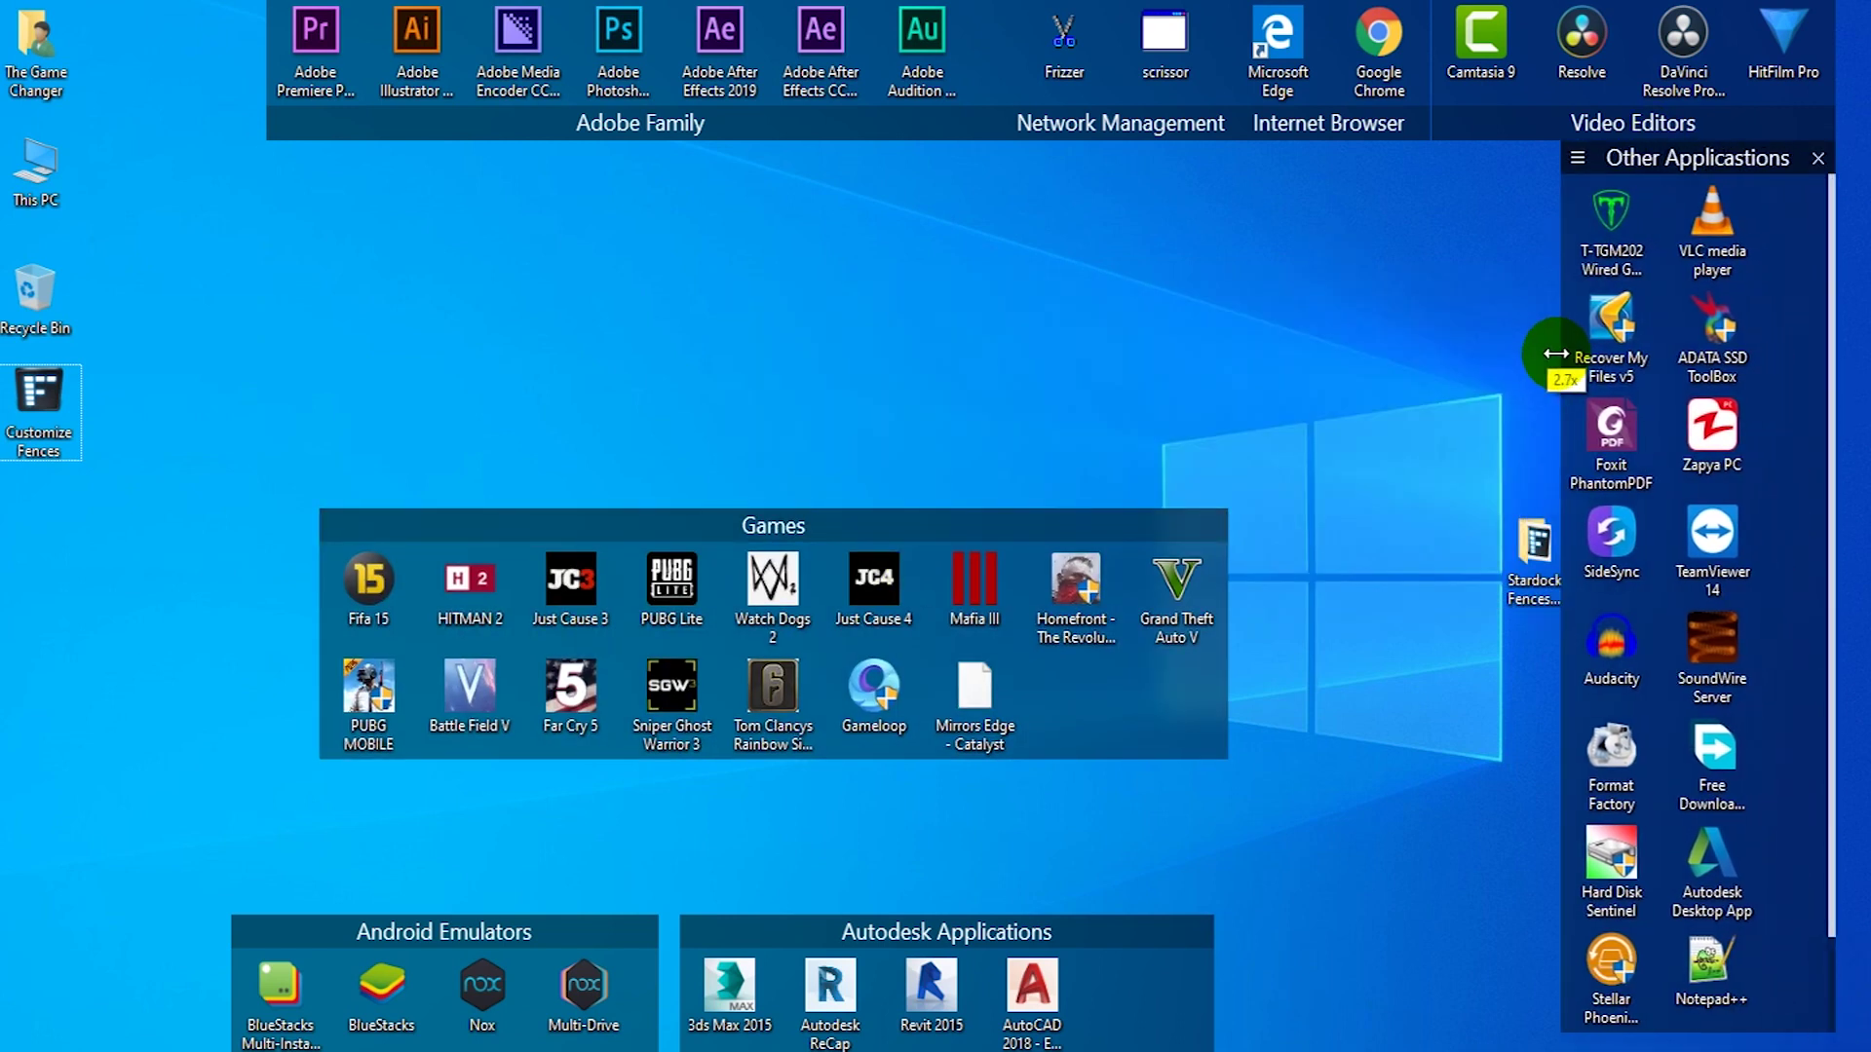
pyautogui.click(1539, 546)
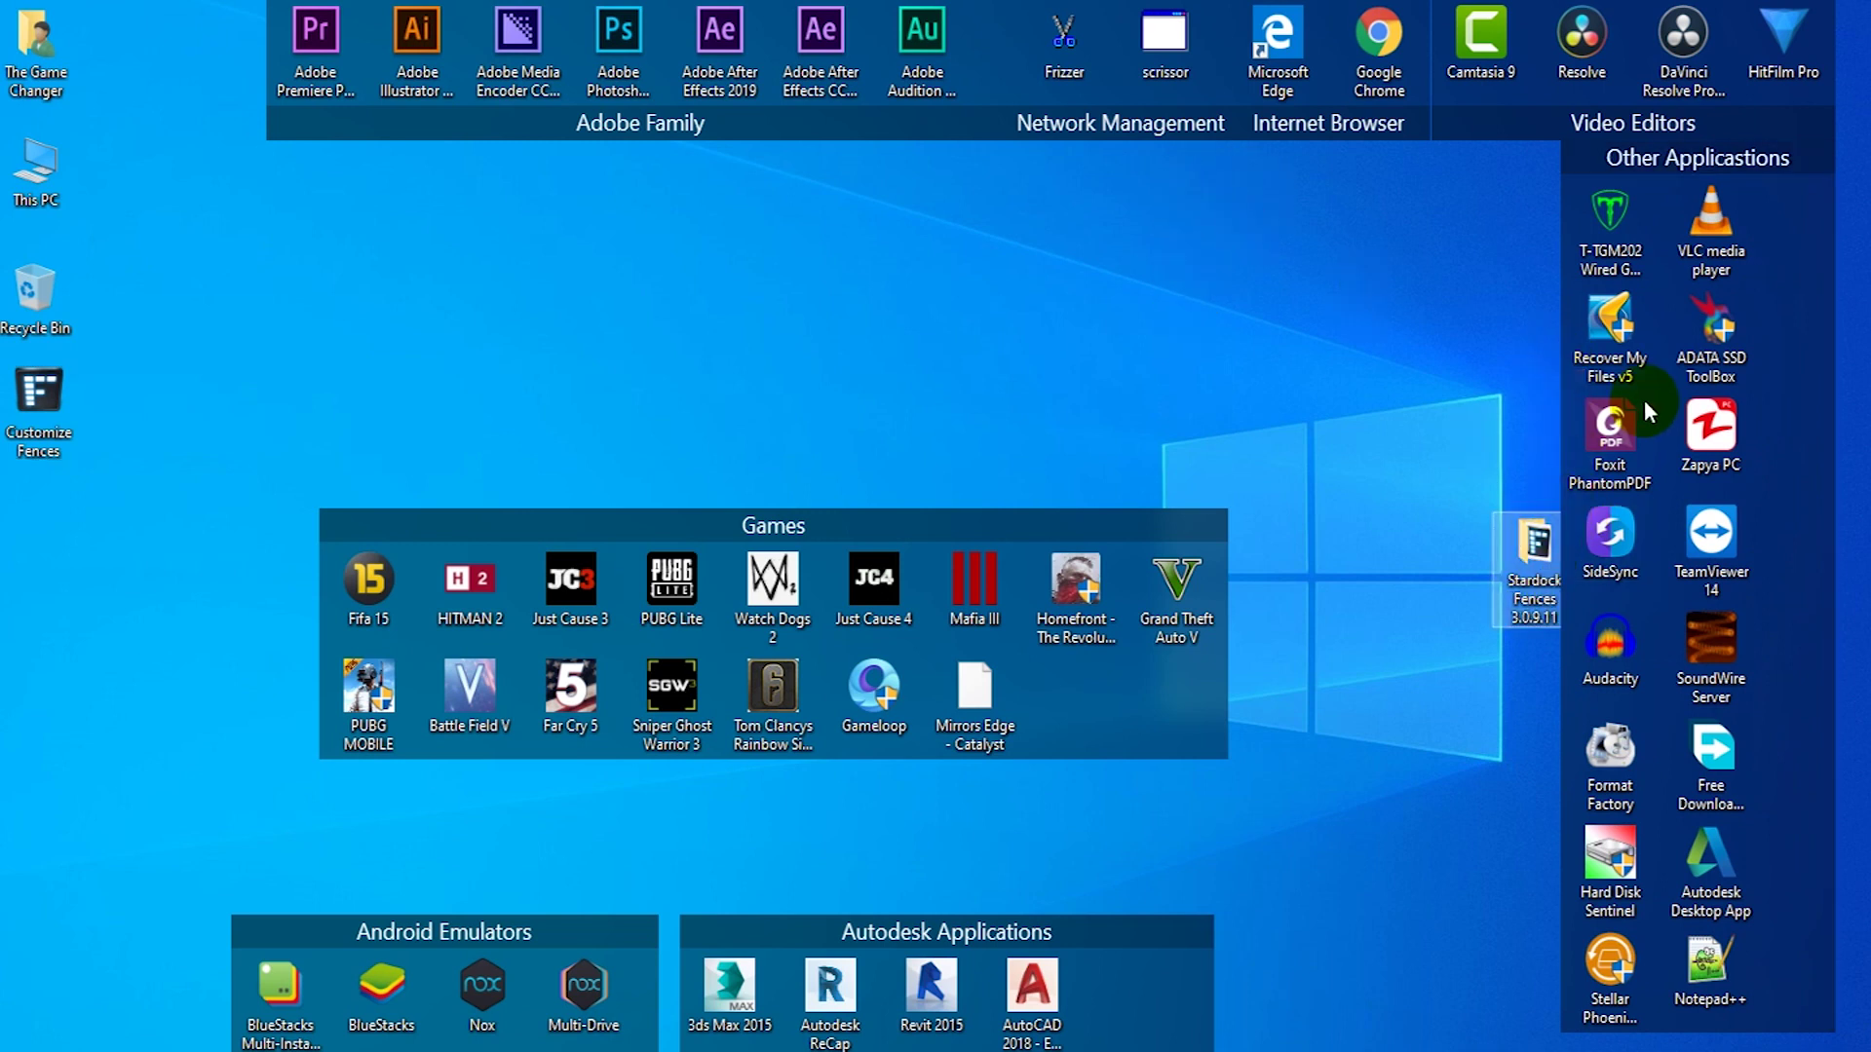
pyautogui.scroll(-1, 1698, 361)
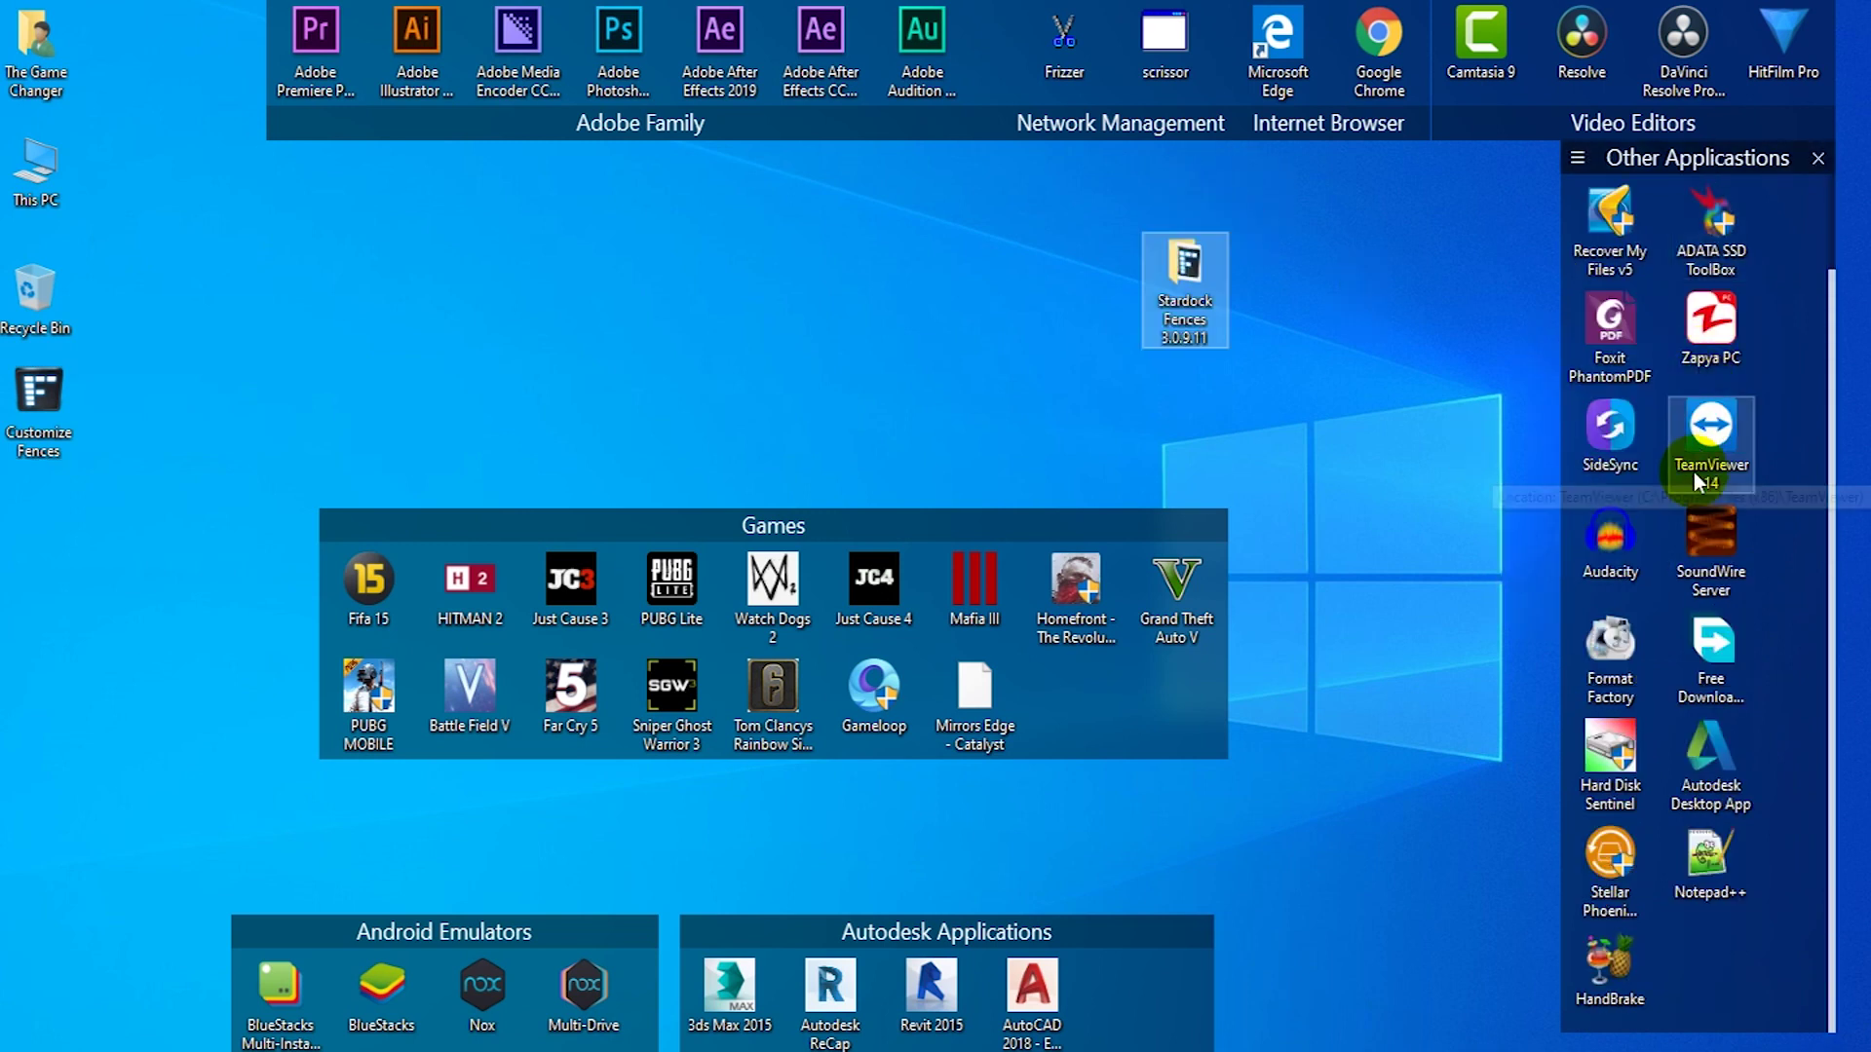
pyautogui.scroll(1, 1696, 471)
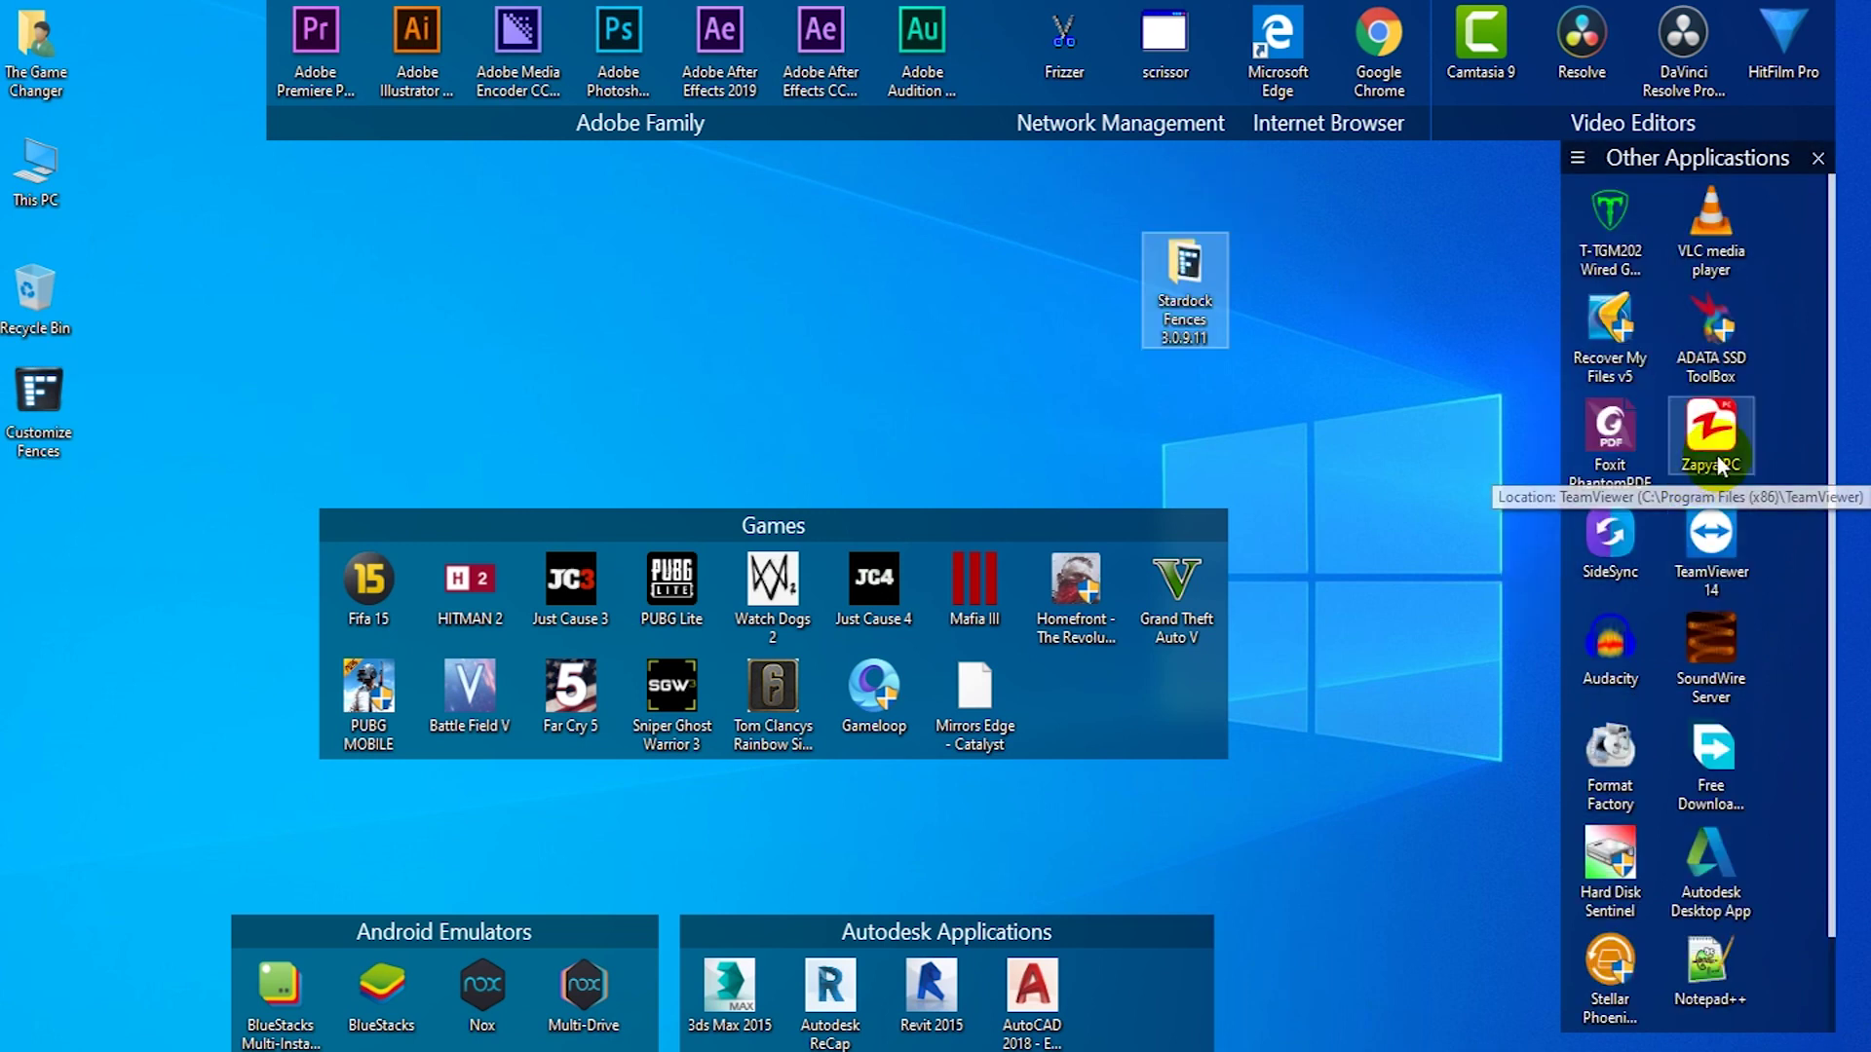
# Reduce the desktop icon size so that three columns fit in the Other Applicastions fence.
pyautogui.click(1790, 394)
pyautogui.scroll(-1, 1792, 390)
pyautogui.keyDown('ctrl'); pyautogui.scroll(-2, 1792, 390); pyautogui.keyUp('ctrl')
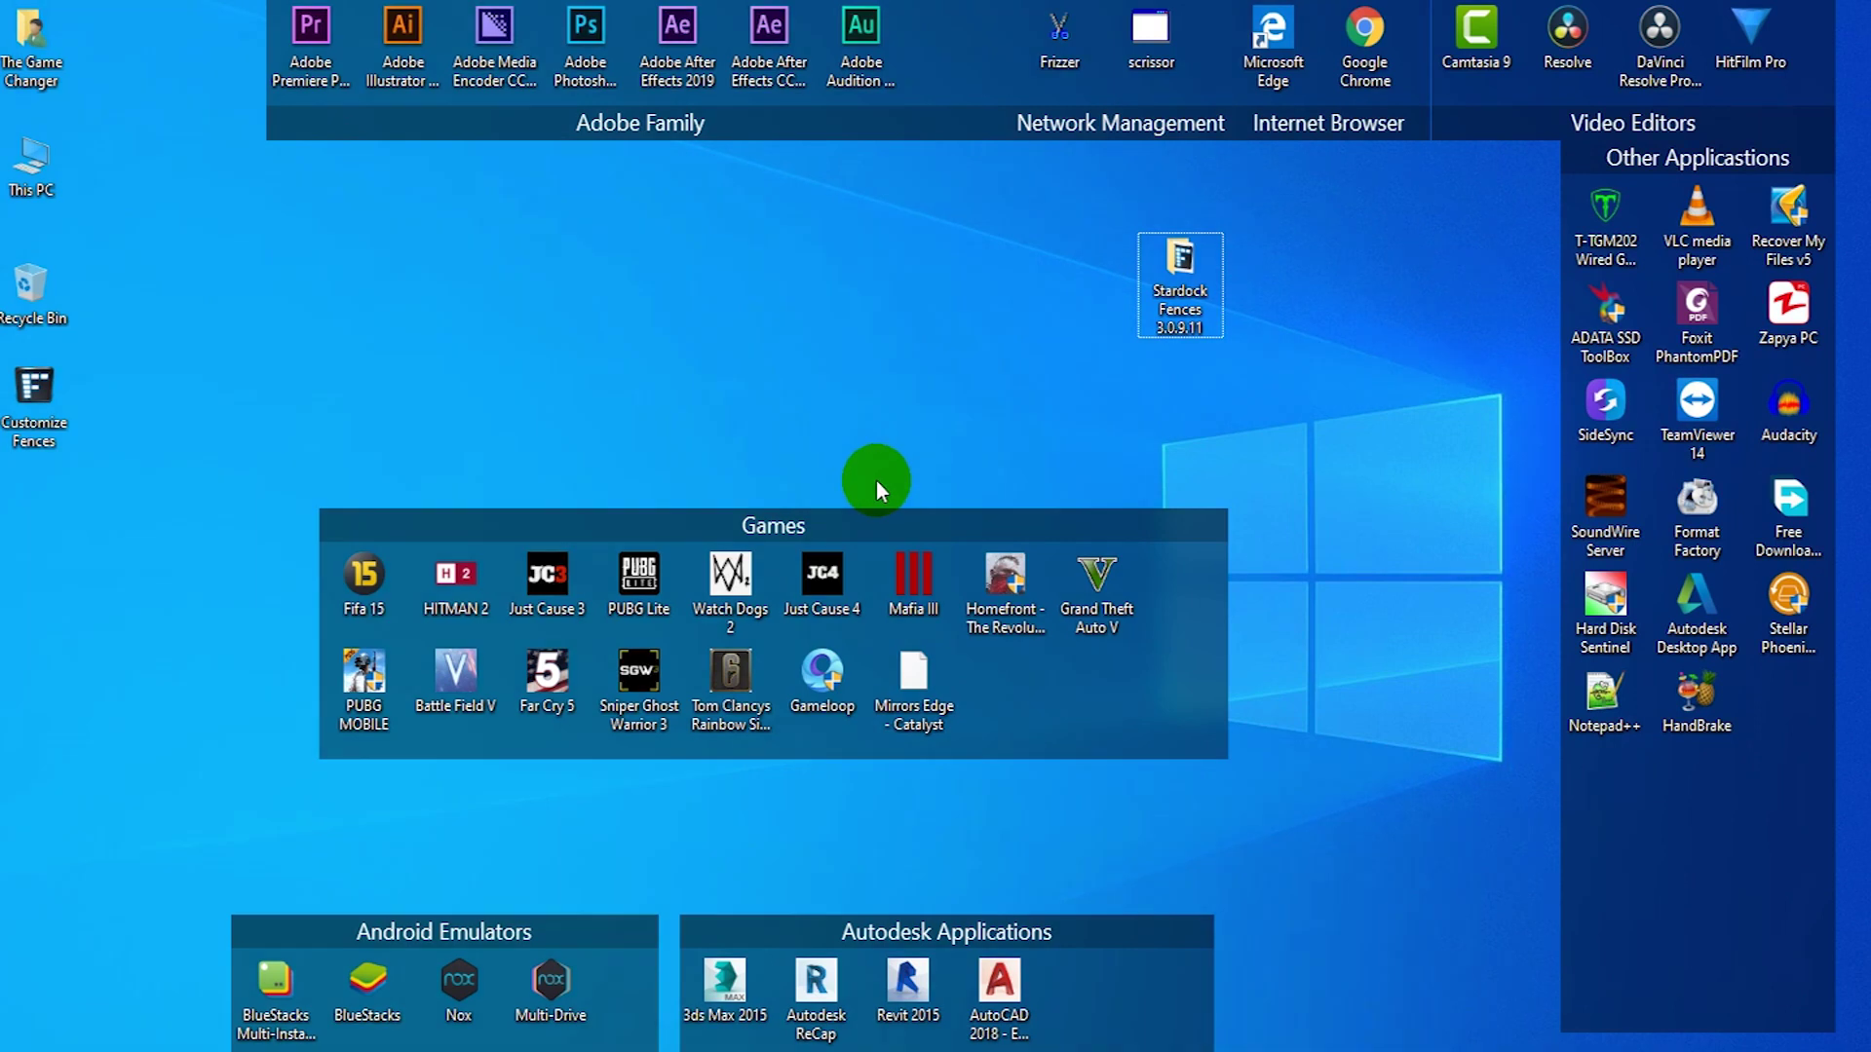
# Place the Games fence centrally on the second desktop page and switch back to the first page.
pyautogui.moveTo(885, 535); pyautogui.dragTo(1035, 616)
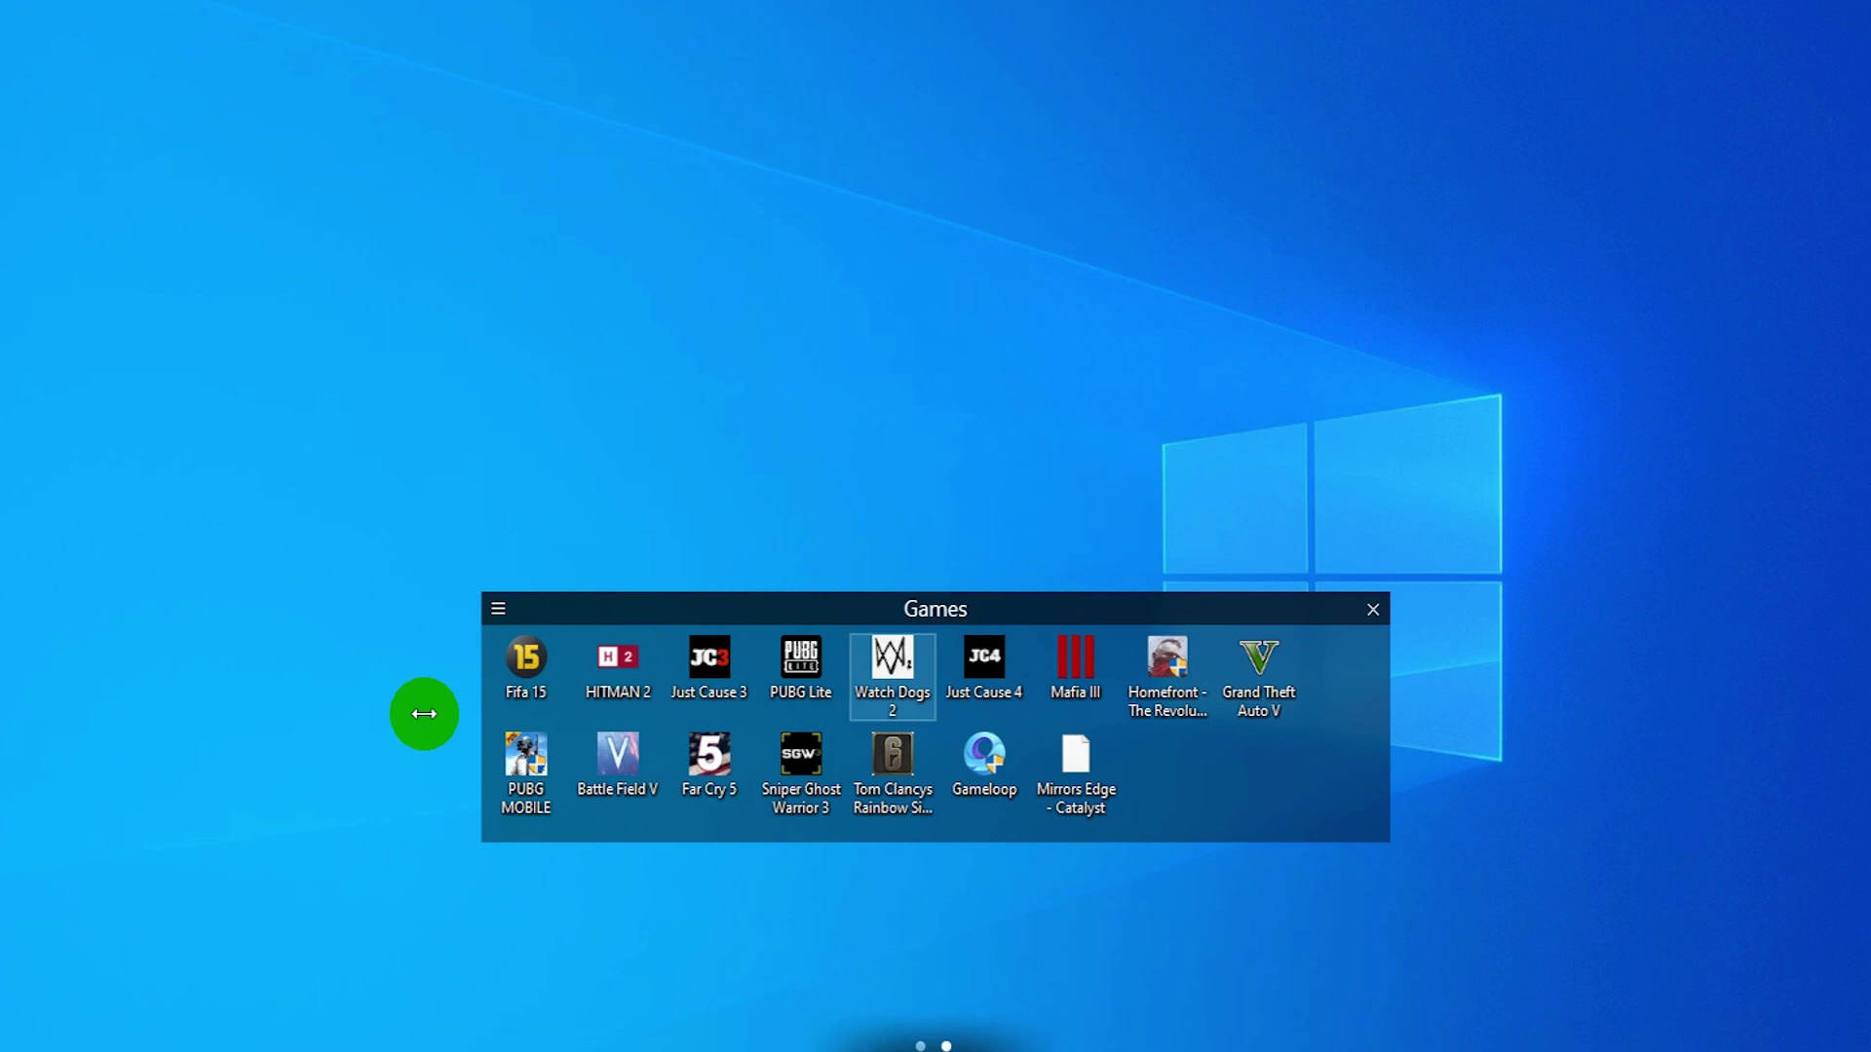
pyautogui.moveTo(2, 597); pyautogui.dragTo(939, 614)
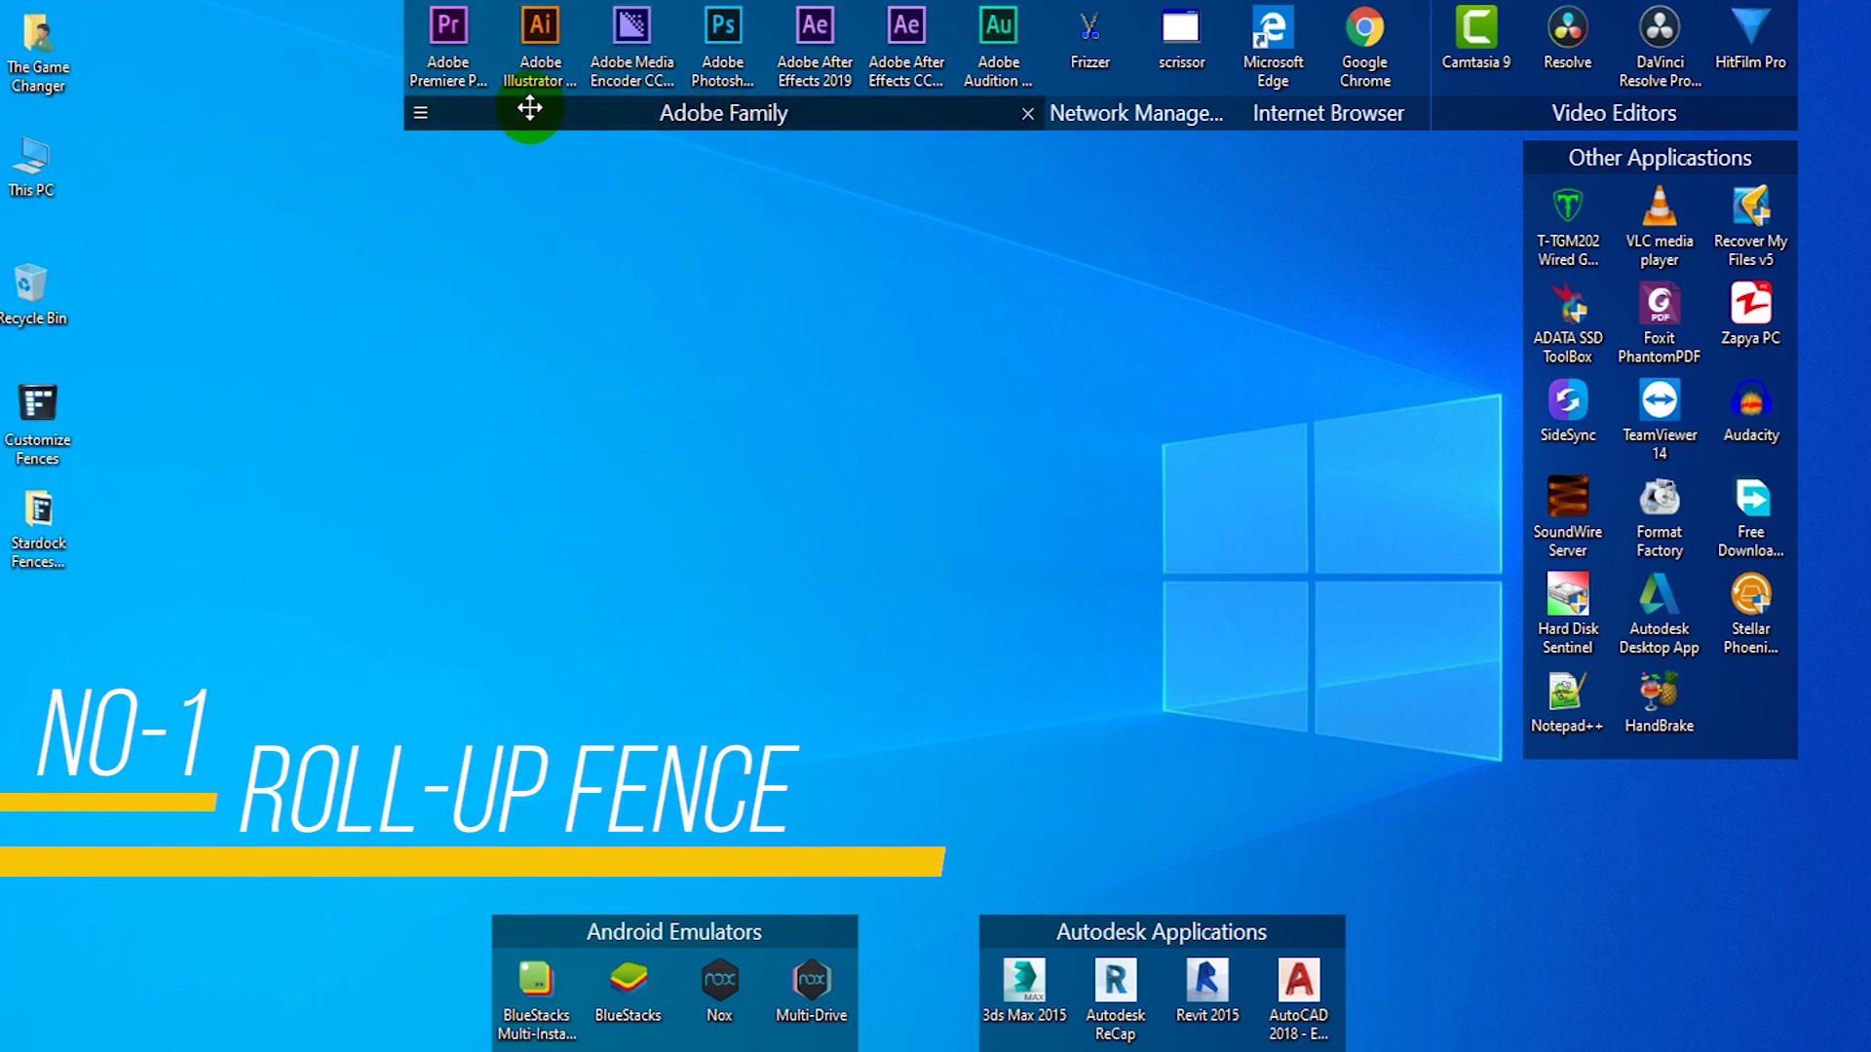
# Roll up the Adobe Family and Network Management fences to their title bars and peek at their contents.
pyautogui.doubleClick(529, 117)
pyautogui.moveTo(529, 108)
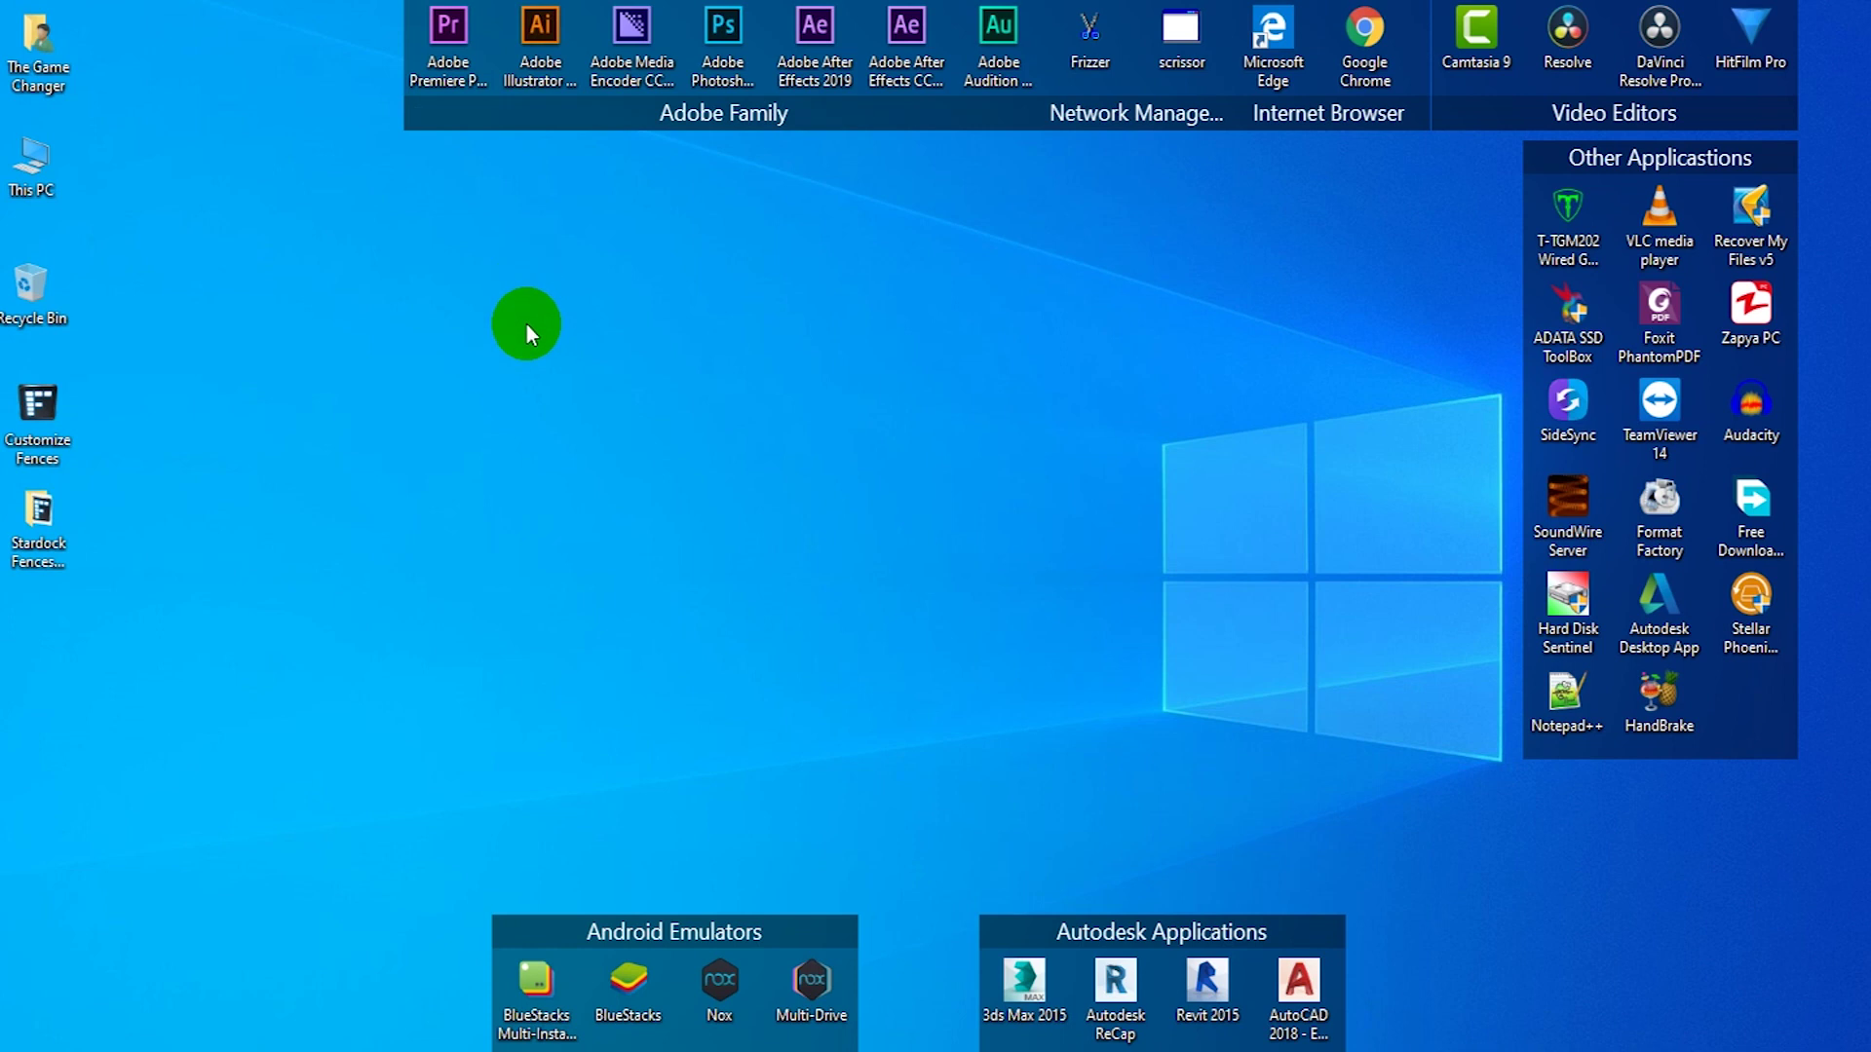
pyautogui.doubleClick(527, 120)
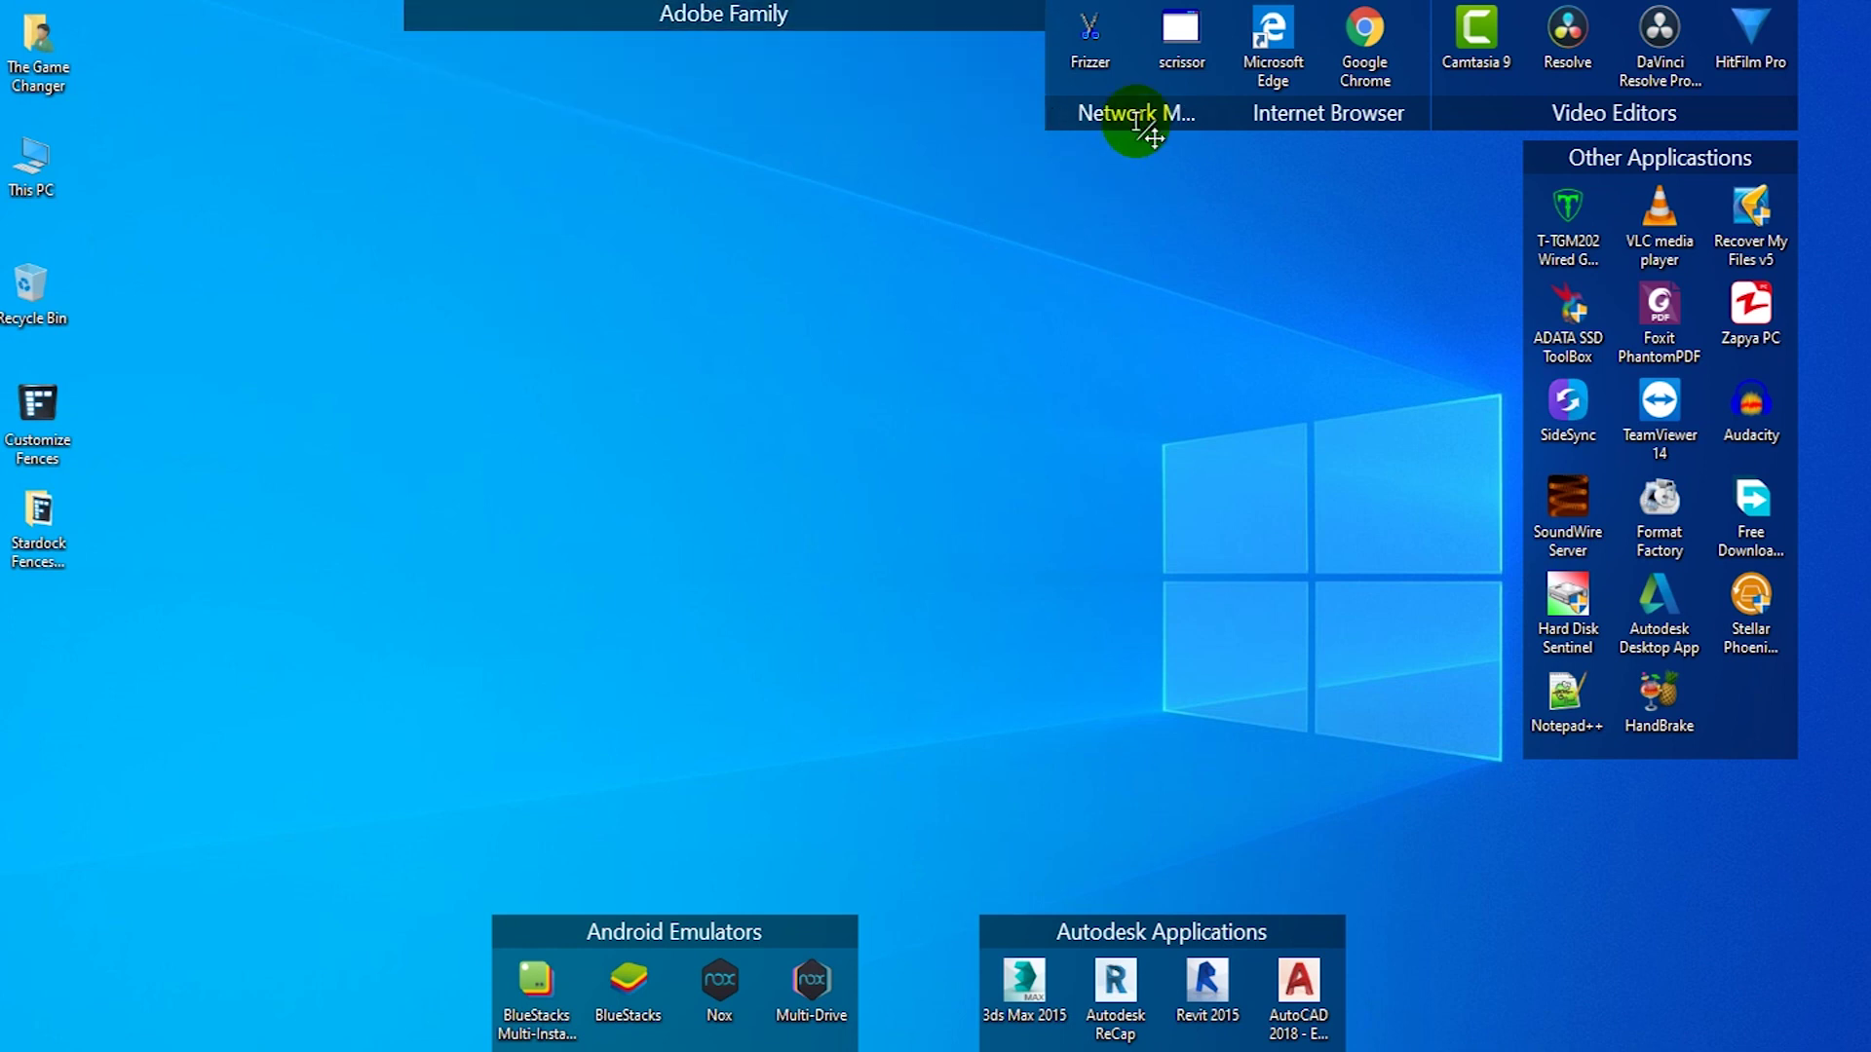
pyautogui.doubleClick(1092, 110)
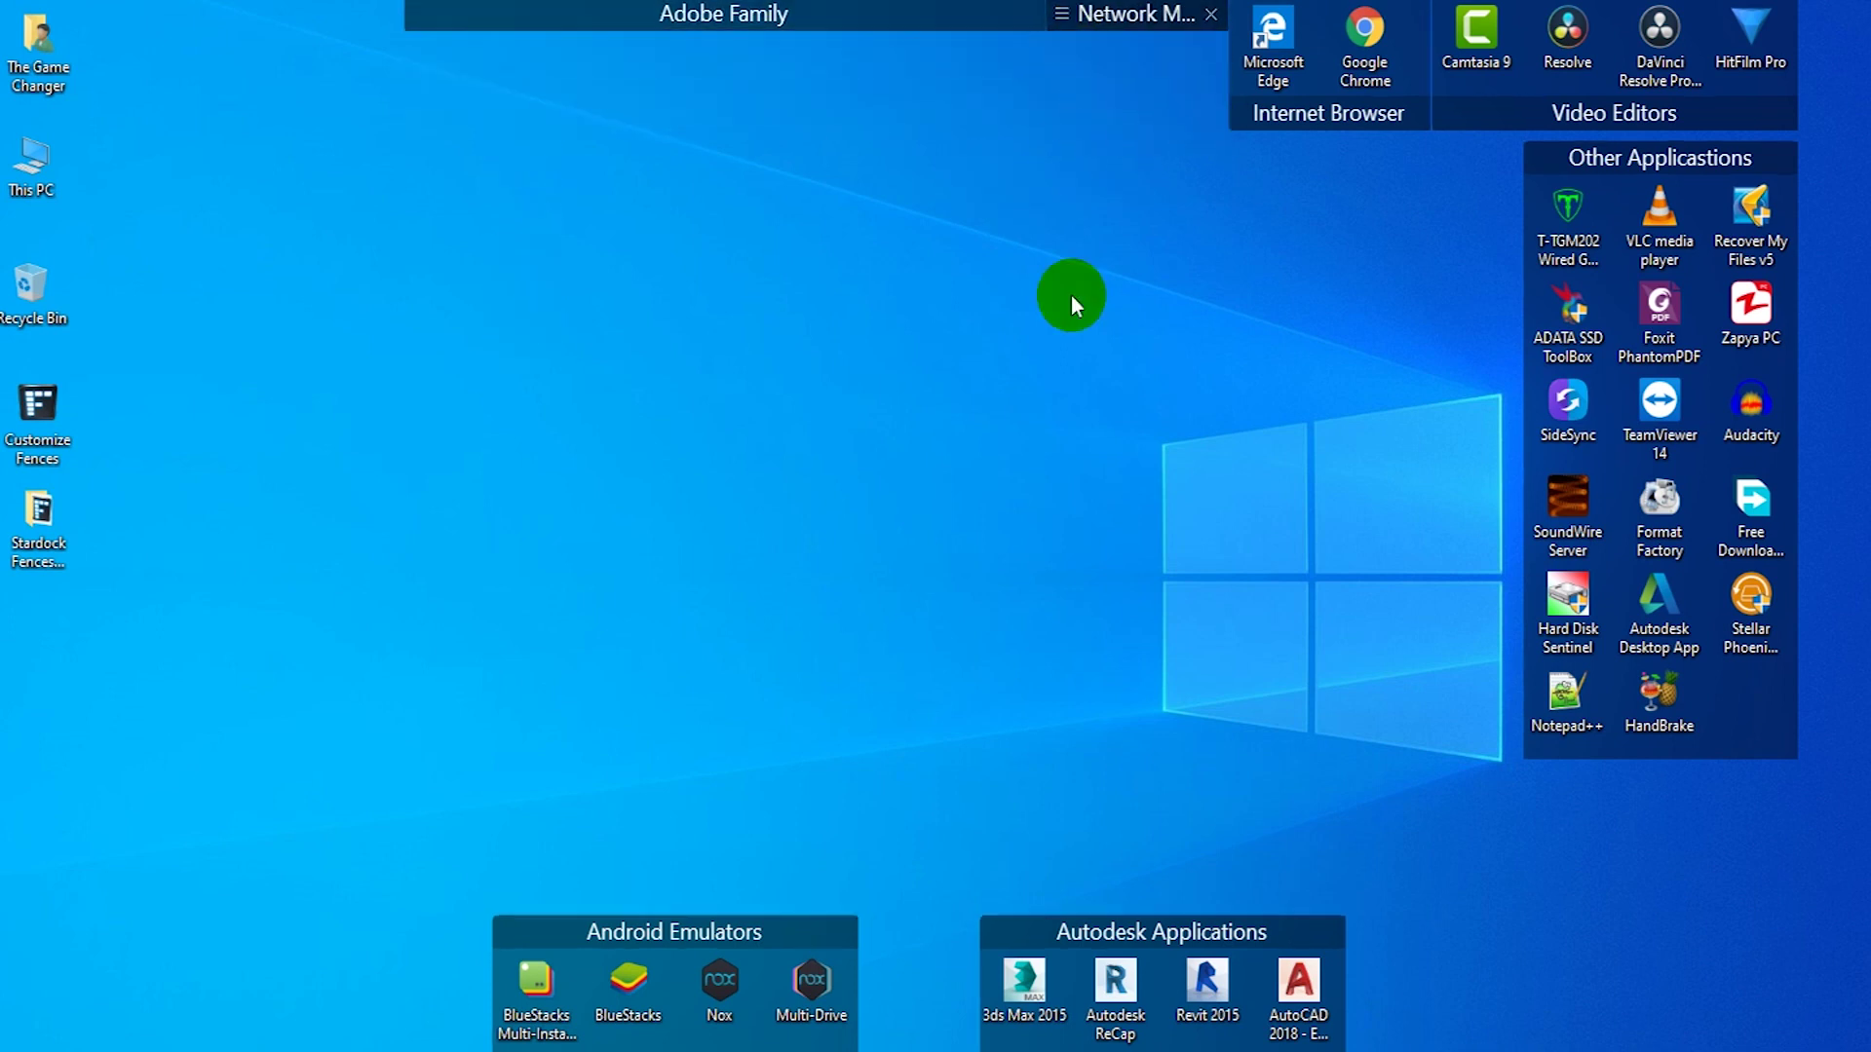
pyautogui.moveTo(1073, 21)
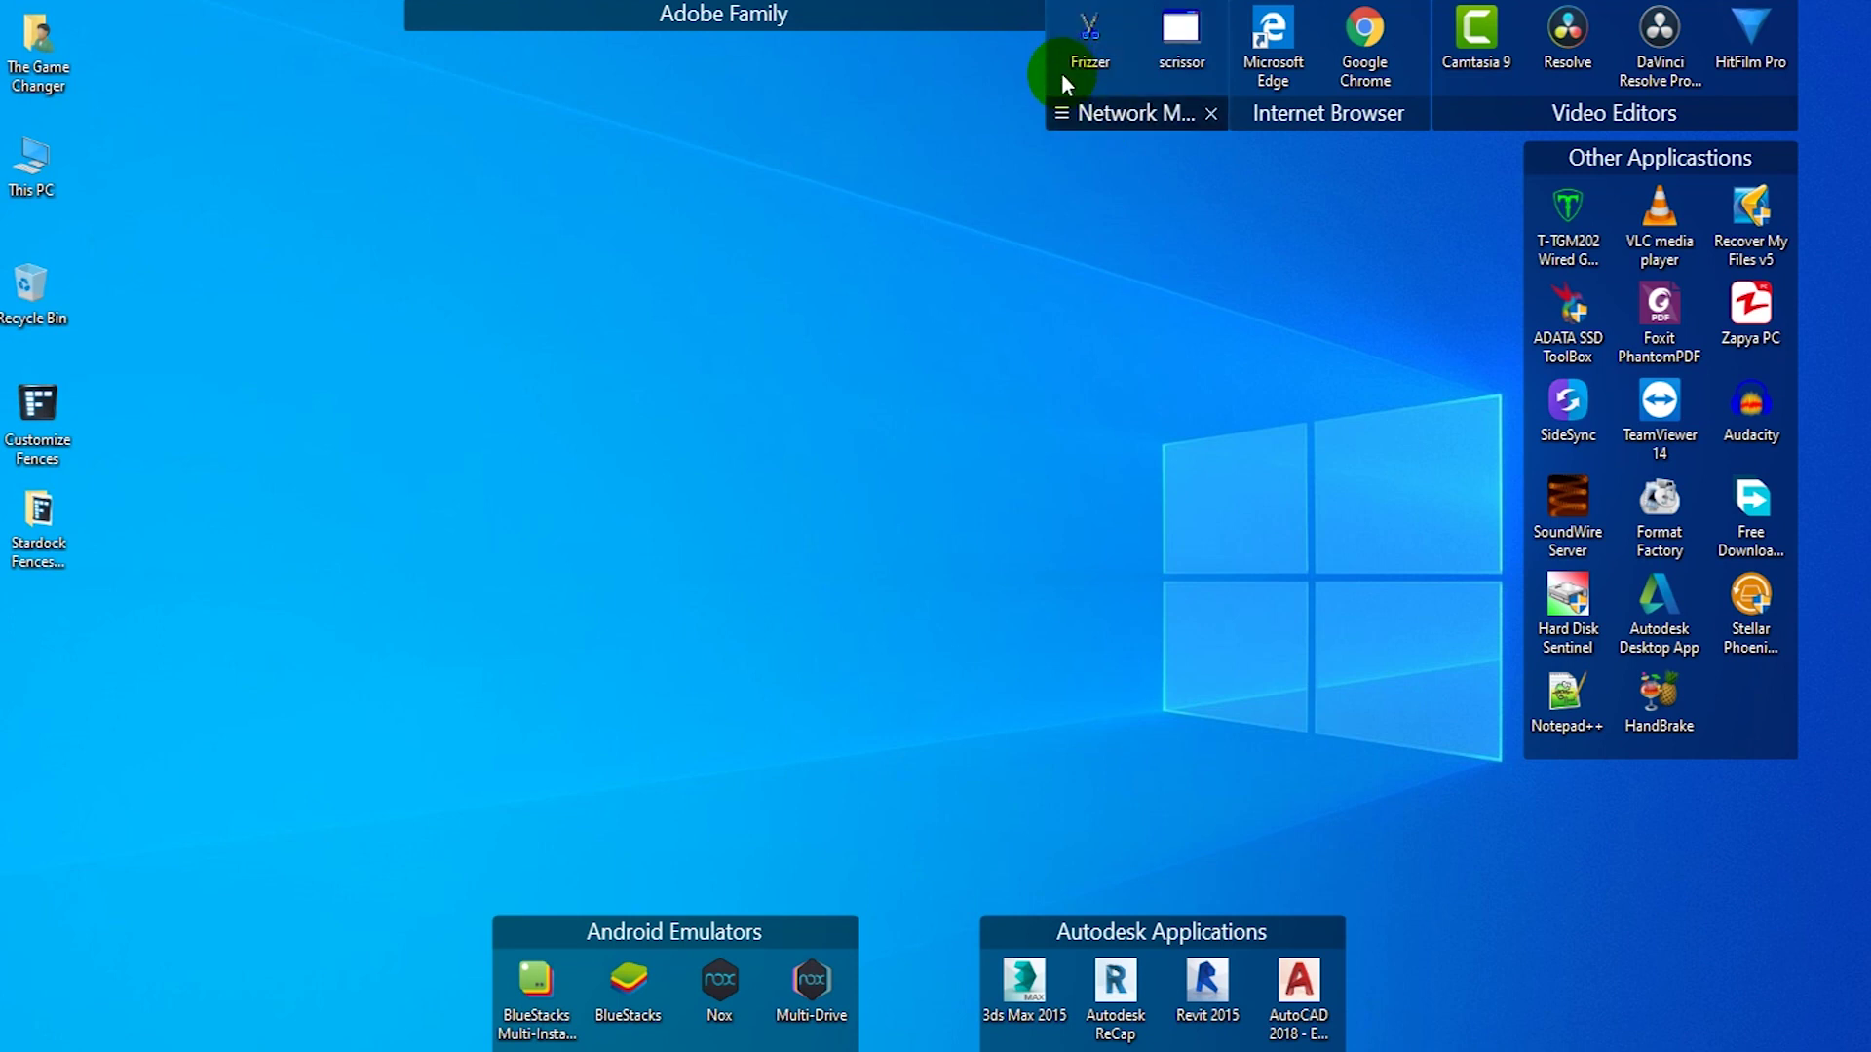
pyautogui.moveTo(514, 23)
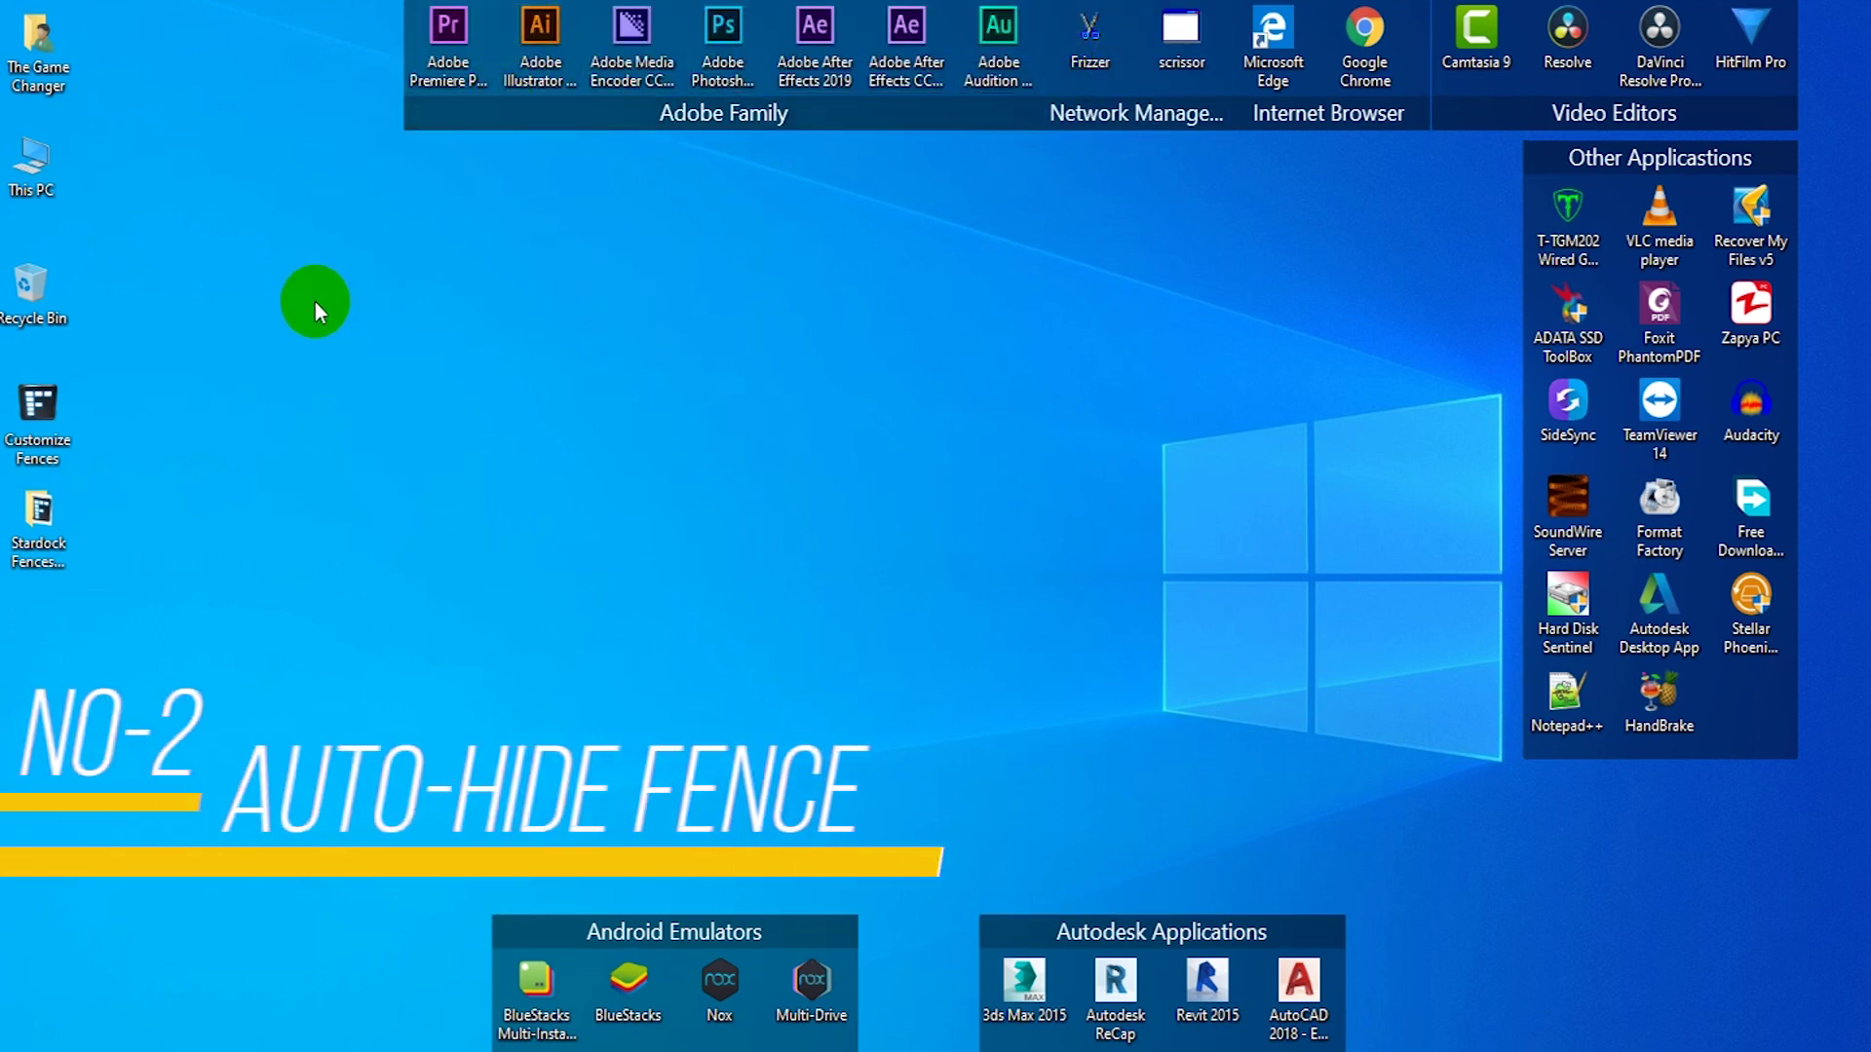
# Quick-hide all desktop icons and fences and bring them back.
pyautogui.doubleClick(283, 421)
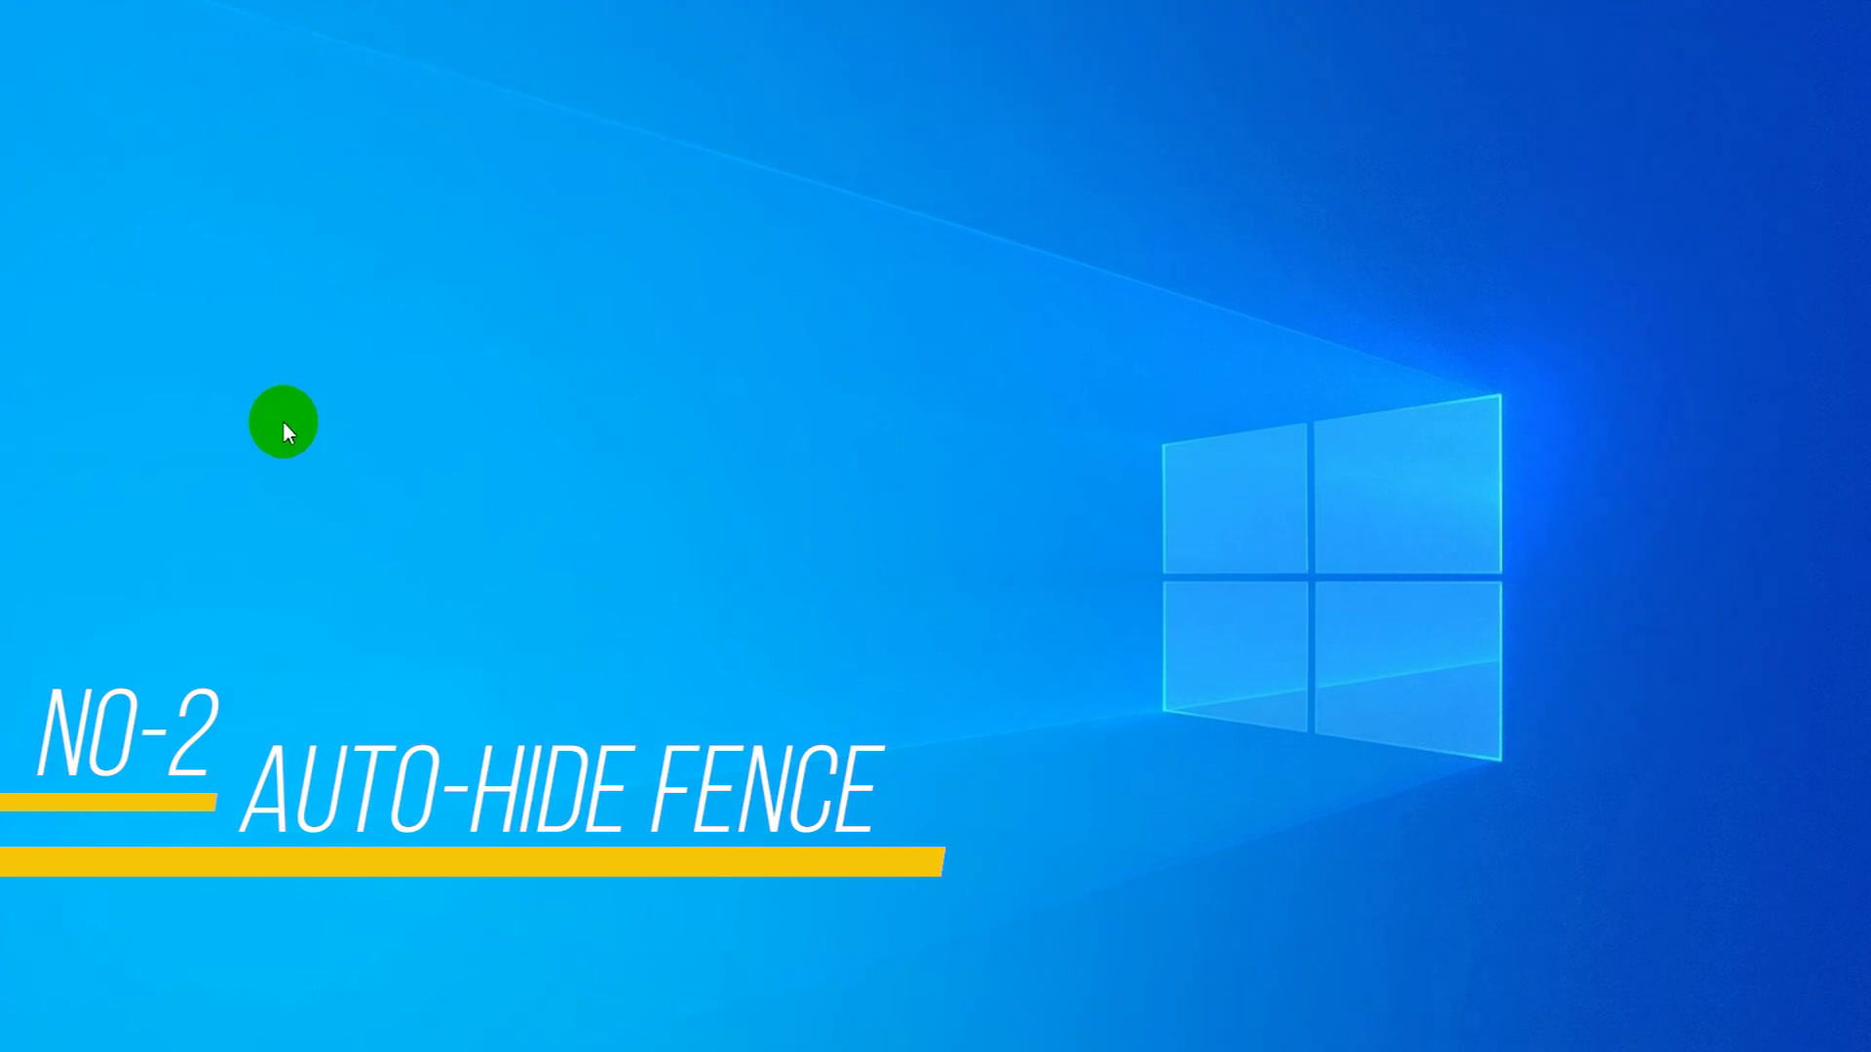
pyautogui.doubleClick(283, 422)
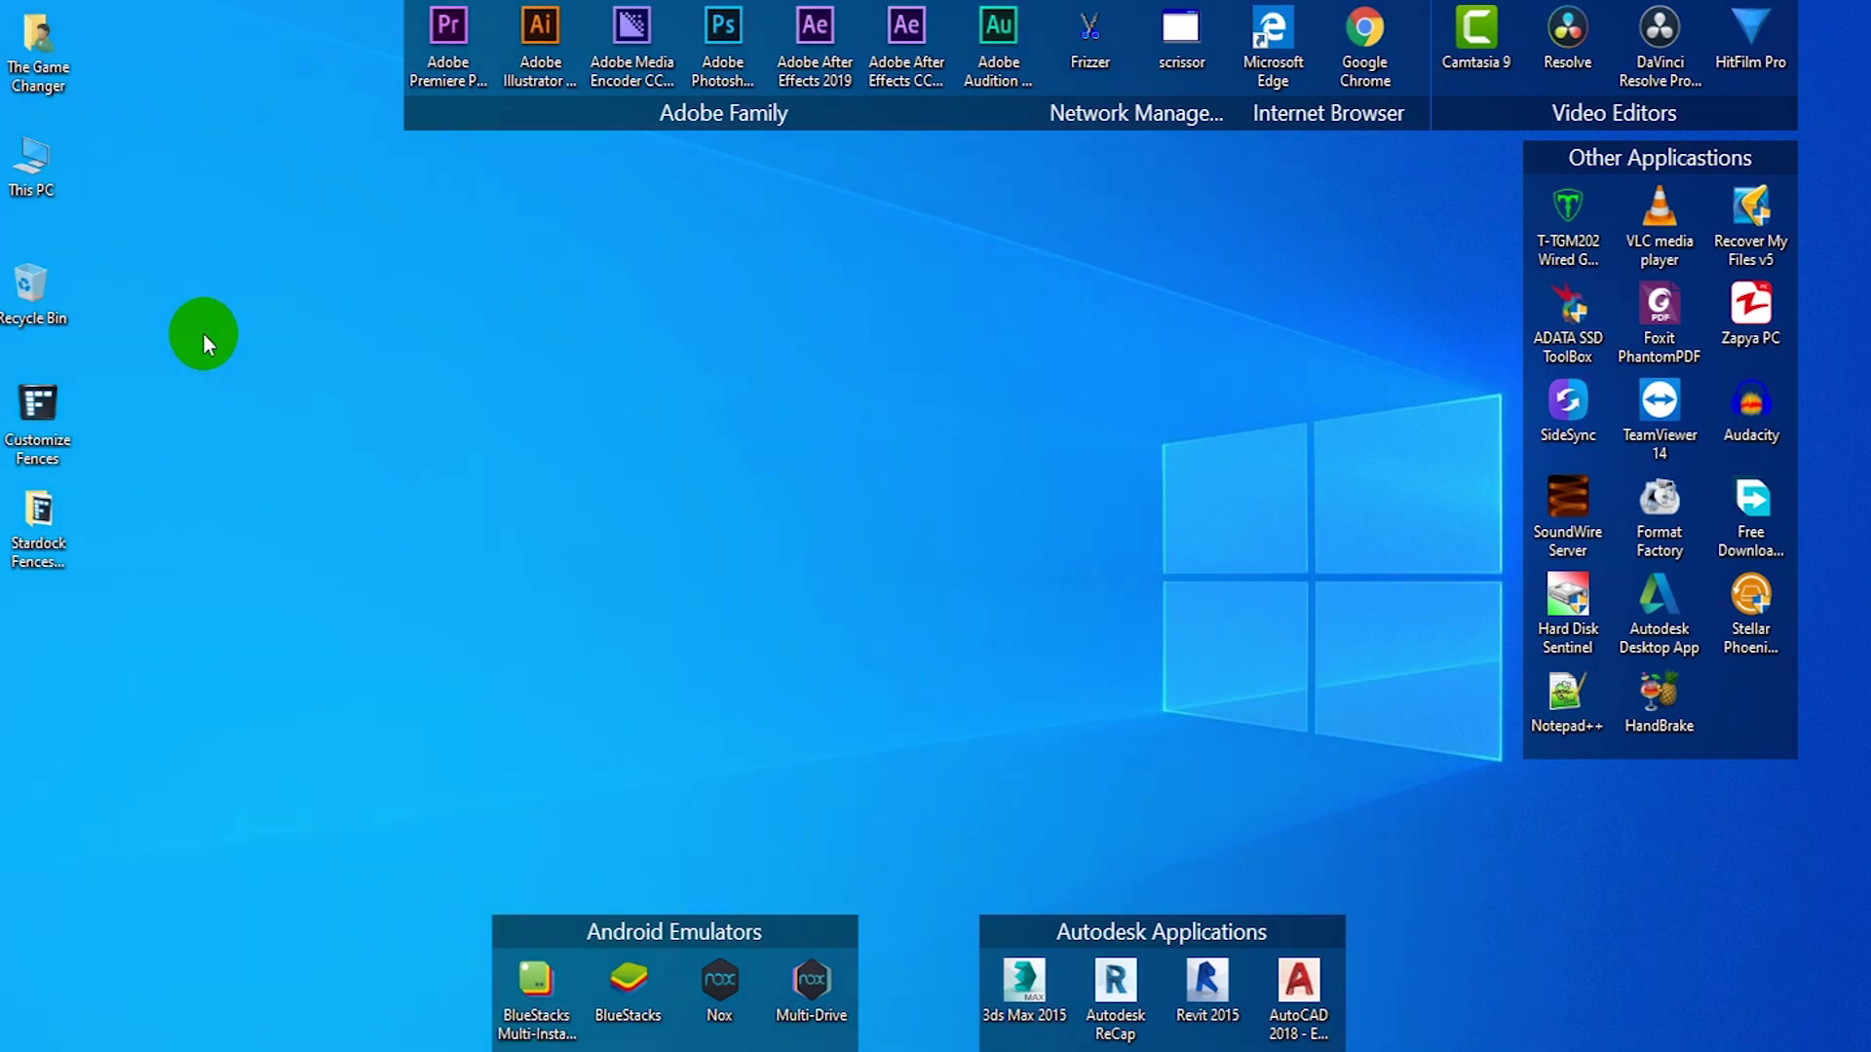
# Exclude The Game Changer folder, This PC and Recycle Bin from Fences' quick-hide.
pyautogui.rightClick(37, 39)
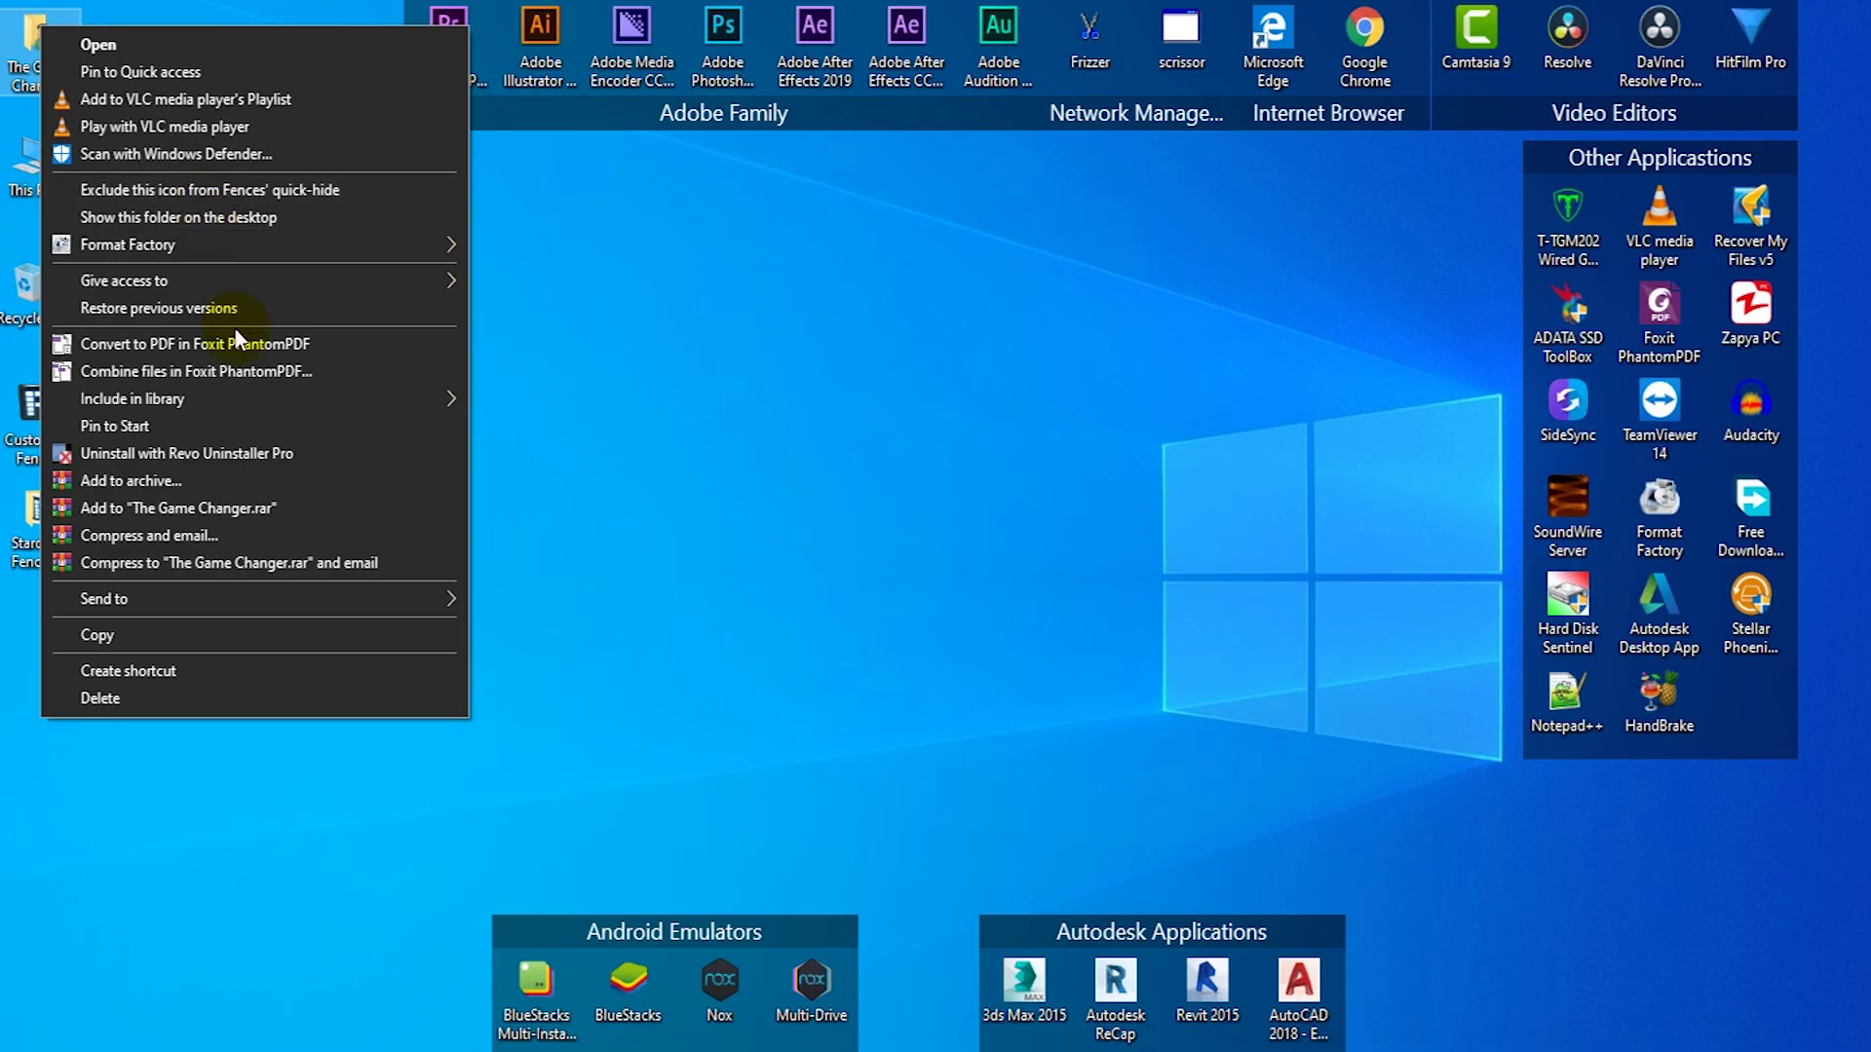
pyautogui.click(384, 195)
pyautogui.click(24, 178)
pyautogui.rightClick(24, 177)
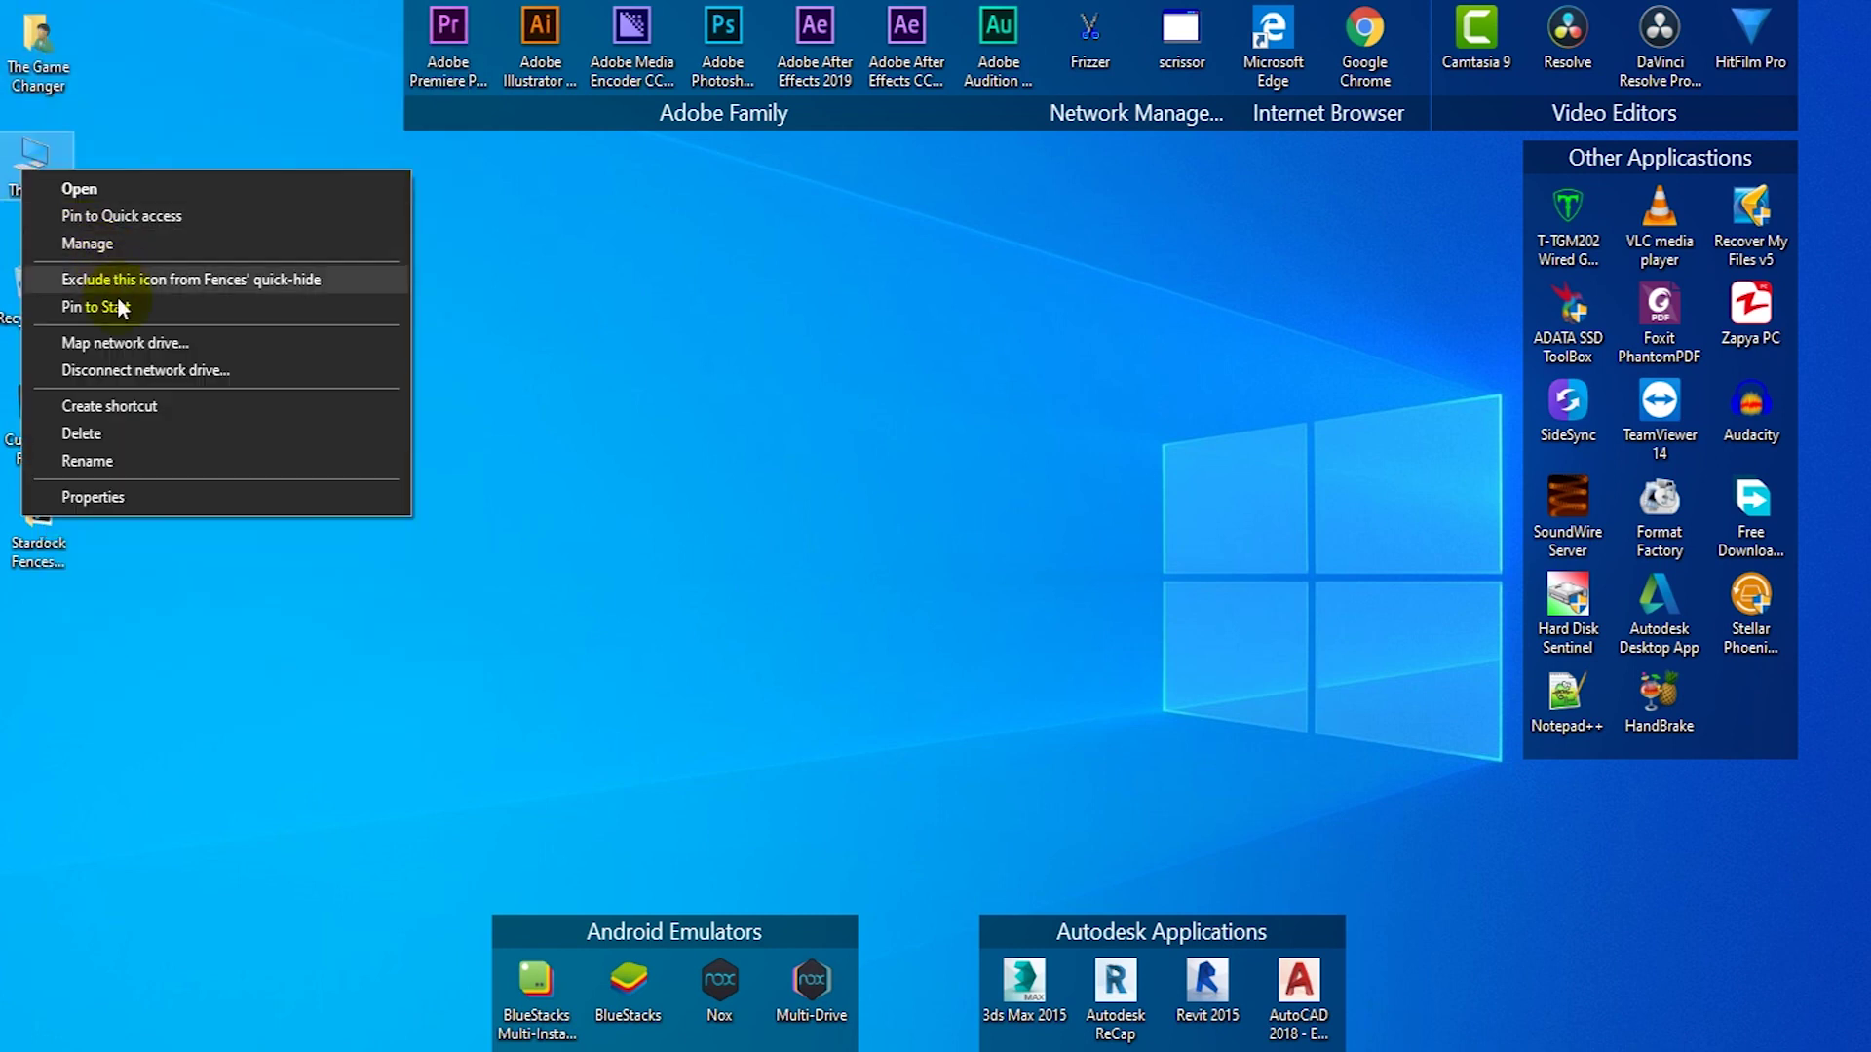
pyautogui.click(112, 282)
pyautogui.rightClick(45, 302)
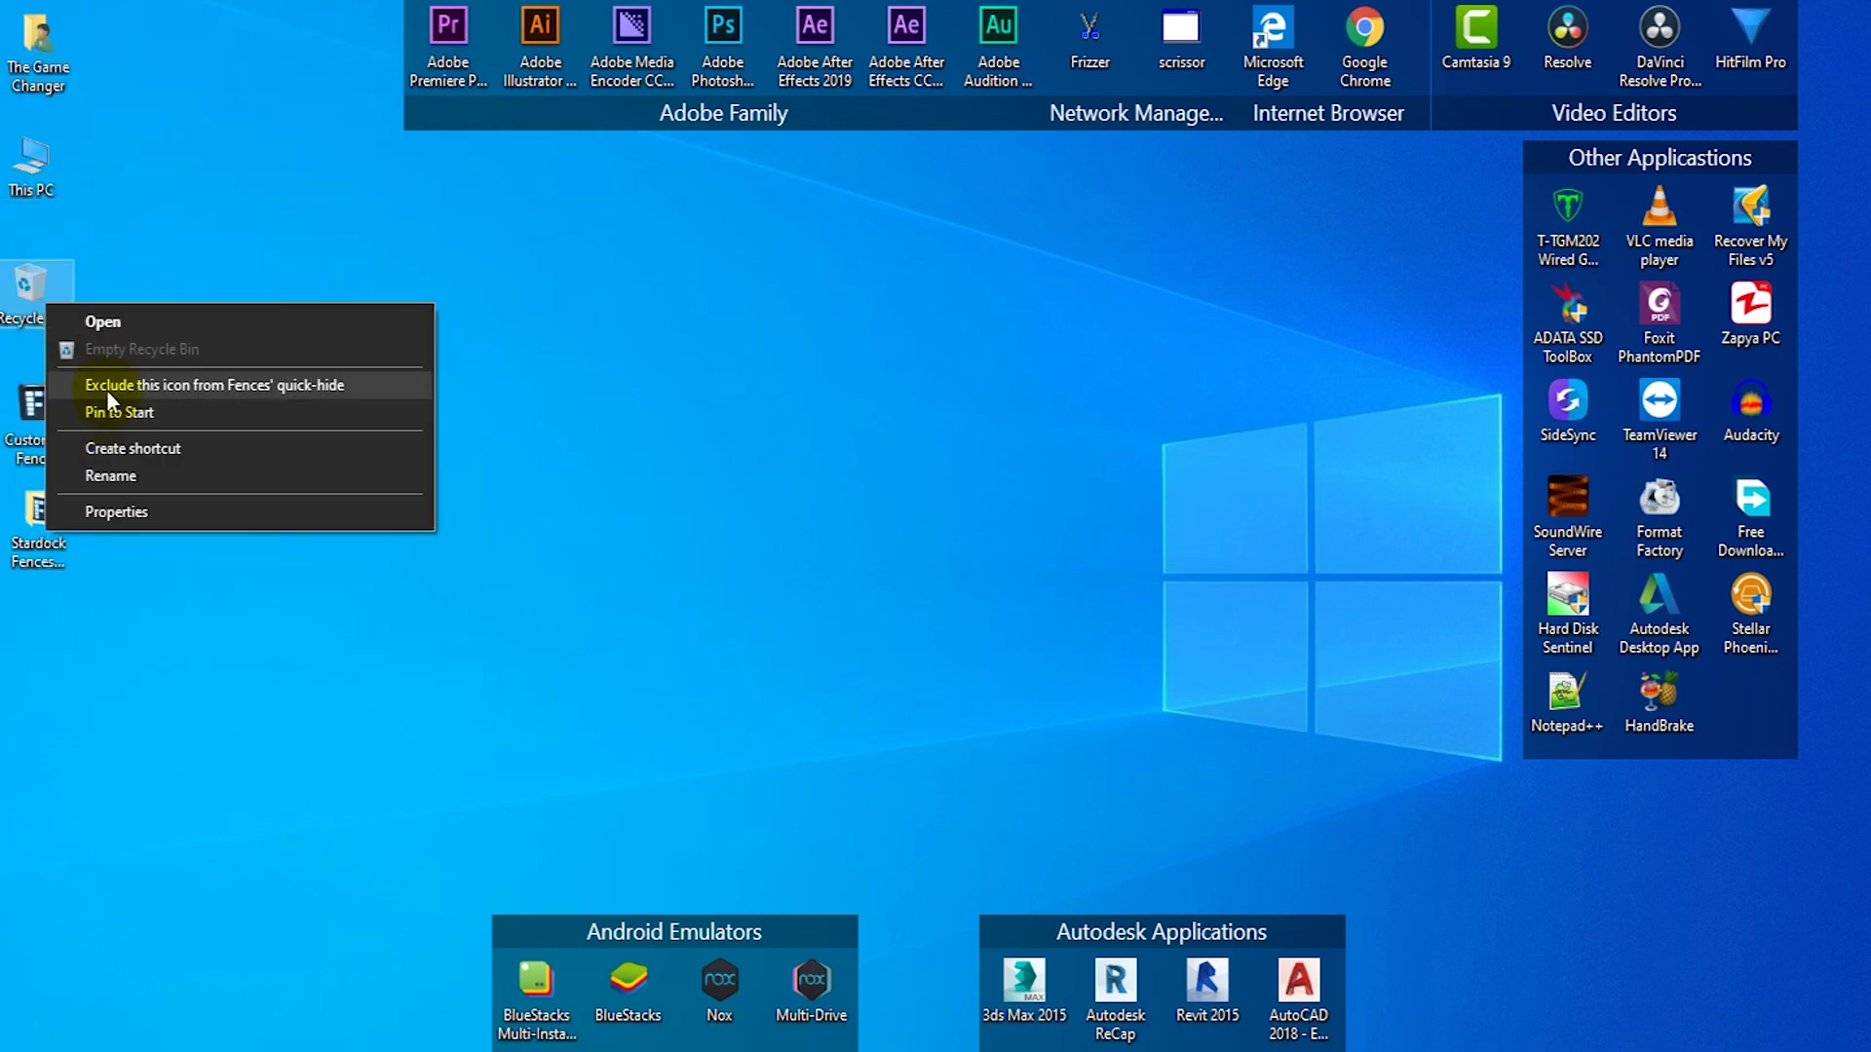
pyautogui.click(109, 386)
# Test the quick-hide exclusions by hiding and restoring the desktop contents twice.
pyautogui.doubleClick(584, 357)
pyautogui.doubleClick(560, 353)
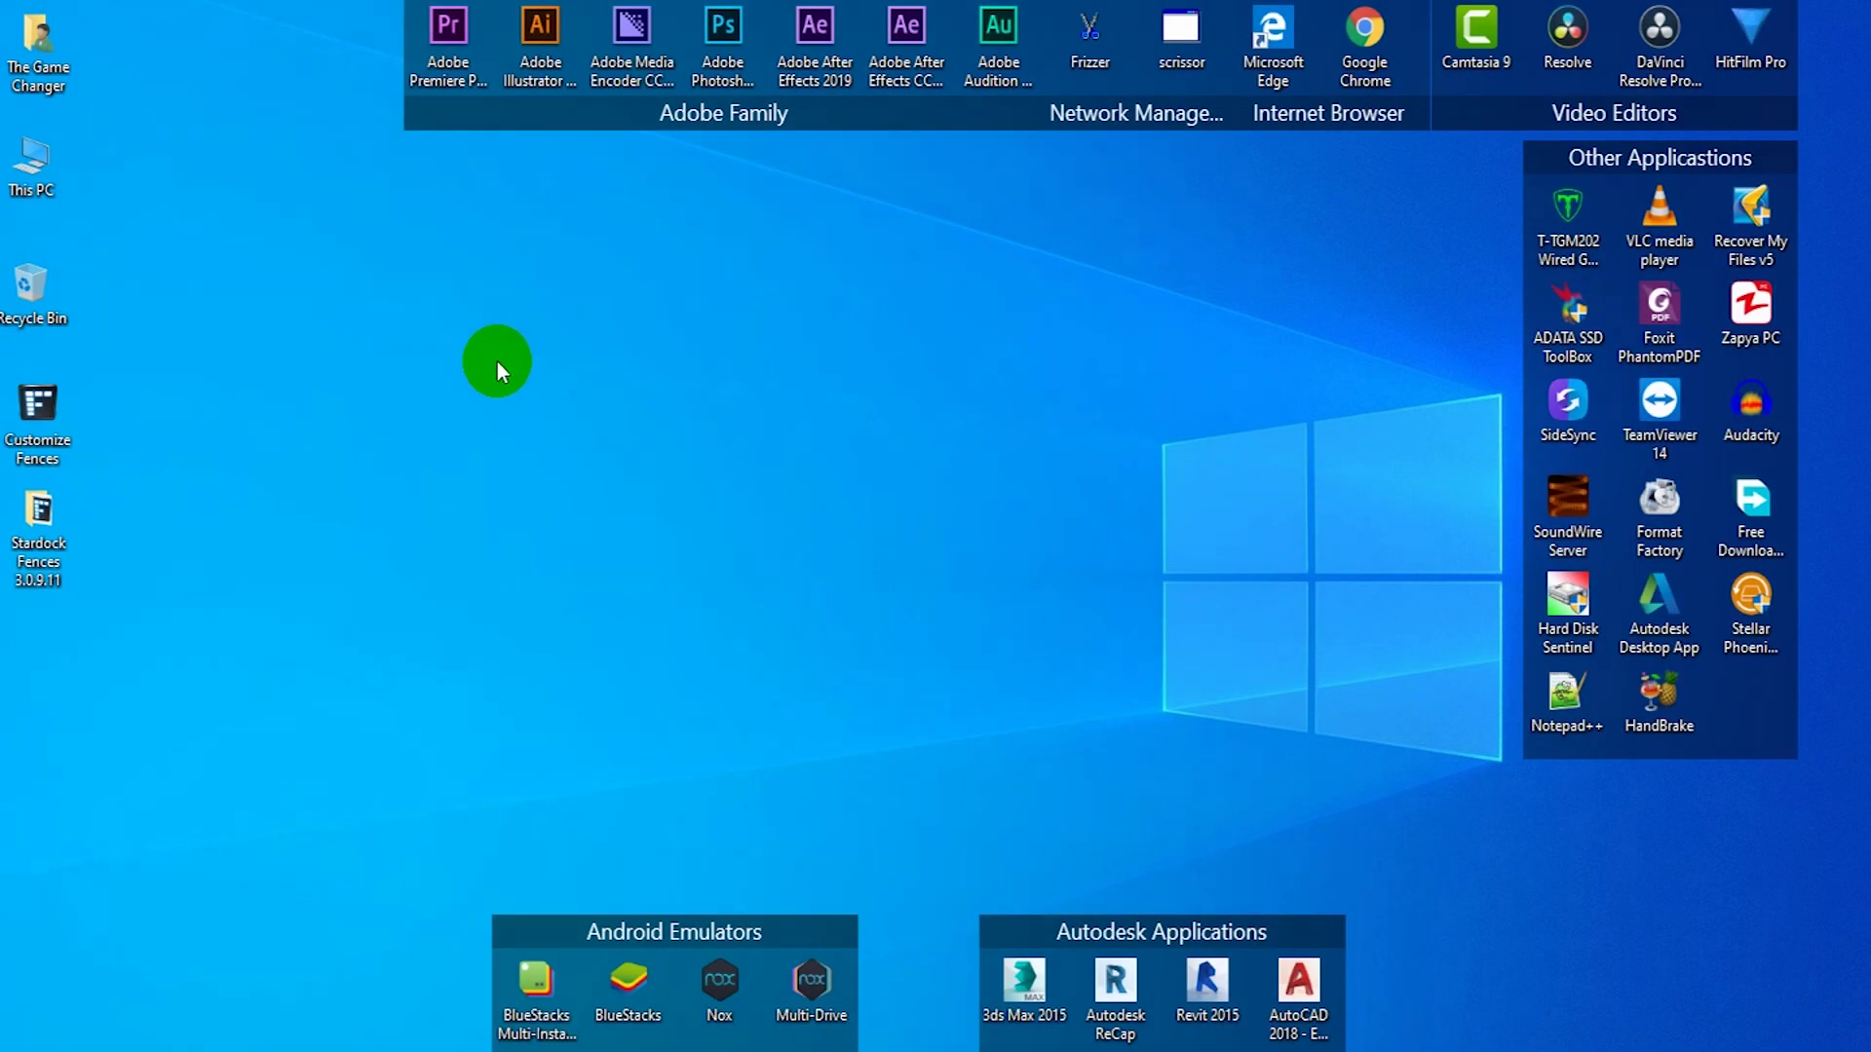
pyautogui.doubleClick(496, 361)
pyautogui.doubleClick(497, 361)
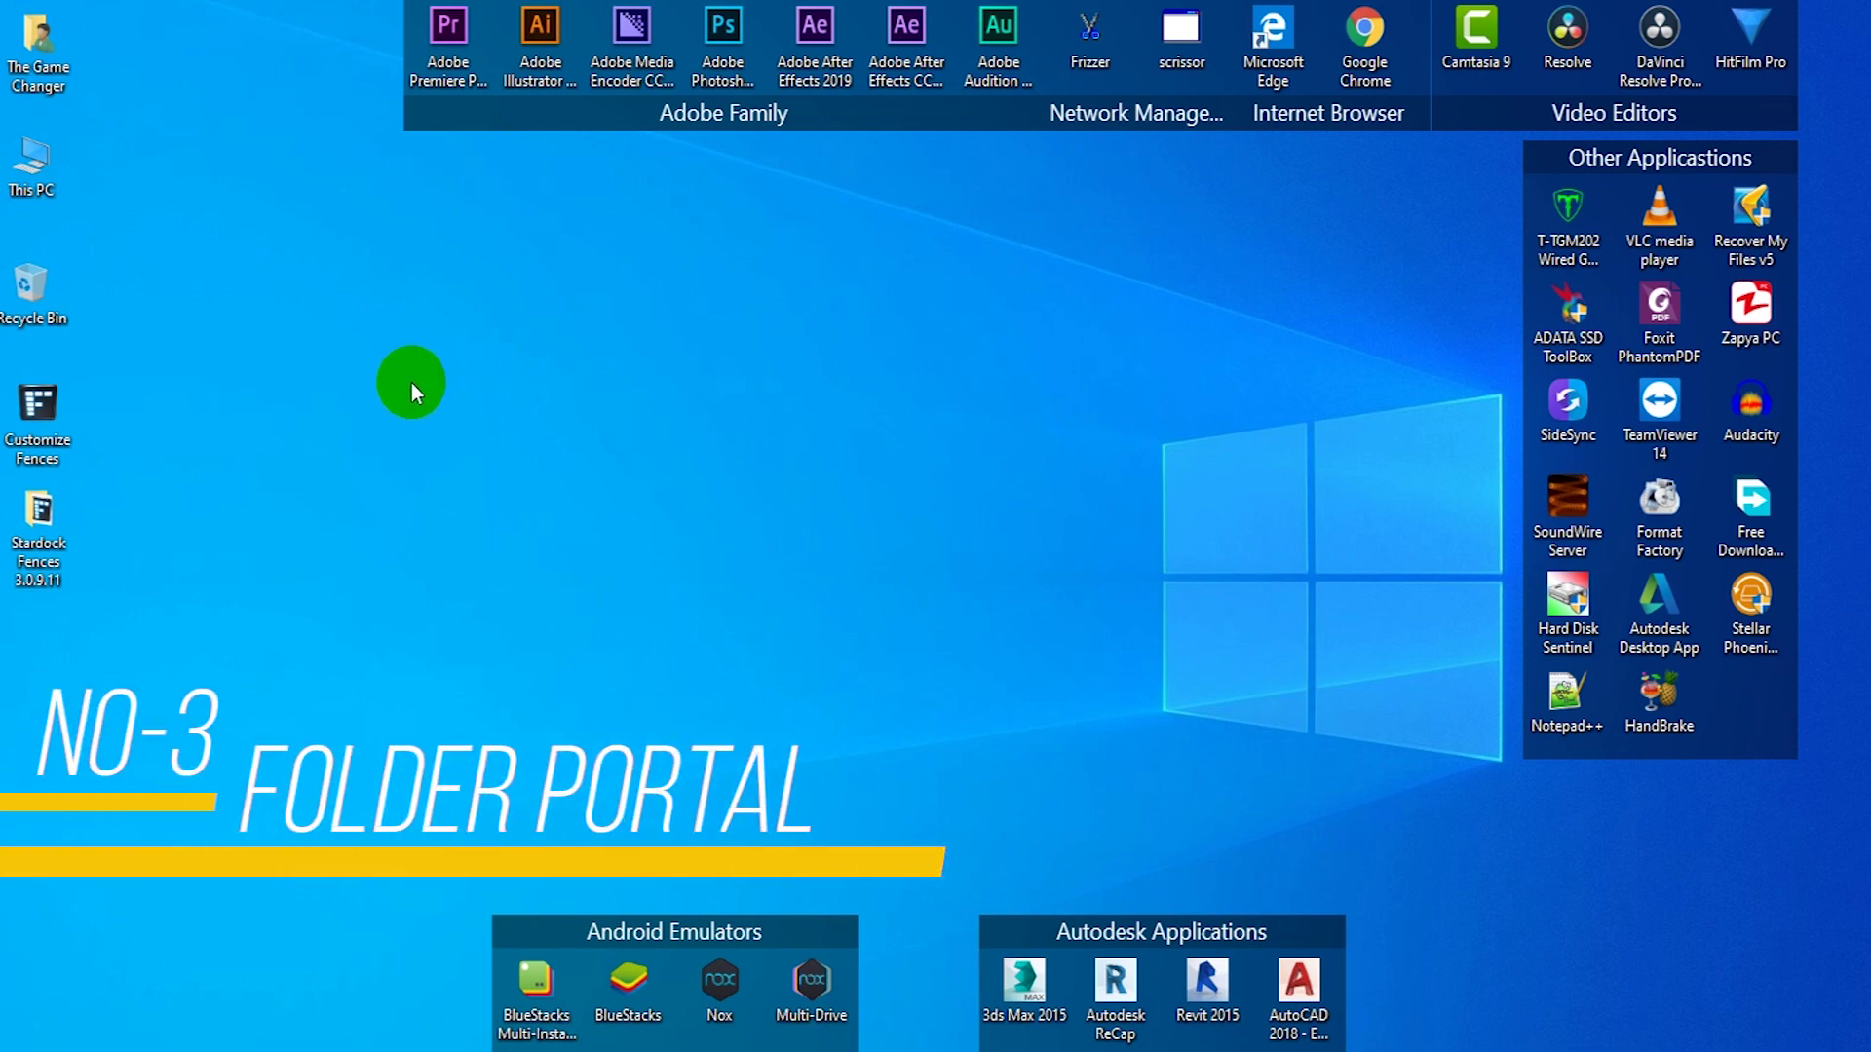
# Create a folder portal in the empty desktop area from the Installation folder on Storage (E:), and enlarge it to fit all its subfolders.
pyautogui.moveTo(519, 392); pyautogui.dragTo(817, 543)
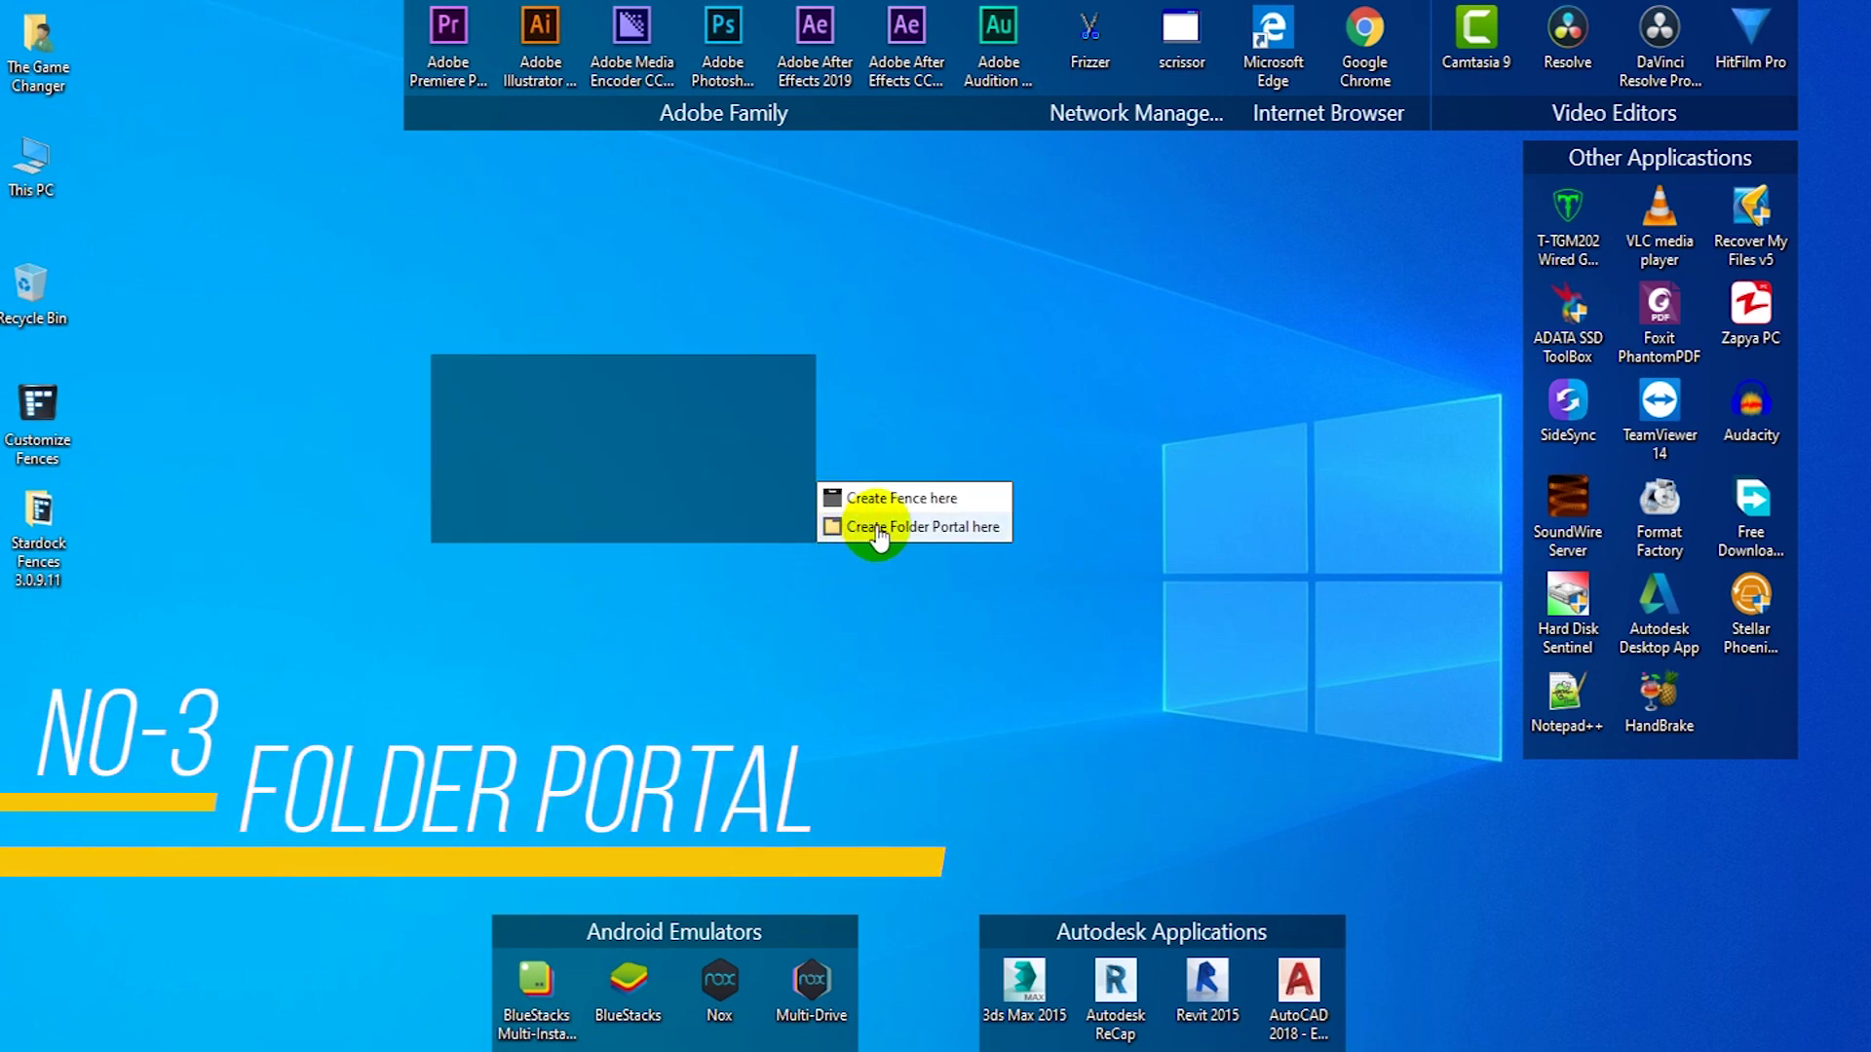
pyautogui.click(879, 531)
pyautogui.click(78, 350)
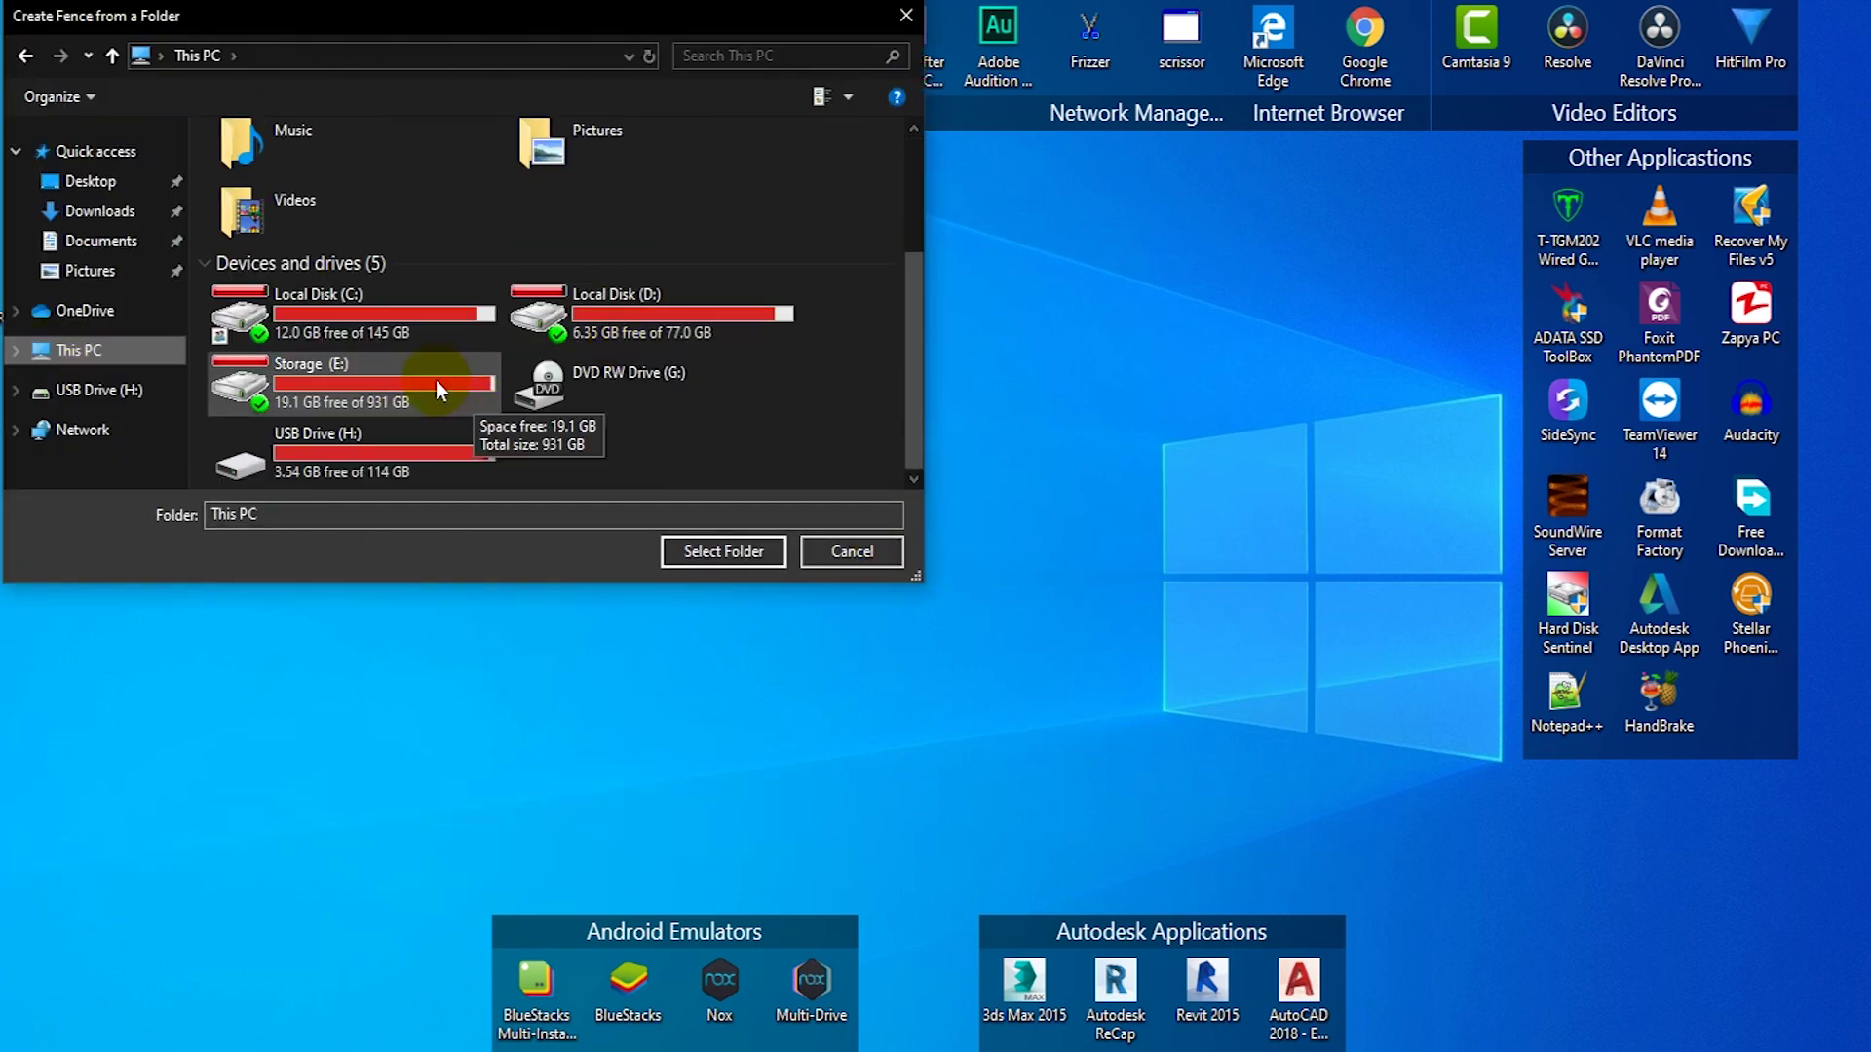
pyautogui.doubleClick(436, 380)
pyautogui.click(441, 375)
pyautogui.press('z')
pyautogui.press('Return')
pyautogui.press('i')
pyautogui.press('Return')
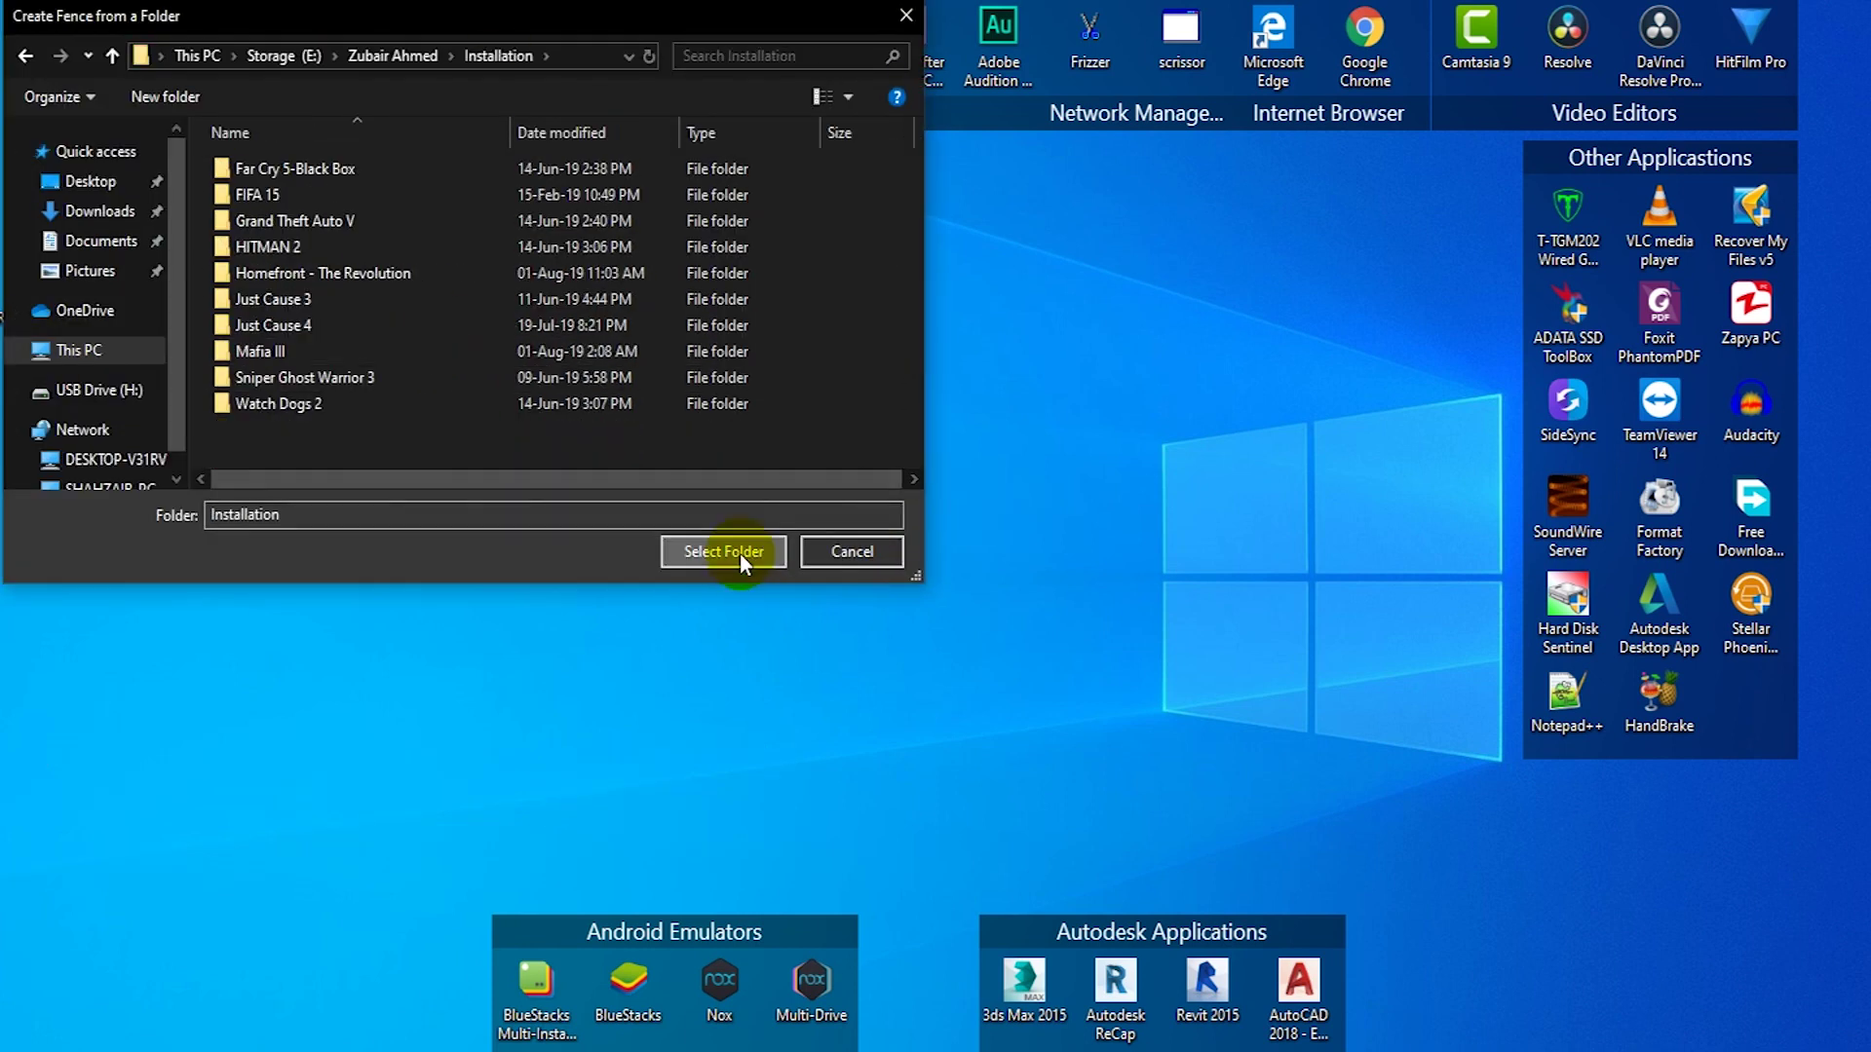
pyautogui.click(740, 553)
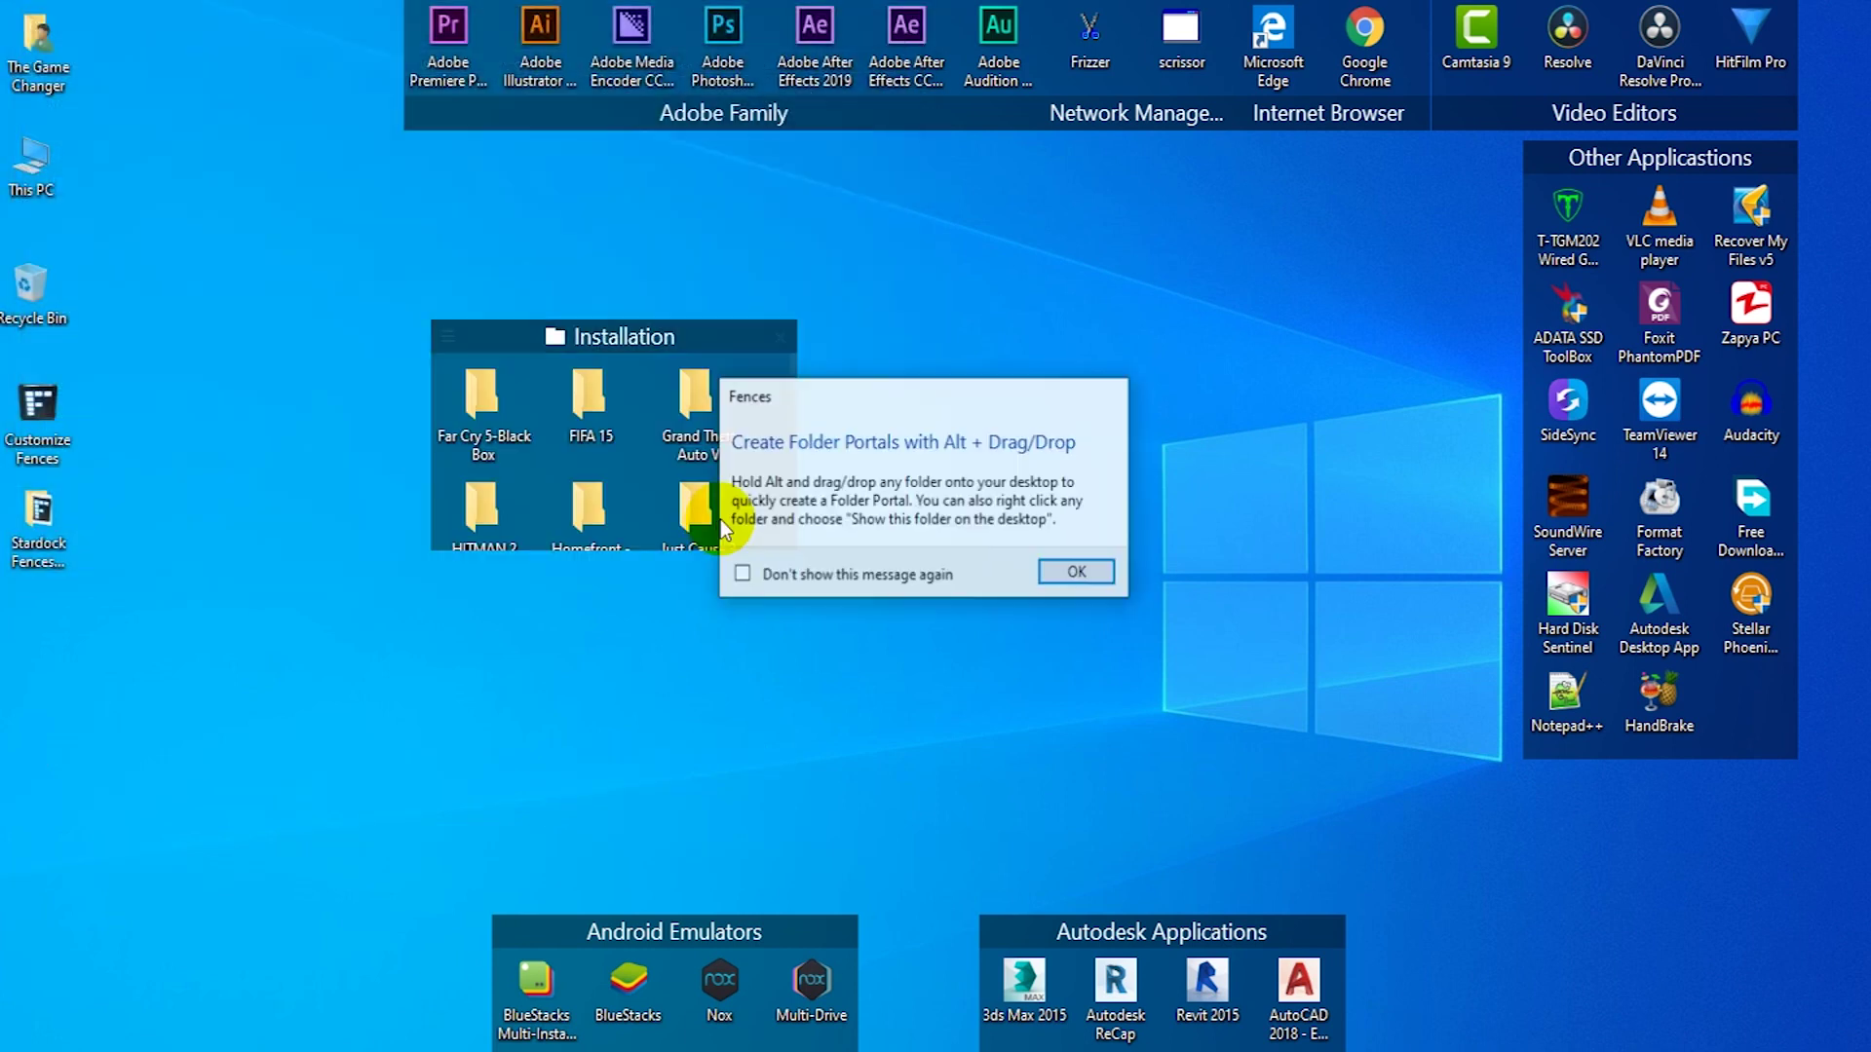
pyautogui.click(1079, 573)
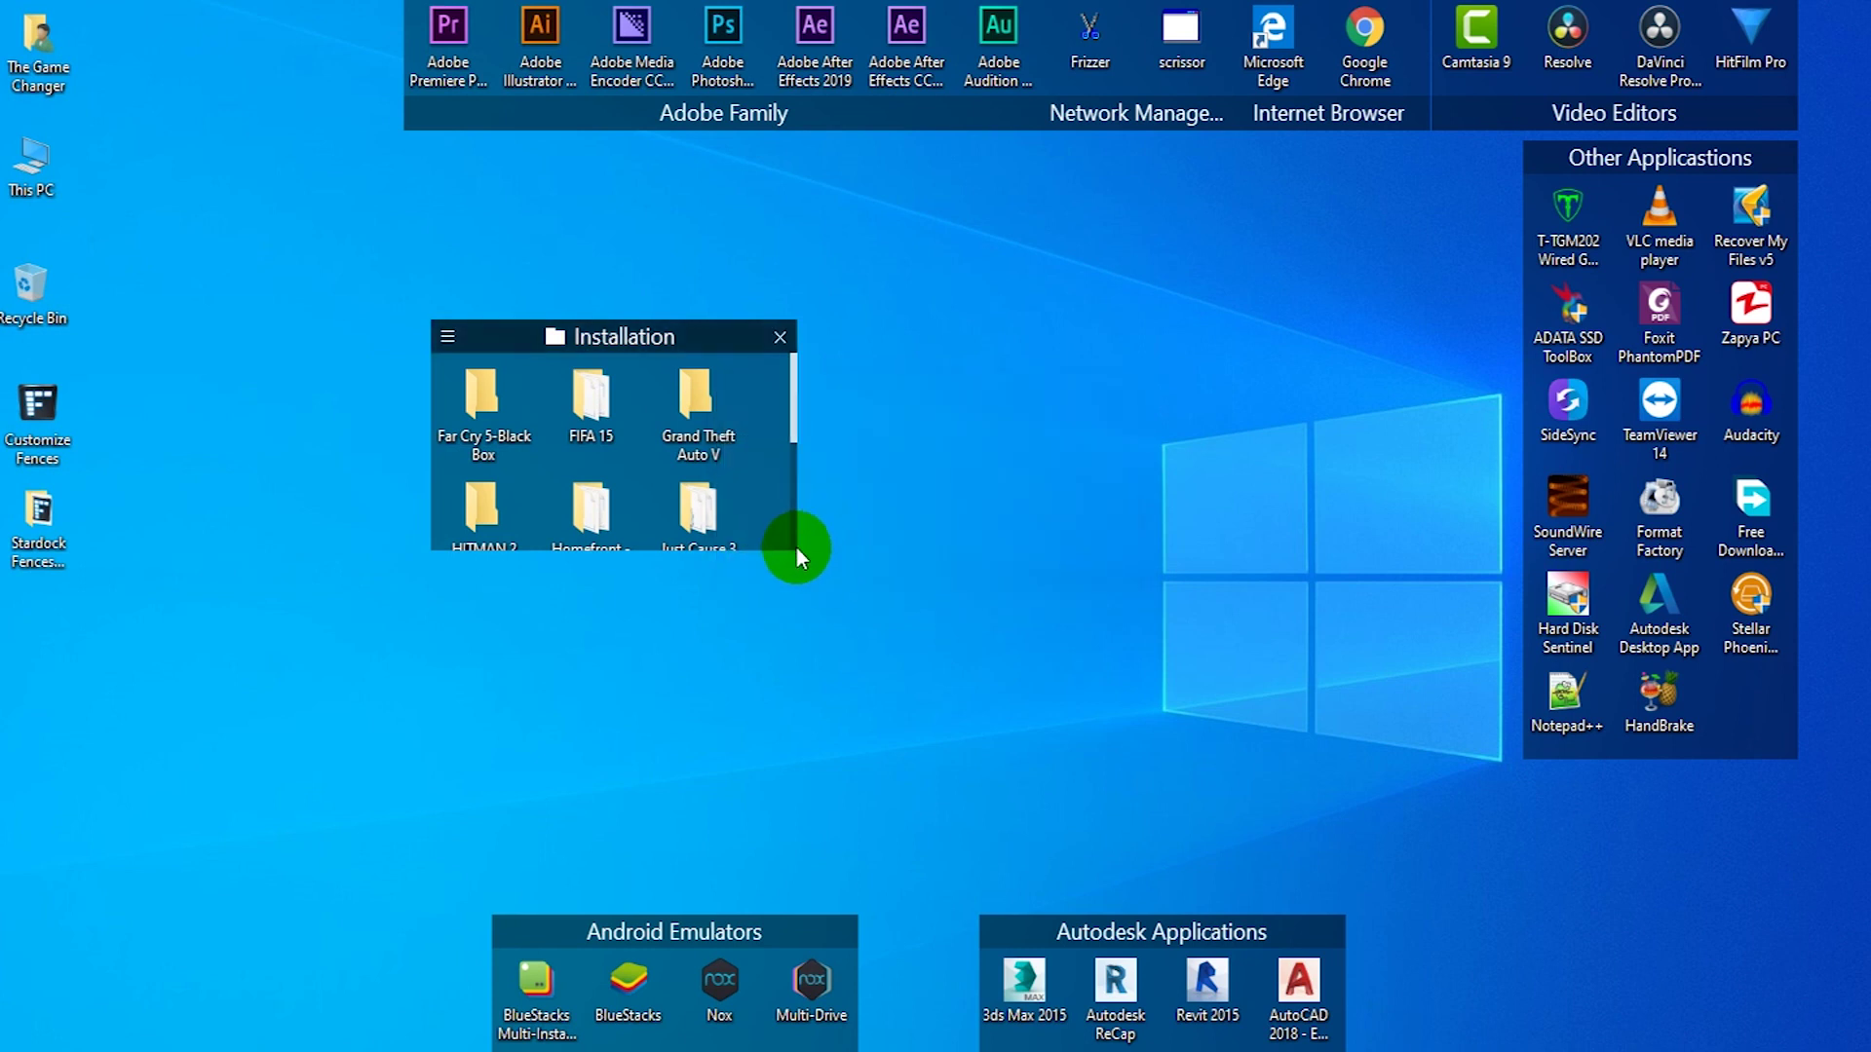
pyautogui.moveTo(798, 567); pyautogui.dragTo(1181, 565)
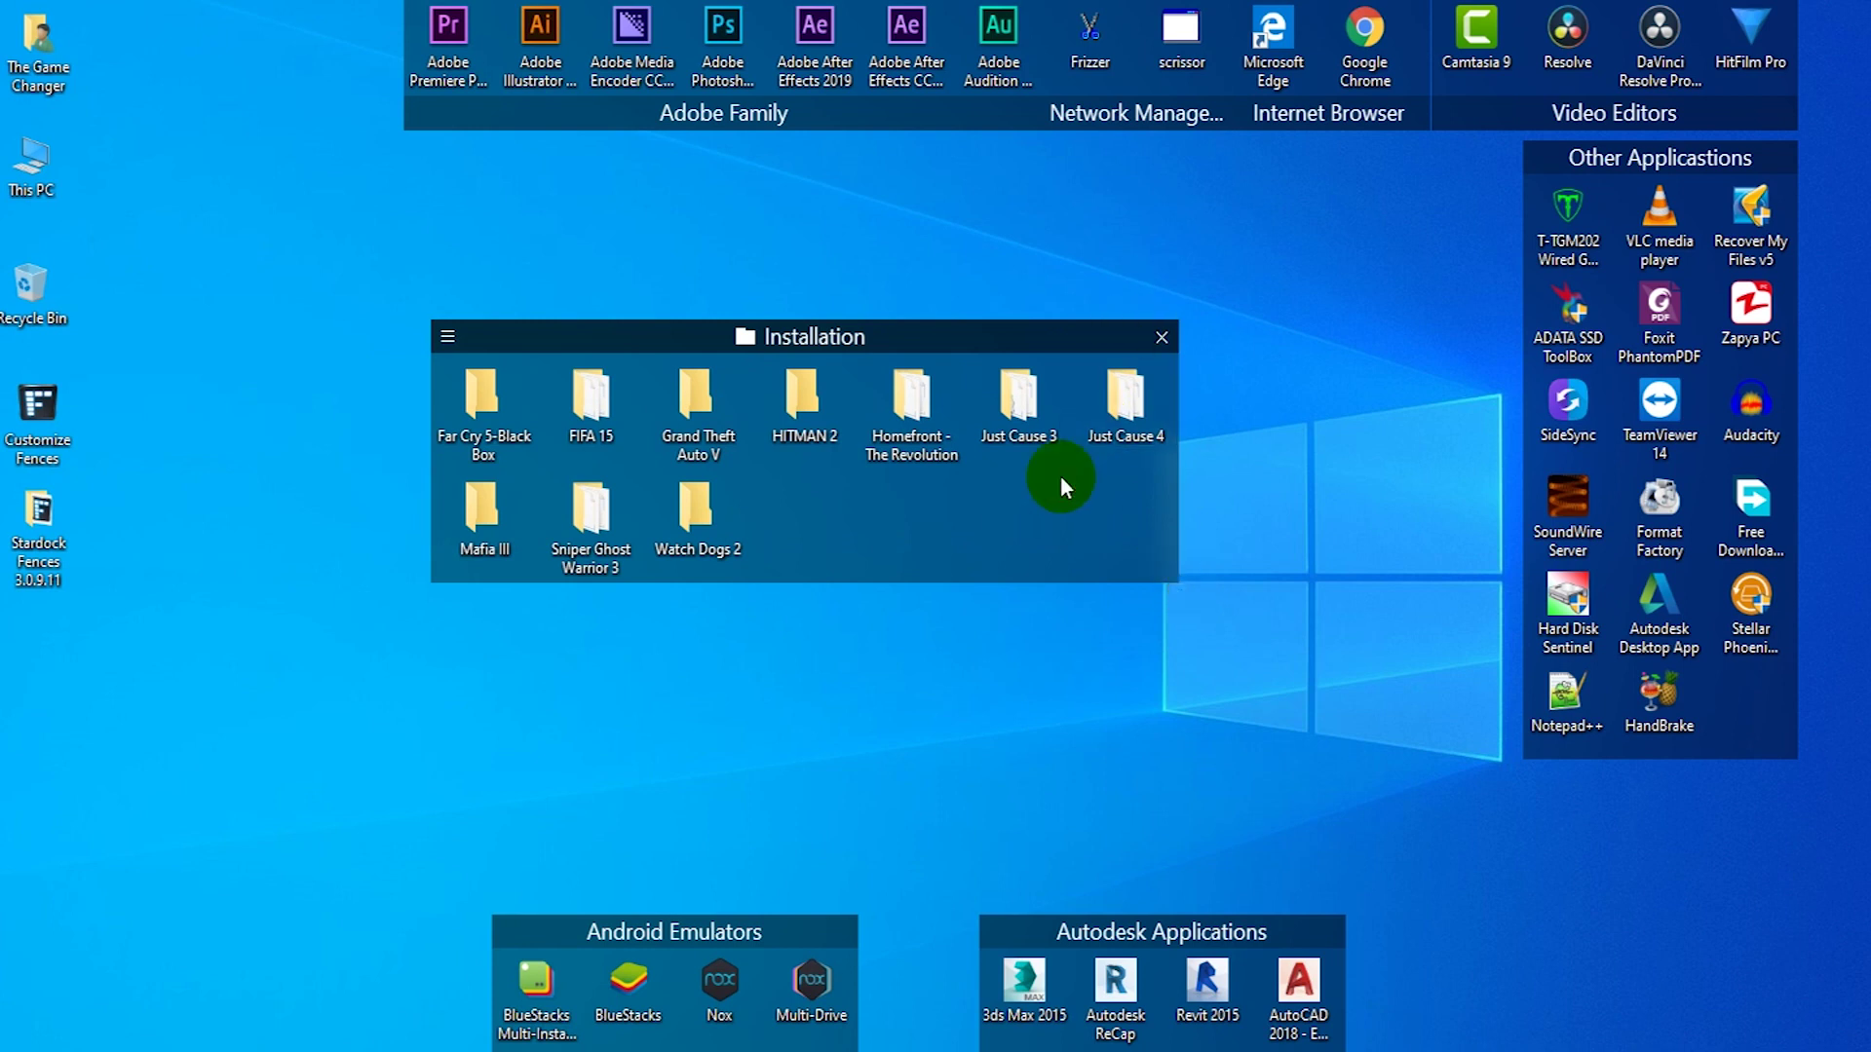
# Browse the HITMAN 2 and Grand Theft Auto V folders inside the Installation portal, returning to the parent folder each time.
pyautogui.doubleClick(772, 434)
pyautogui.click(484, 382)
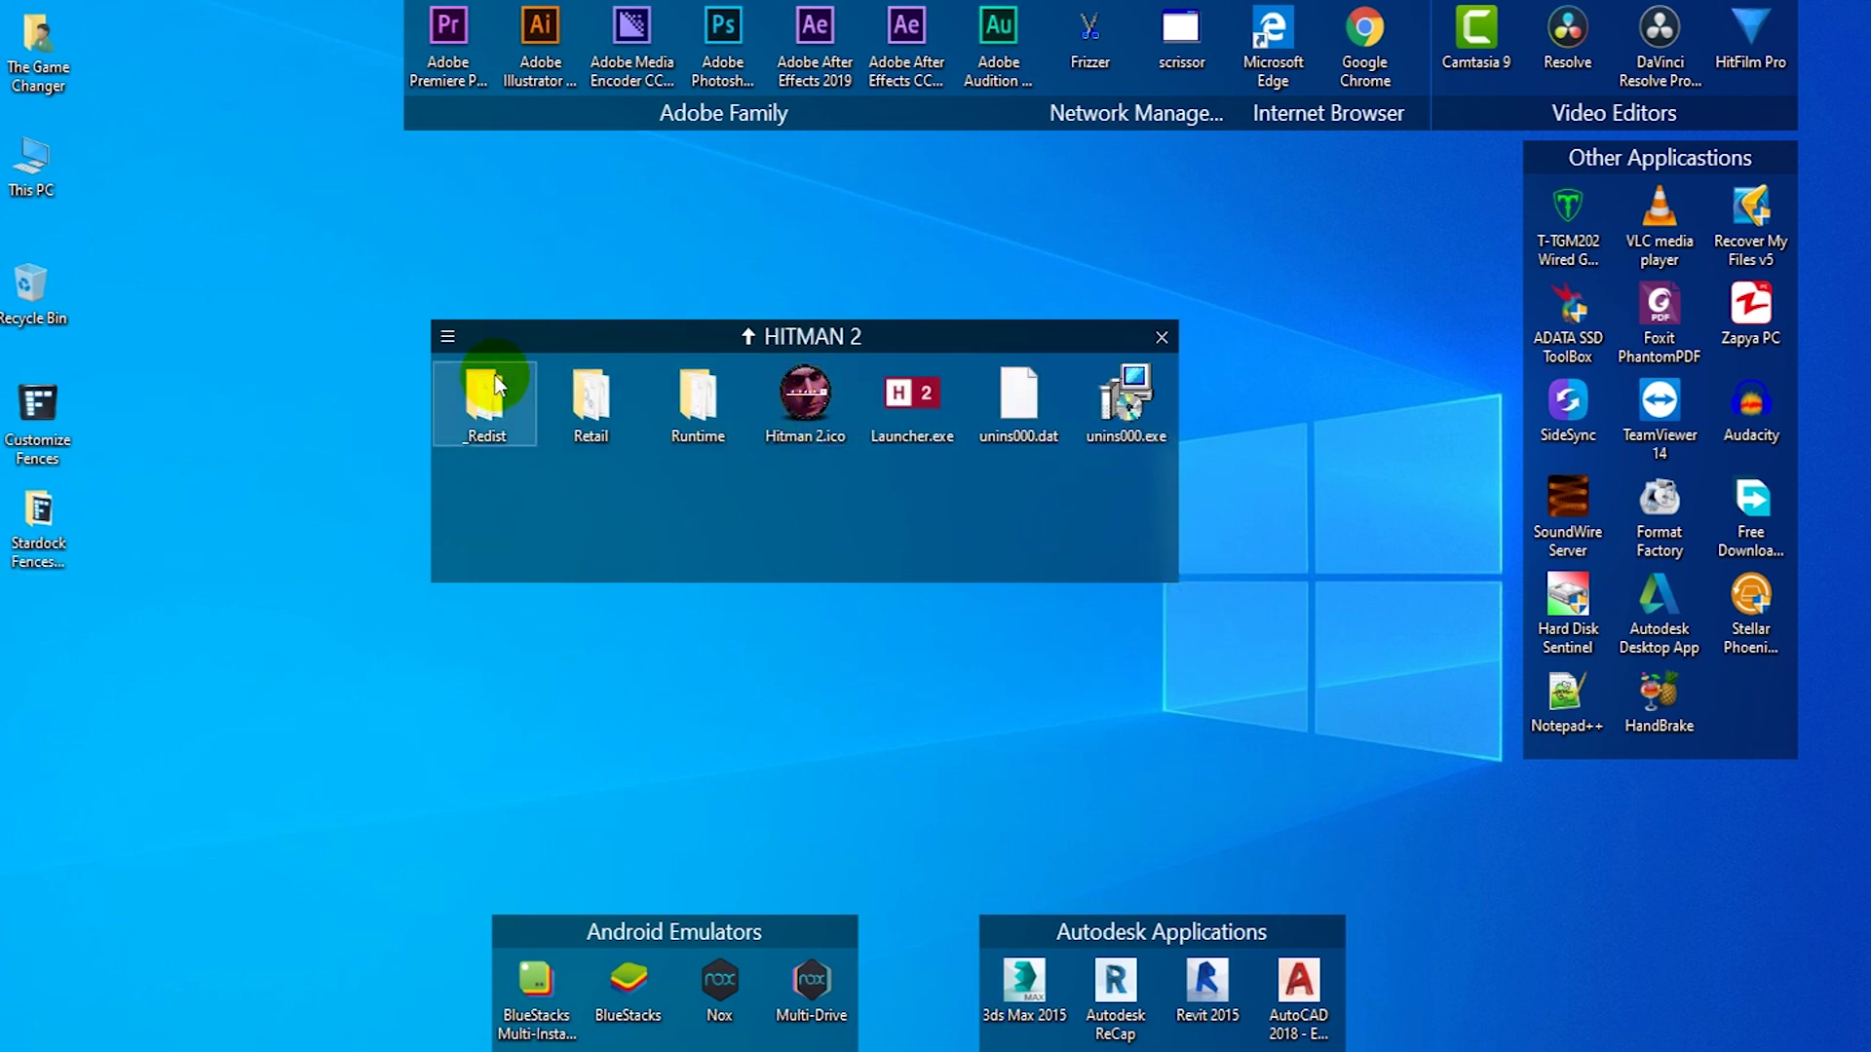
pyautogui.click(746, 485)
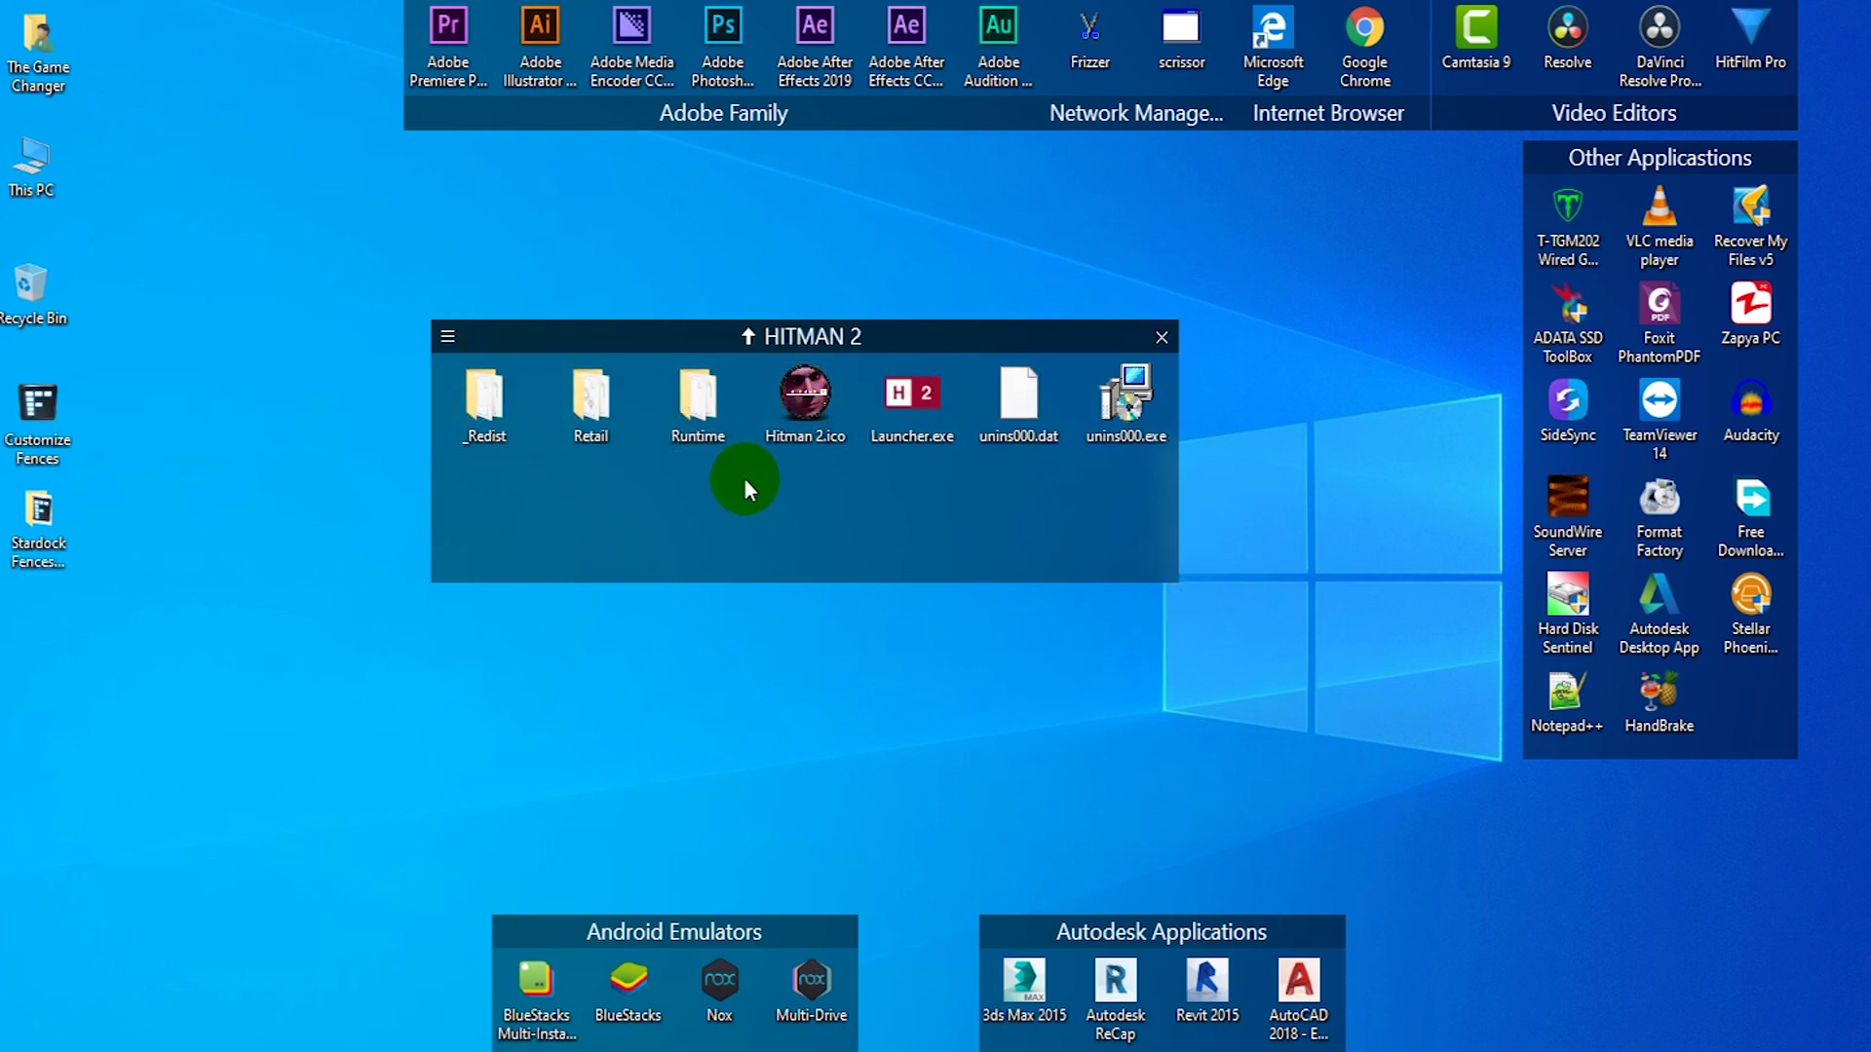
pyautogui.click(748, 336)
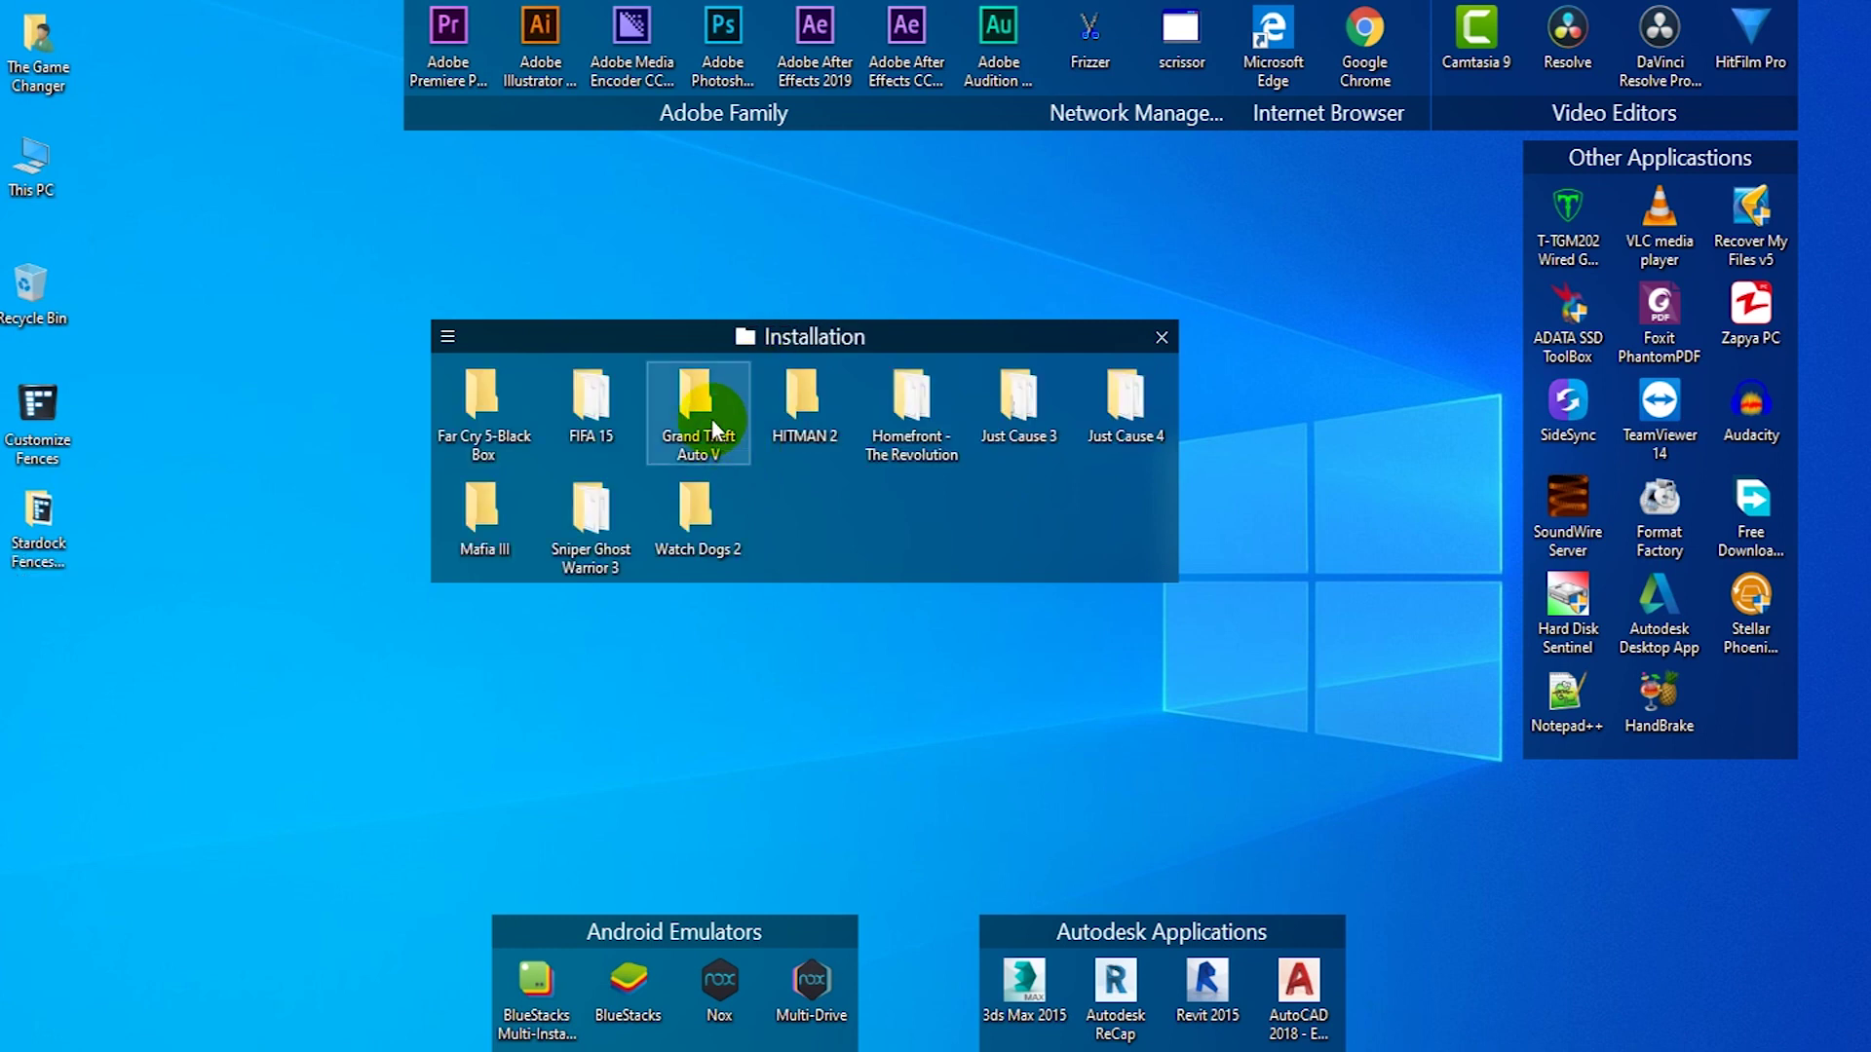
pyautogui.doubleClick(714, 428)
pyautogui.click(709, 335)
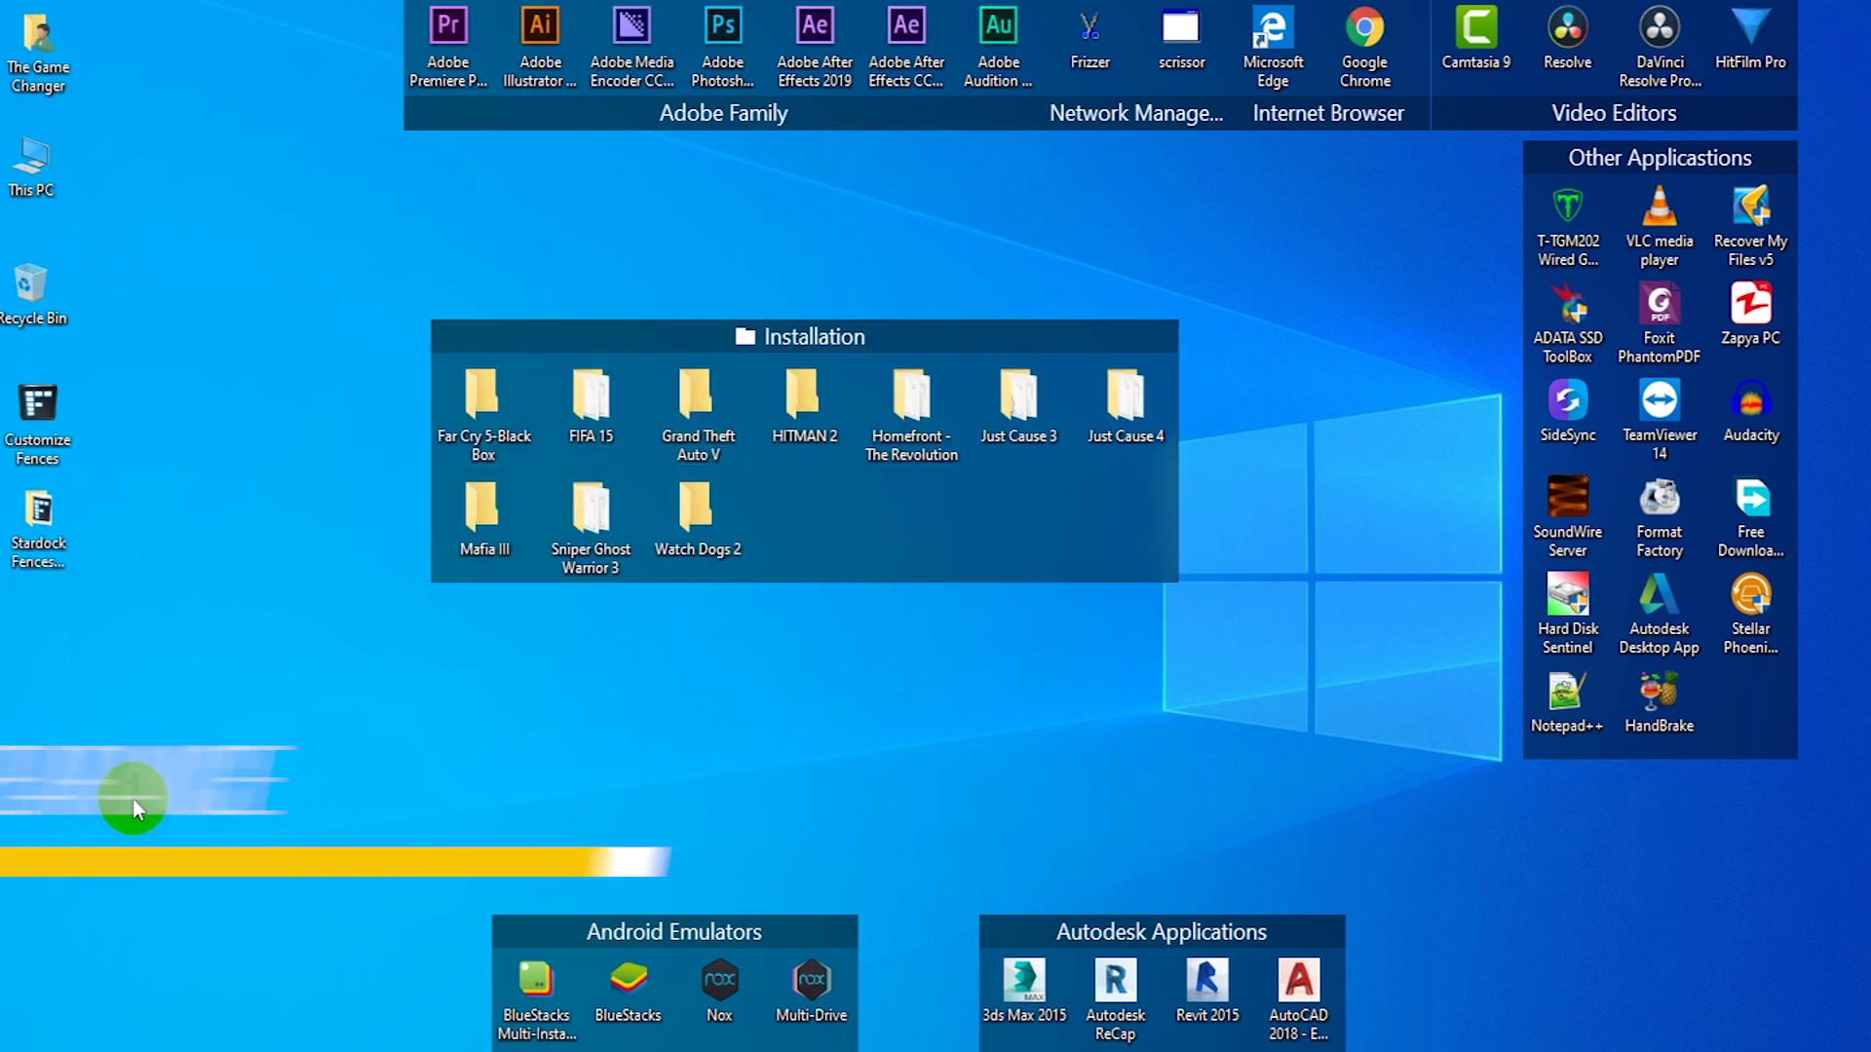
# Adjust the background of all fences to transparency slightly past the middle, about 40% color intensity and full saturation, trying purple, blue and red tints.
pyautogui.rightClick(132, 799)
pyautogui.click(220, 400)
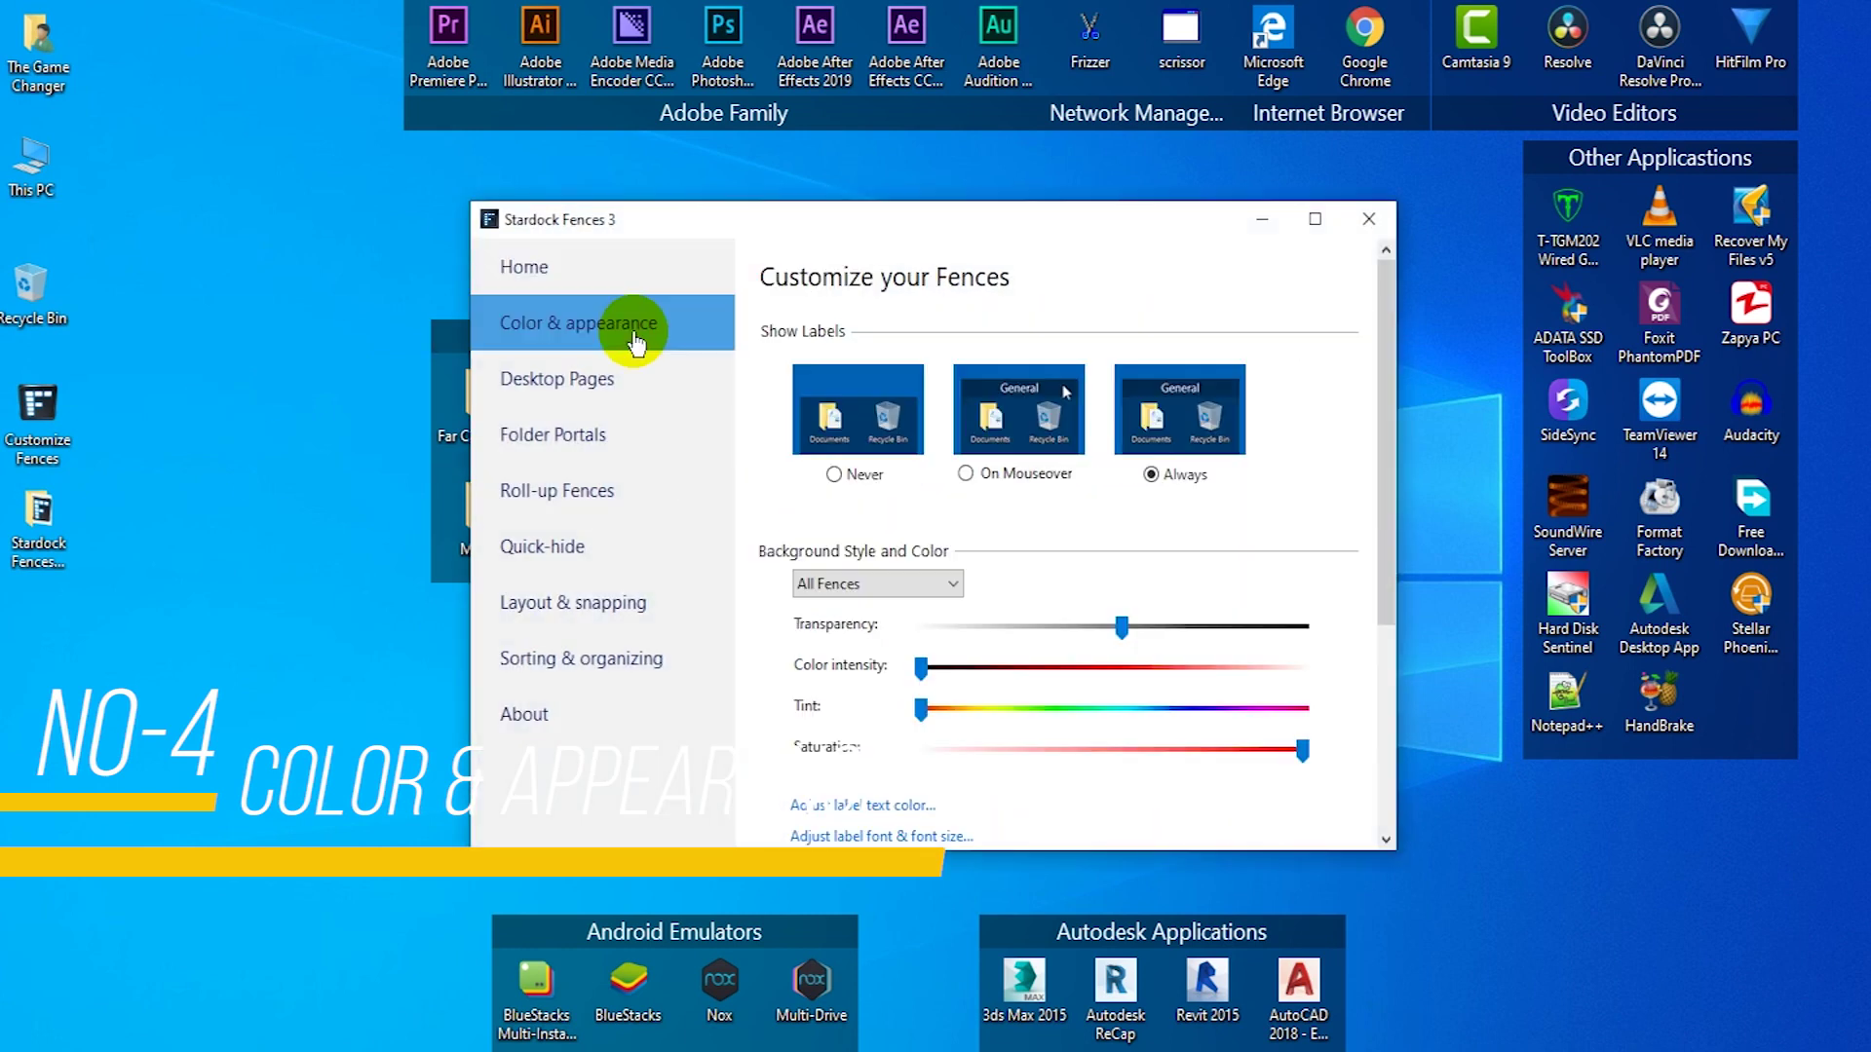
pyautogui.moveTo(1120, 625)
pyautogui.mouseDown()
pyautogui.moveTo(969, 594)
pyautogui.moveTo(1235, 621)
pyautogui.moveTo(1143, 612)
pyautogui.mouseUp()
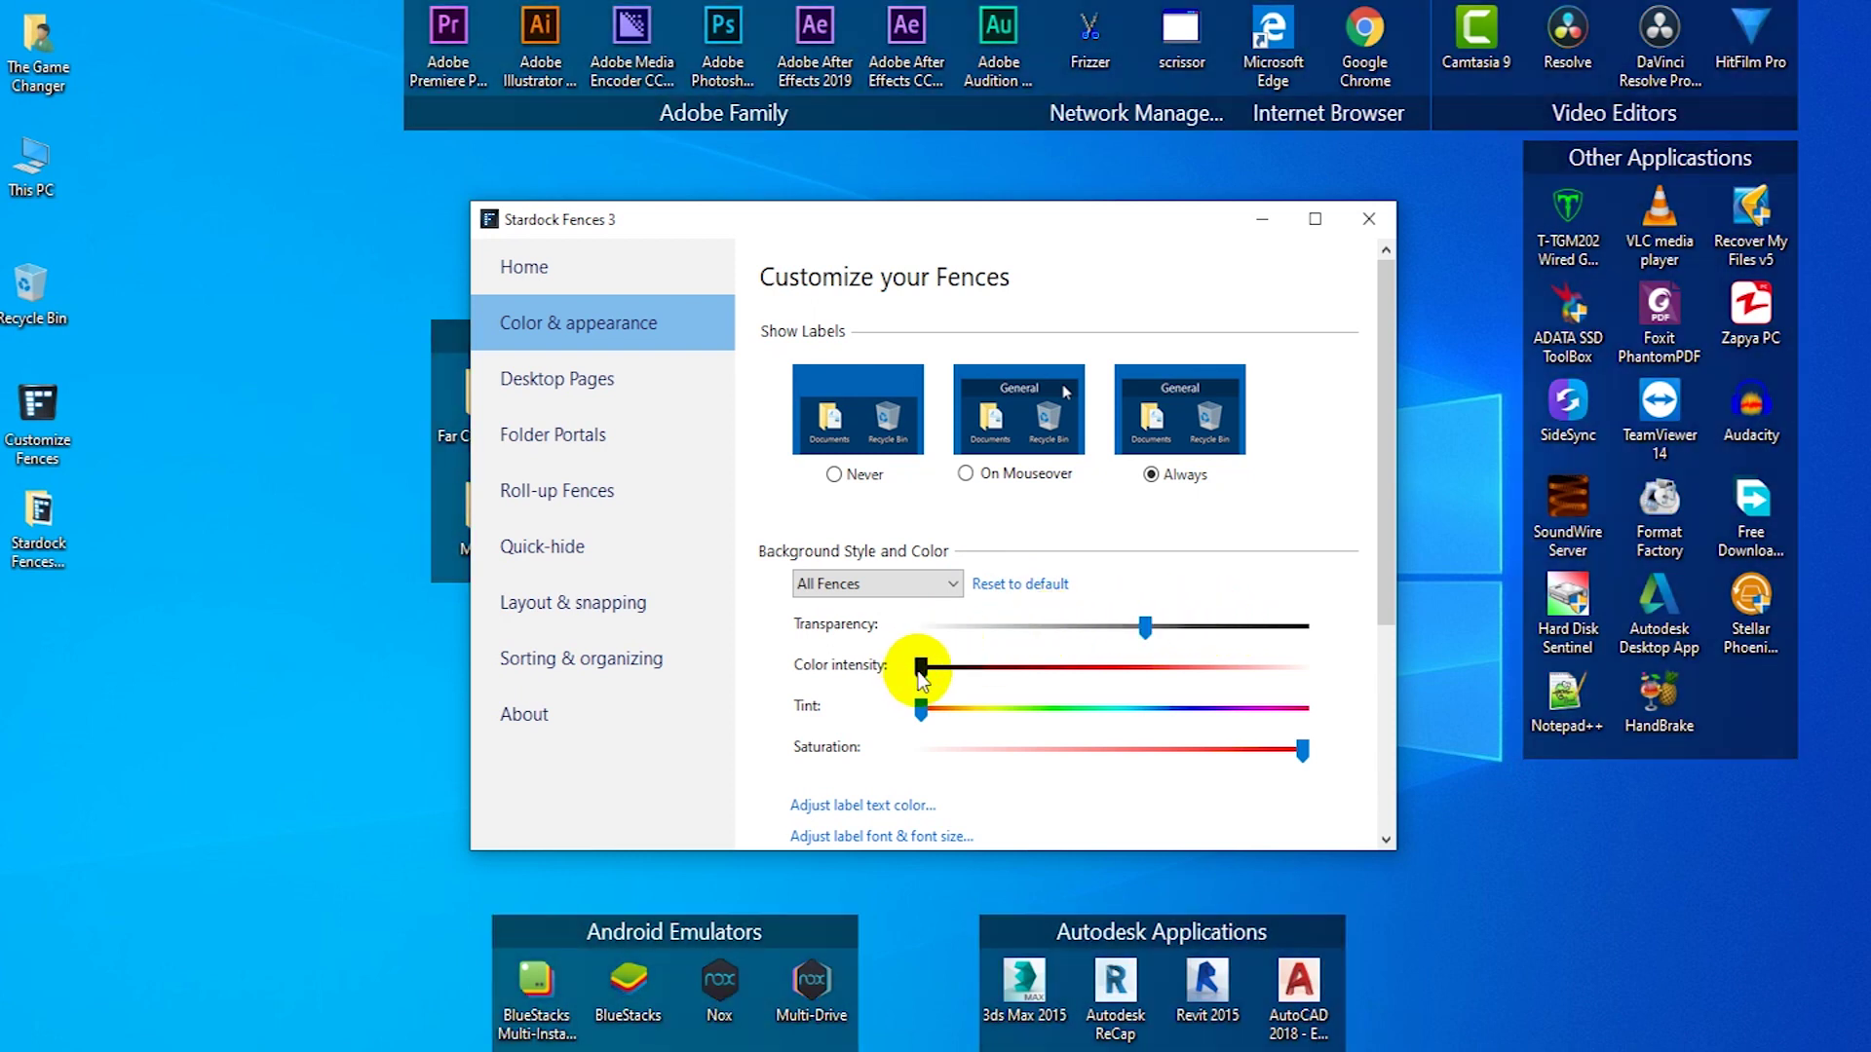
pyautogui.moveTo(939, 673); pyautogui.dragTo(1225, 714)
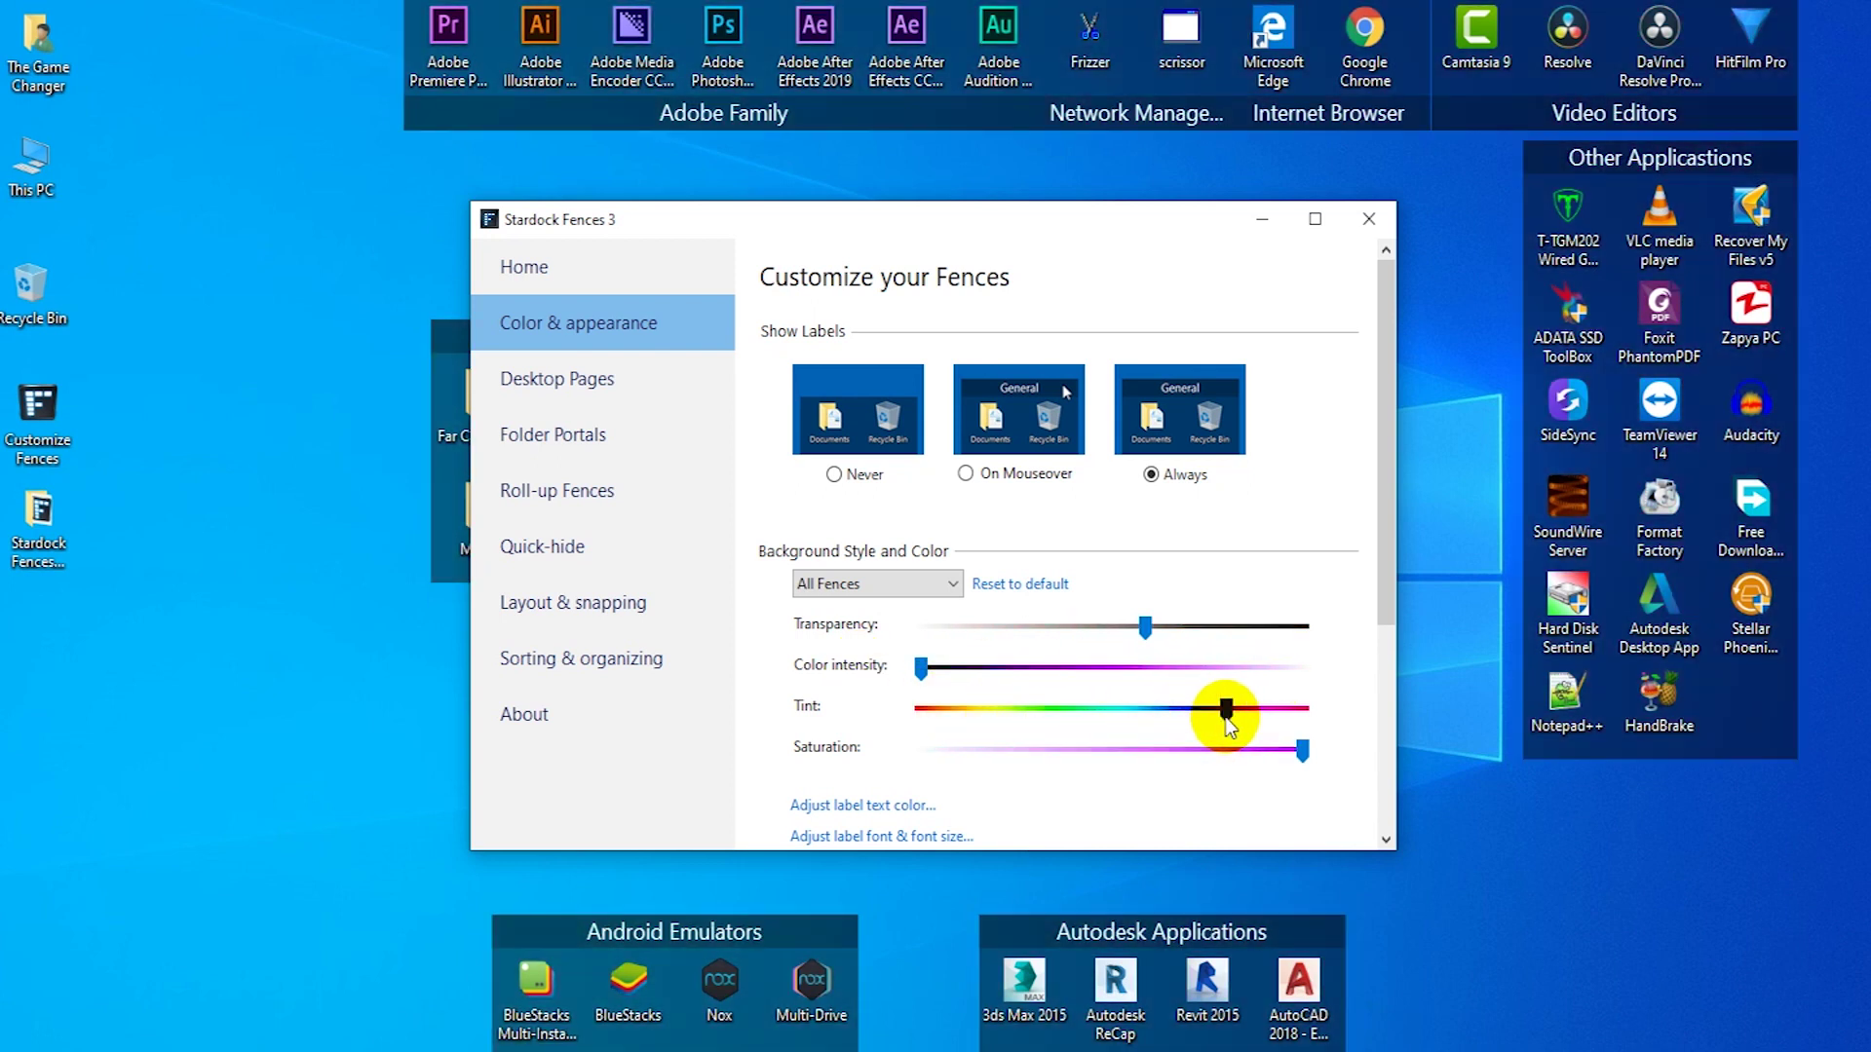
pyautogui.moveTo(916, 676); pyautogui.dragTo(1066, 686)
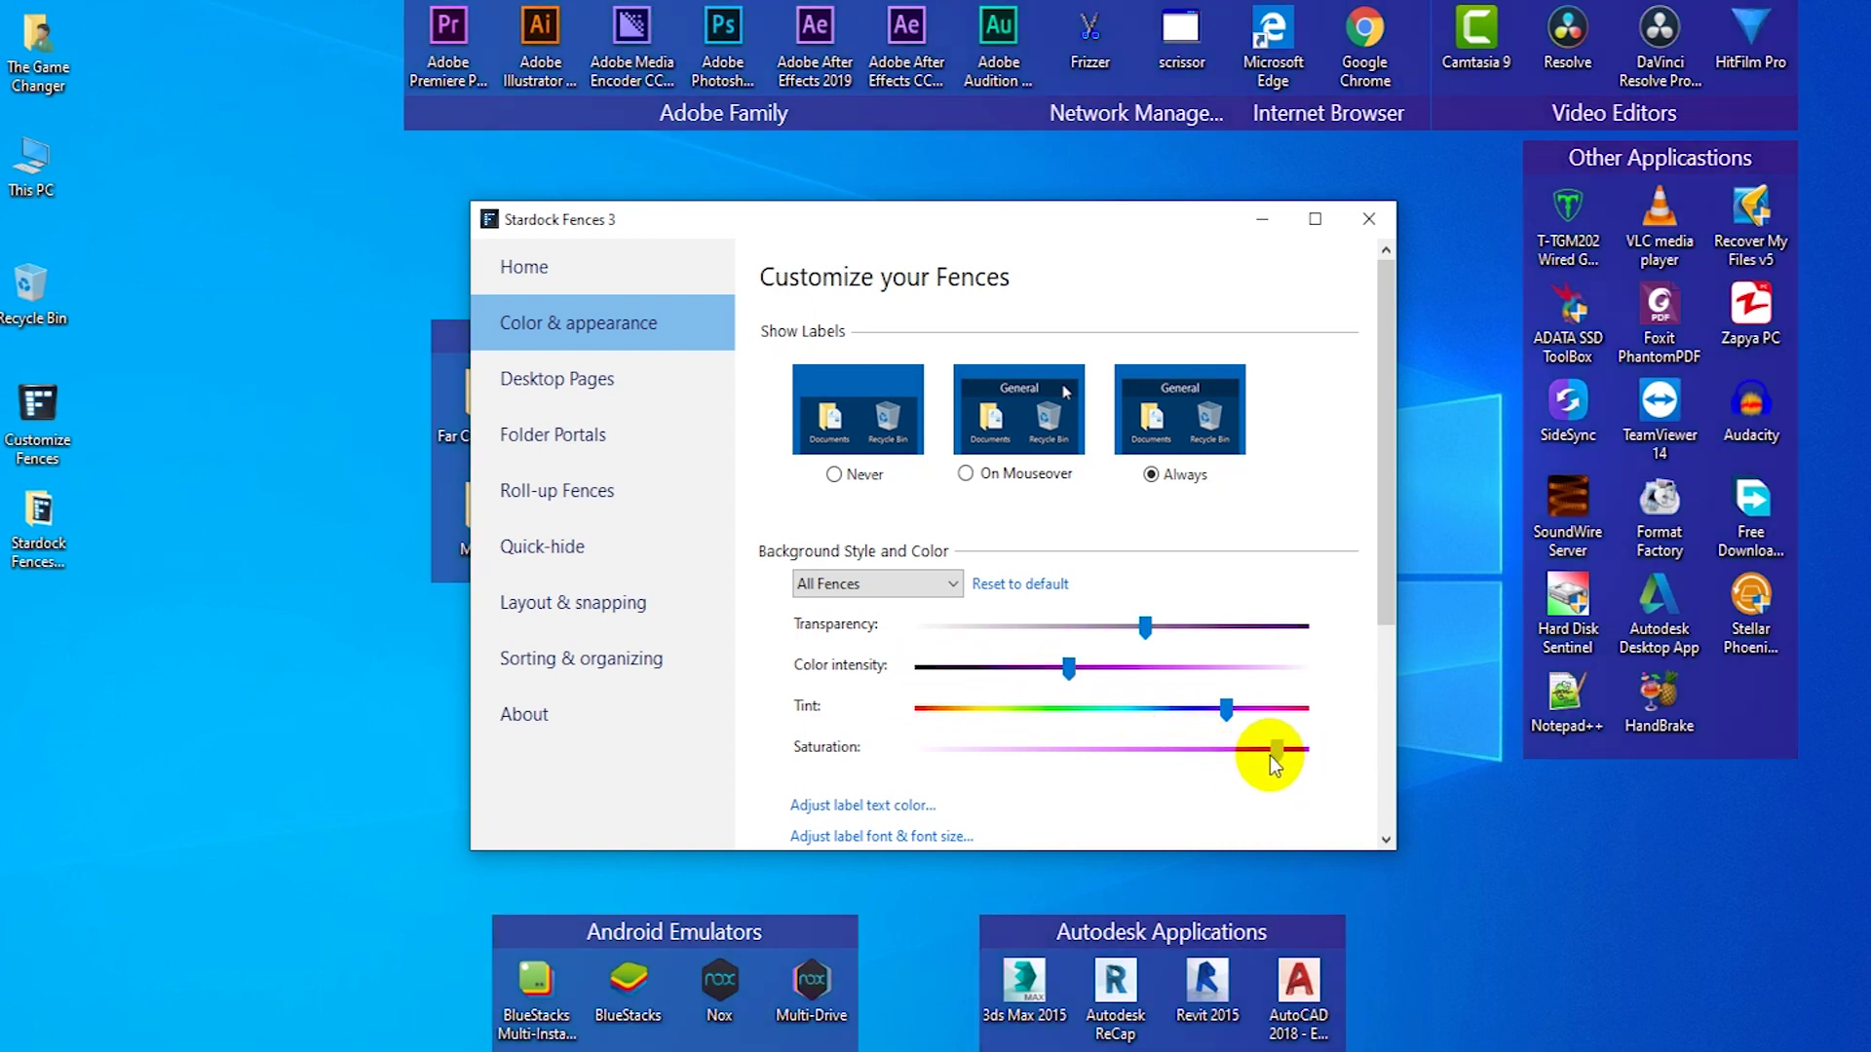
pyautogui.moveTo(1271, 757)
pyautogui.mouseDown()
pyautogui.moveTo(1153, 751)
pyautogui.moveTo(1150, 704)
pyautogui.moveTo(1307, 751)
pyautogui.mouseUp()
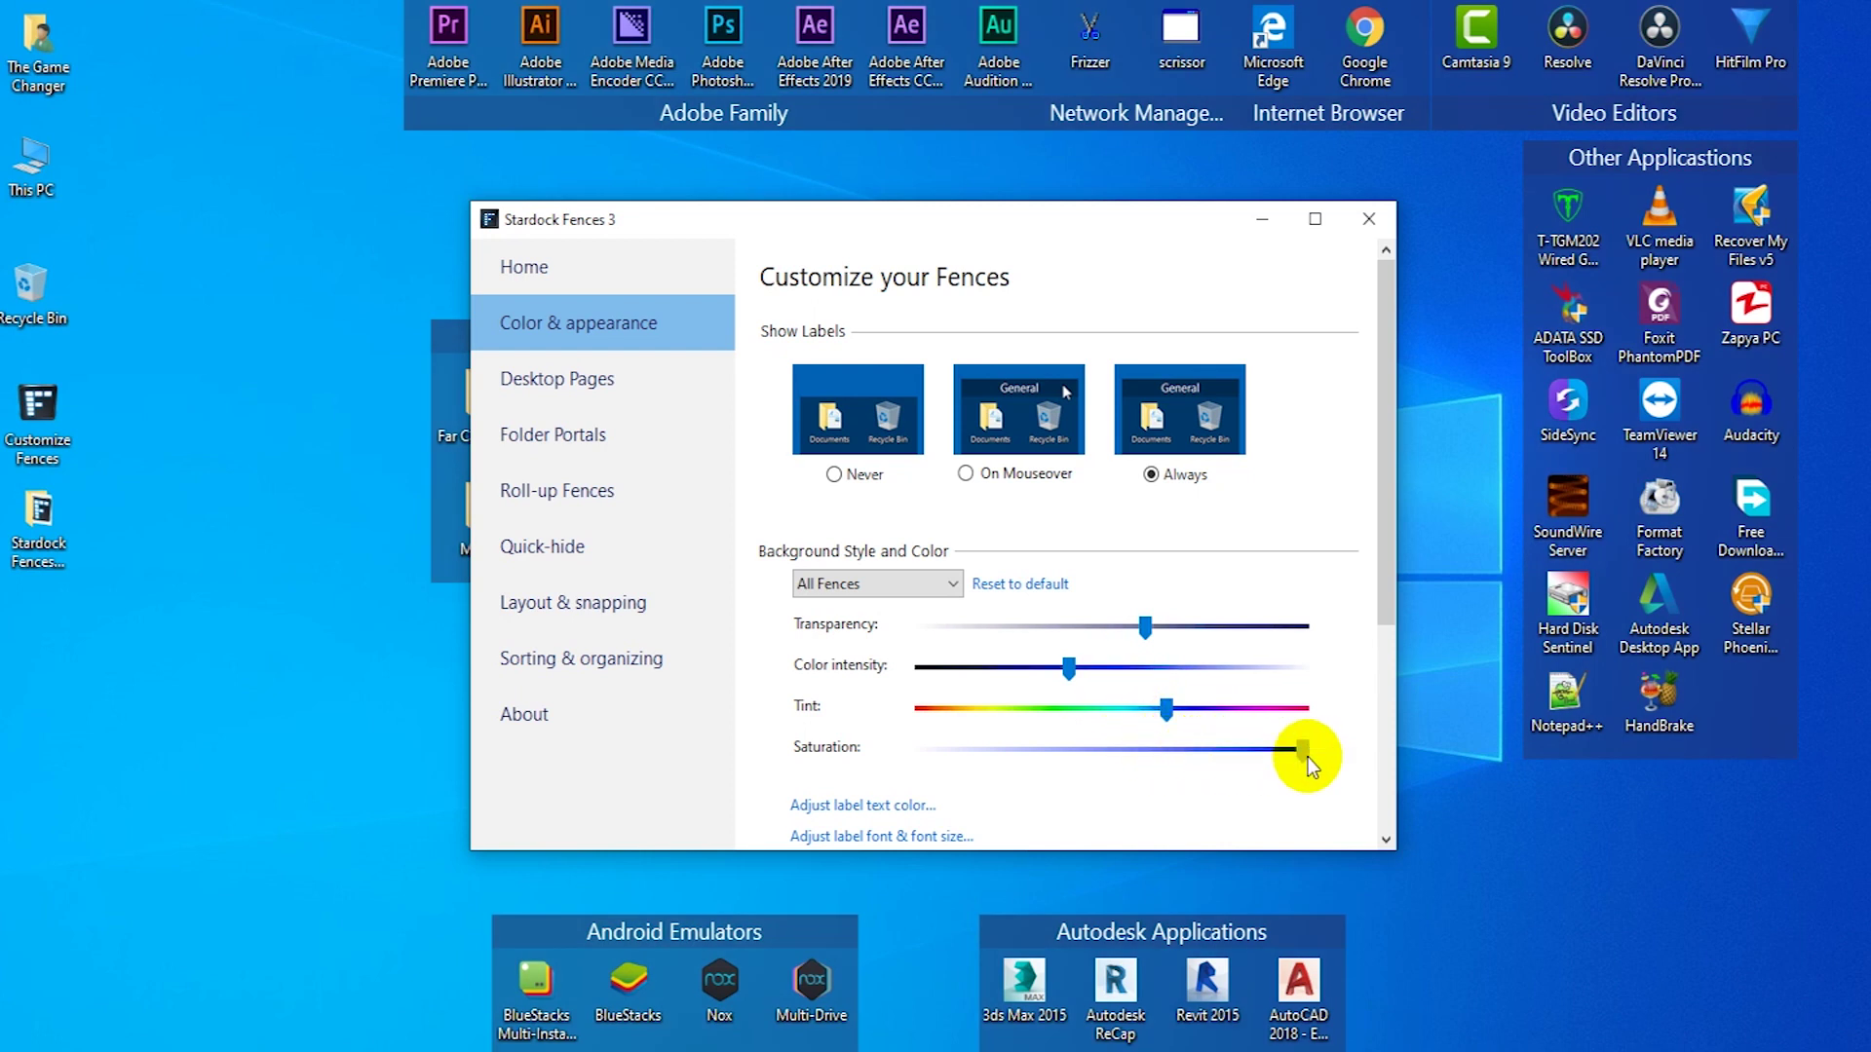
pyautogui.moveTo(1166, 708); pyautogui.dragTo(885, 709)
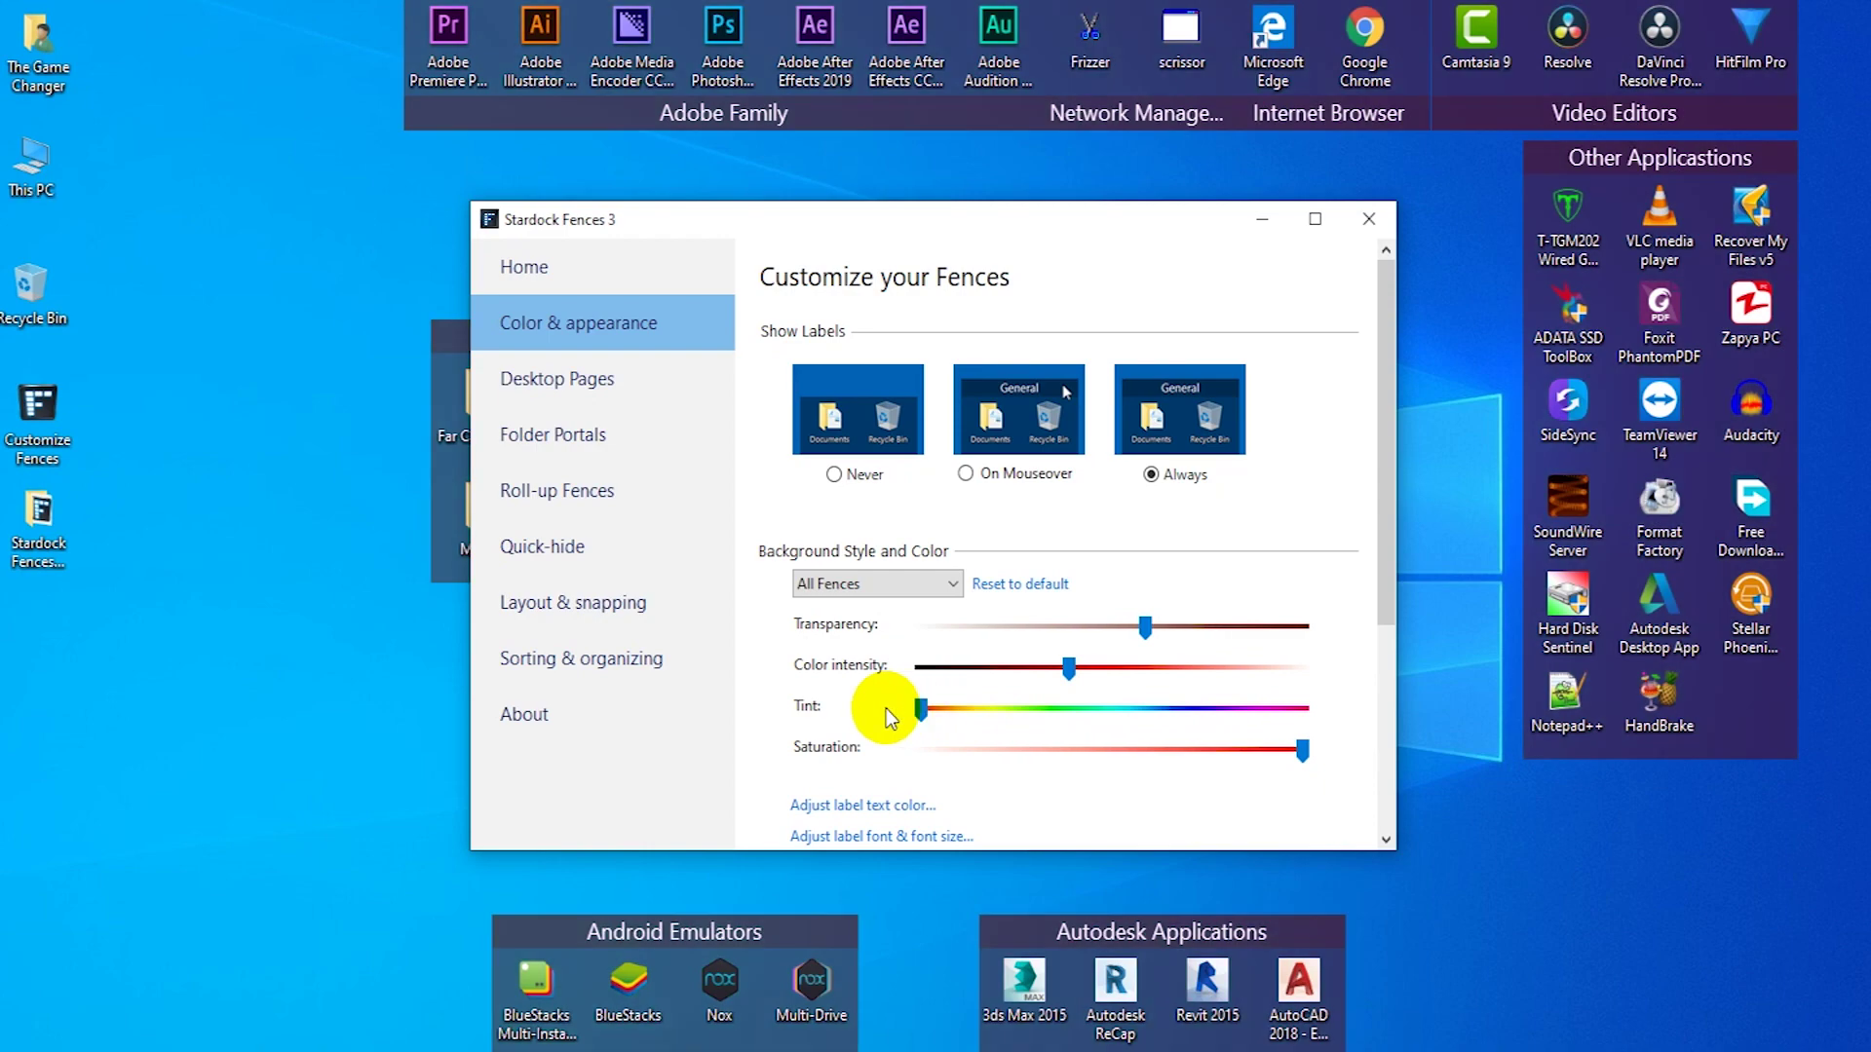